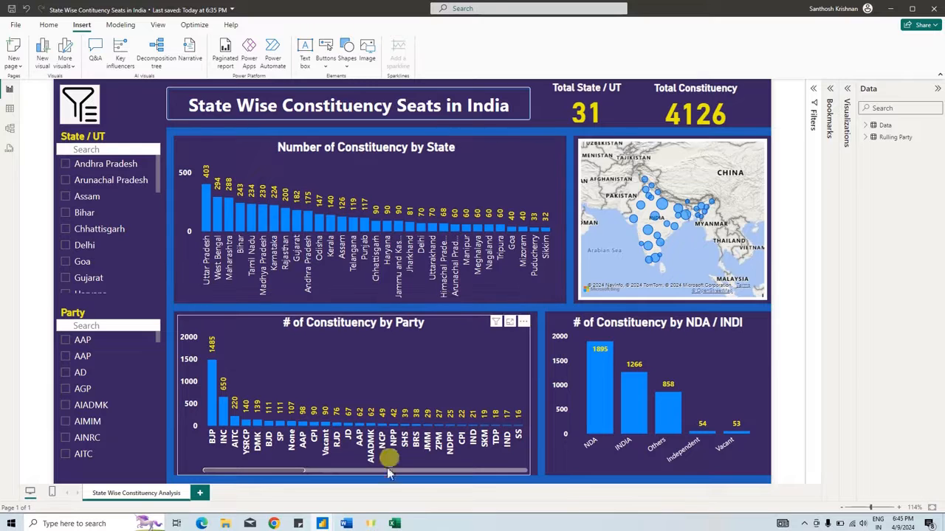
- Switch to the Word project brief, read its introduction and six analysis objectives, and return to the Power BI dashboard
left_click(346, 523)
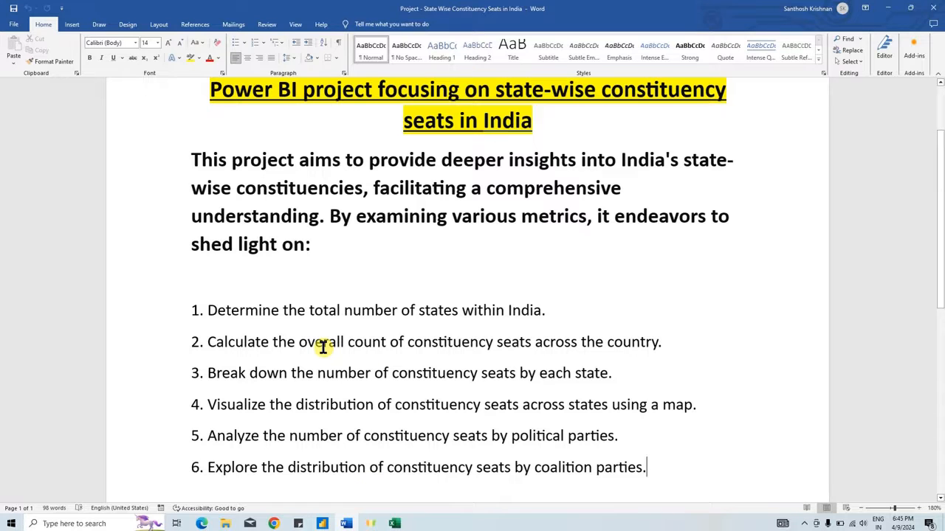
scroll(325, 349, "down", 1)
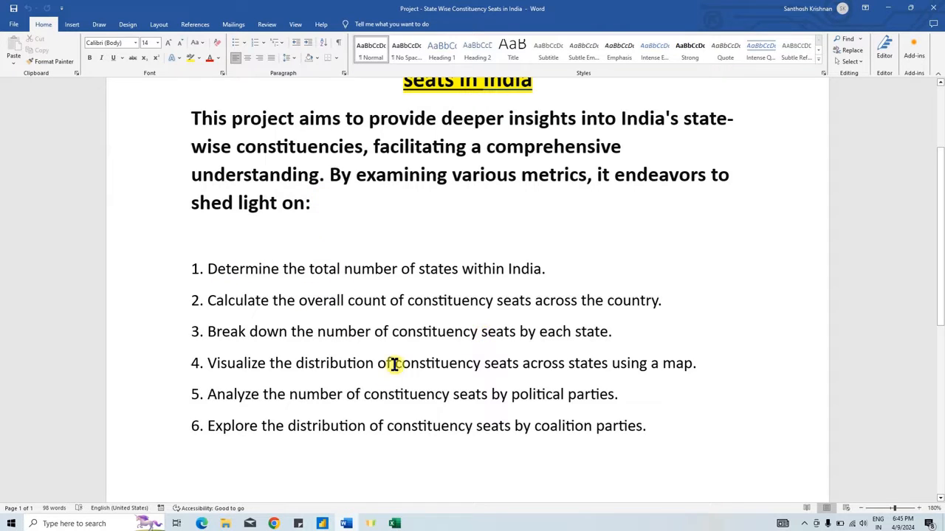
scroll(500, 322, "up", 3)
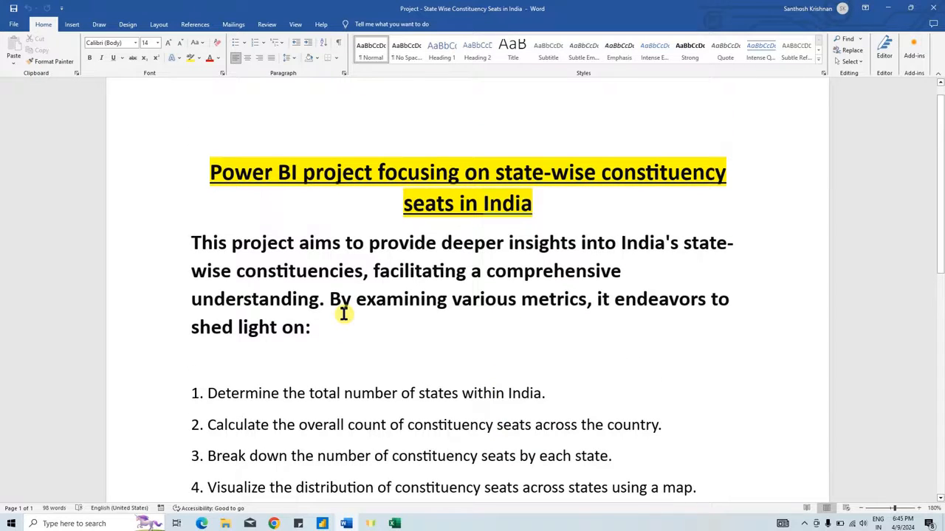
mouse_move(322, 523)
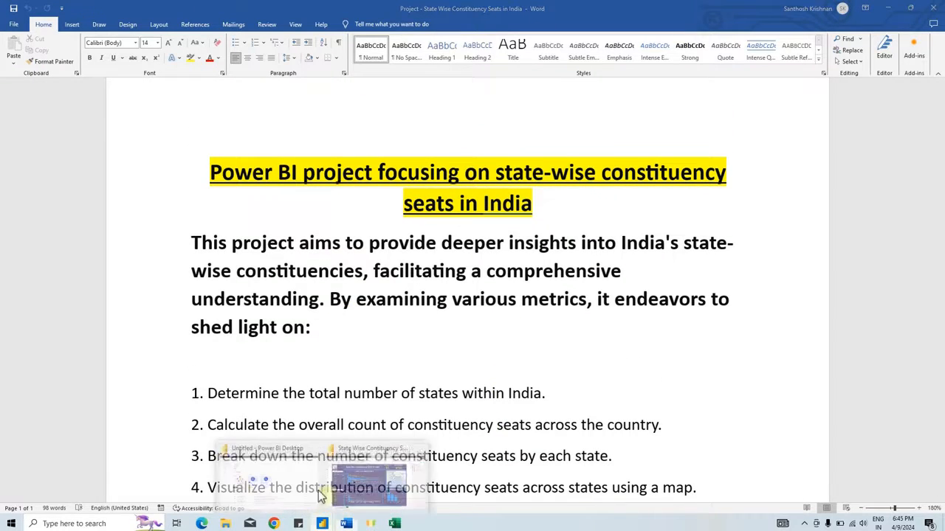
left_click(346, 482)
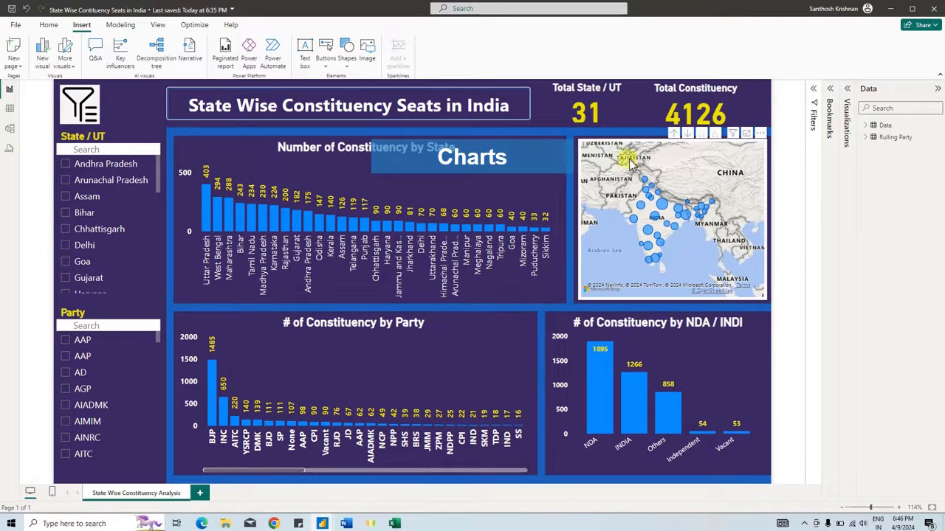
- Filter the dashboard by Andhra Pradesh, Arunachal Pradesh and Bihar in turn, add the BJP party filter, and clear all filters
left_click(609, 109)
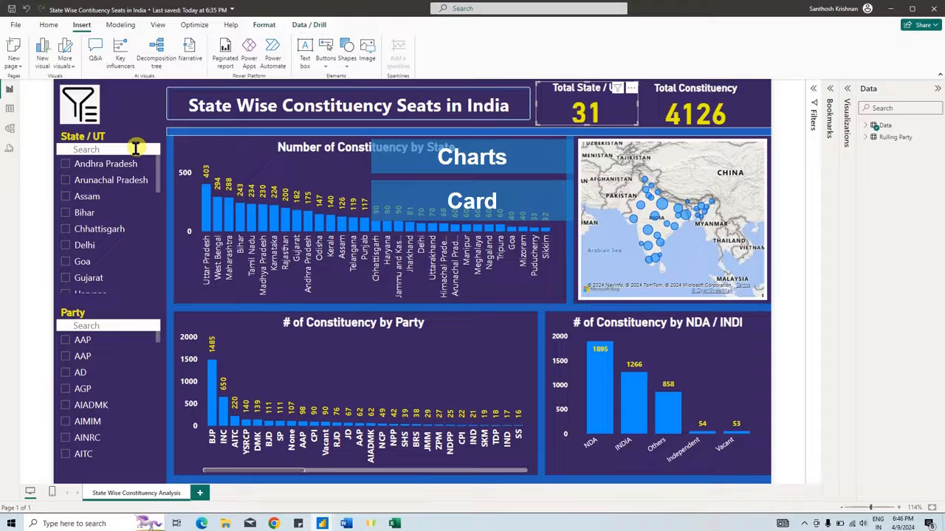
left_click(81, 164)
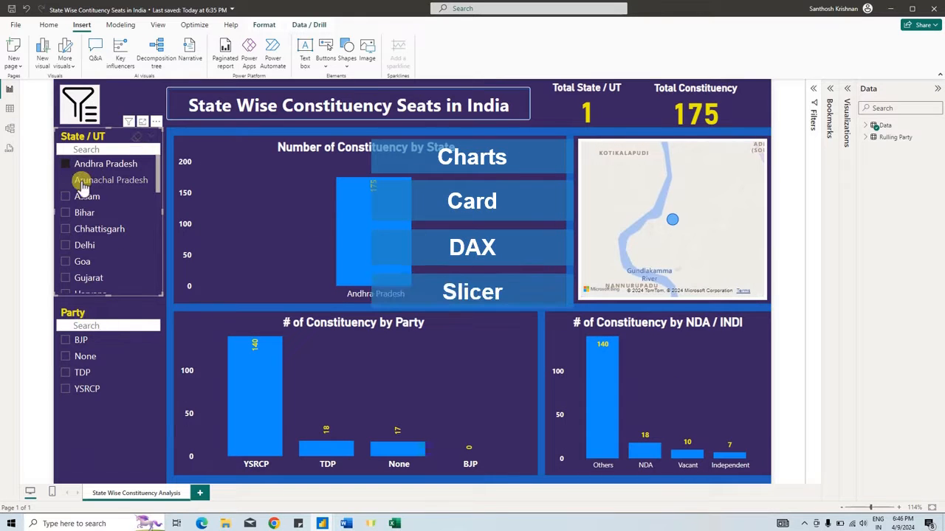
left_click(82, 182)
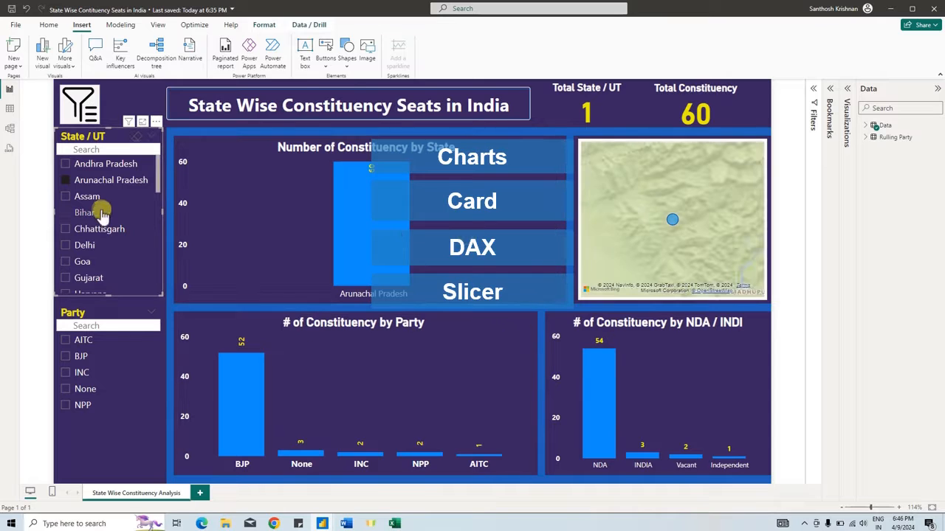
left_click(81, 214)
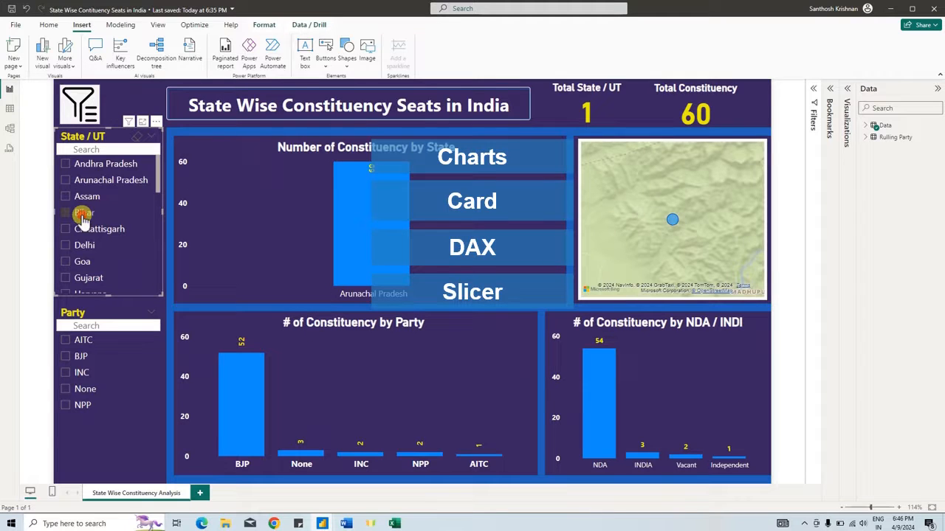
left_click(81, 355)
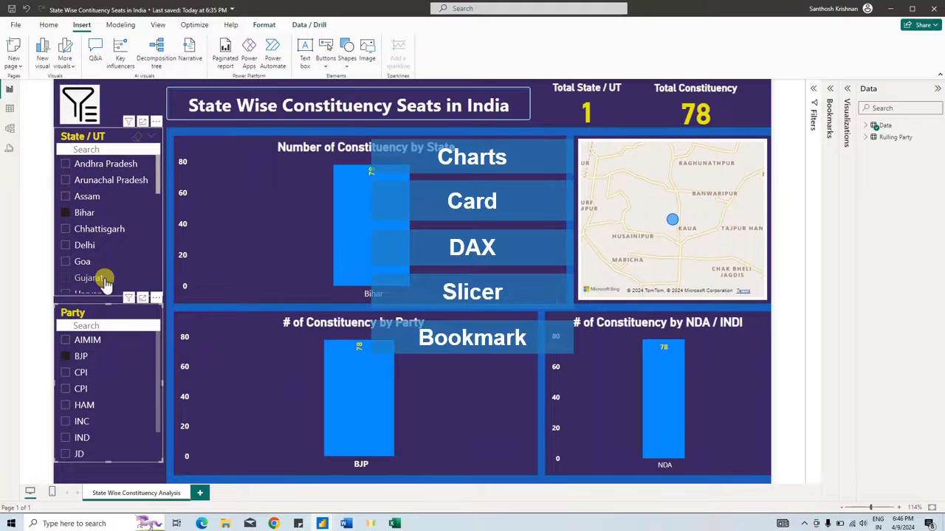
left_click(83, 98)
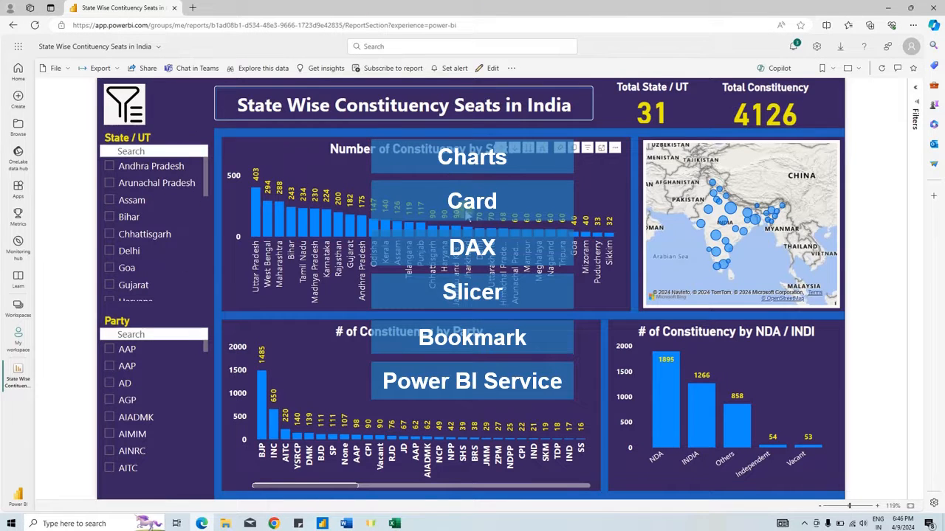
- Switch to Power BI Desktop, examine the Data table behind the dashboard, and return to the report view
key("alt+Tab")
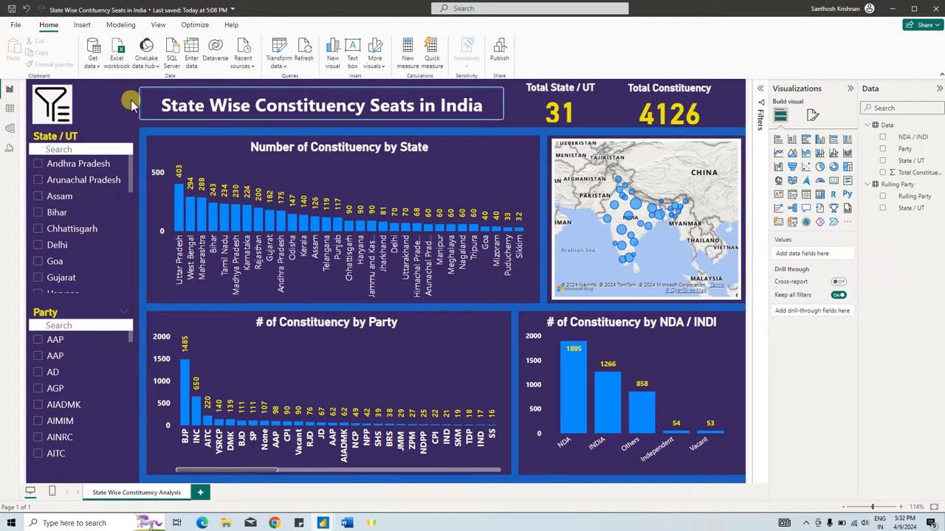
left_click(9, 109)
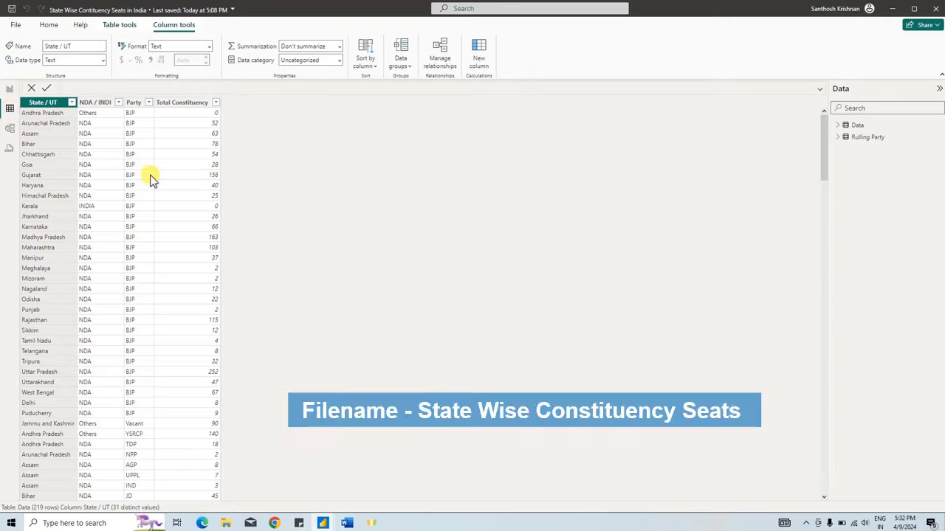
left_click(9, 89)
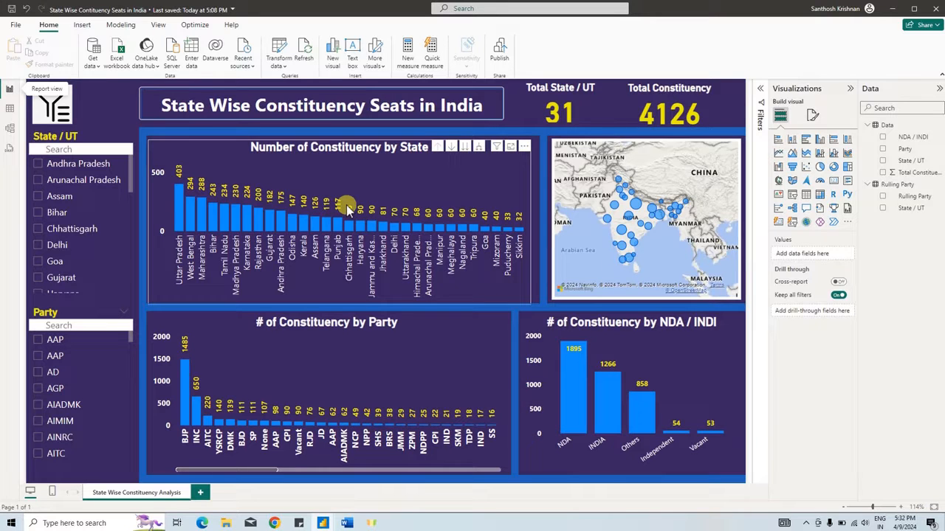
- Add a new report page and rename it Project
left_click(201, 493)
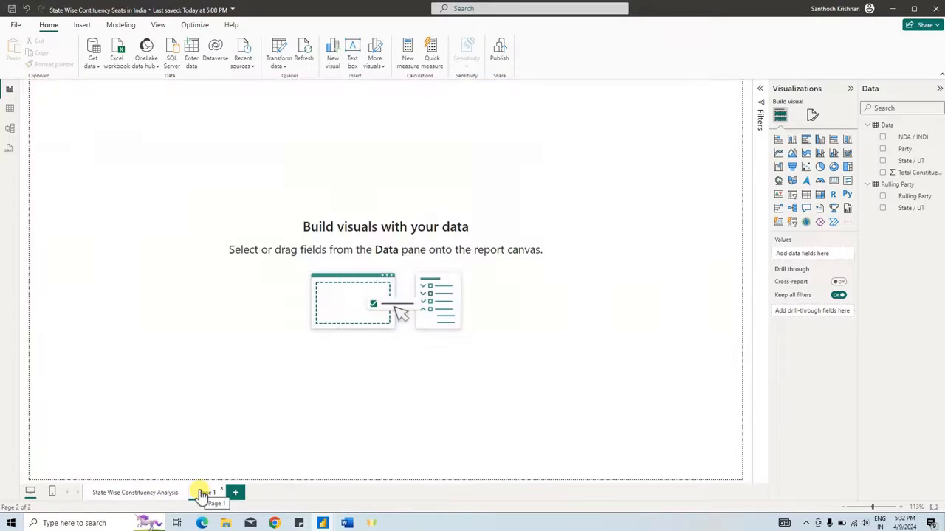
double_click(201, 493)
type("Project")
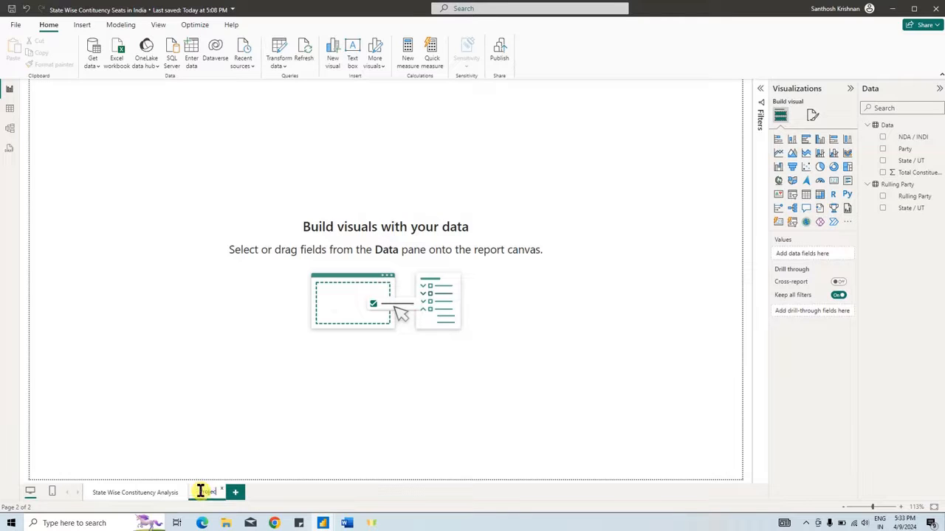
key("Return")
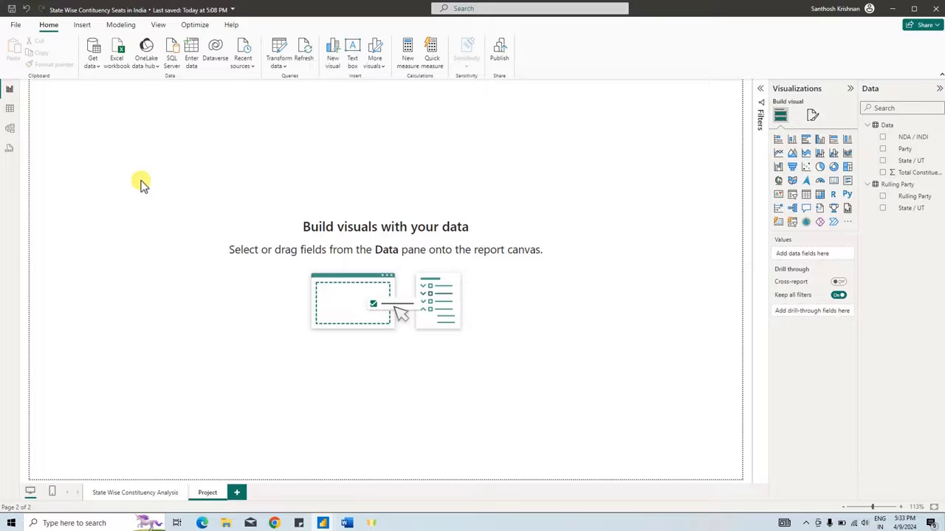
- Switch to the Word project brief and read through its six analysis objectives at a larger zoom
left_click(347, 522)
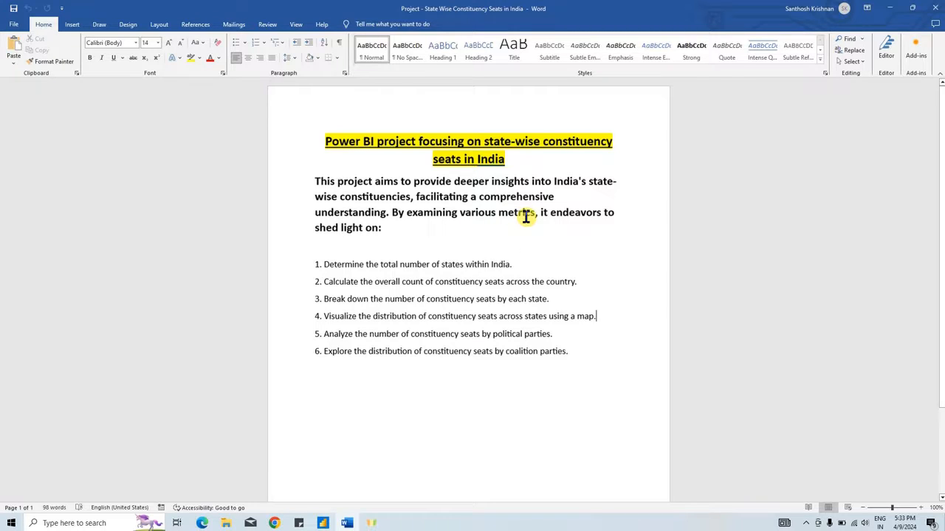
scroll(385, 251, "up", 7, "ctrl")
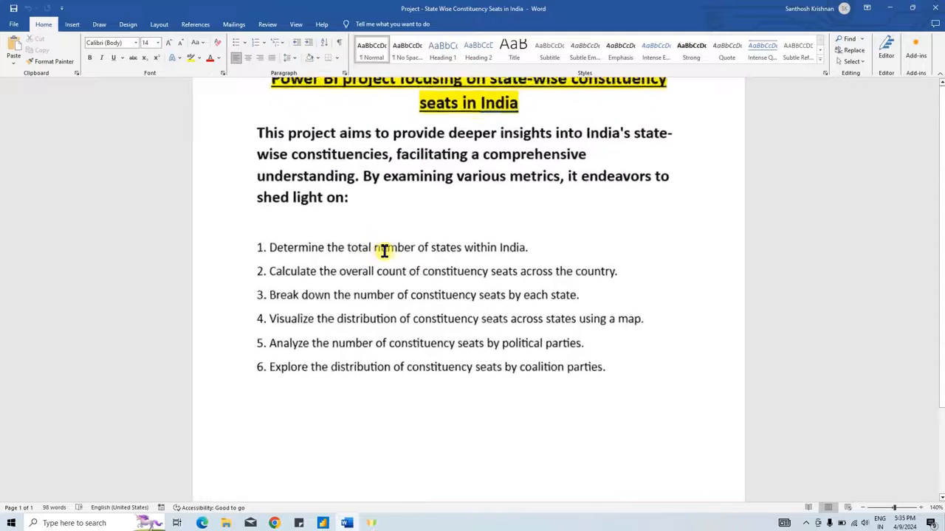
scroll(384, 251, "up", 1, "ctrl")
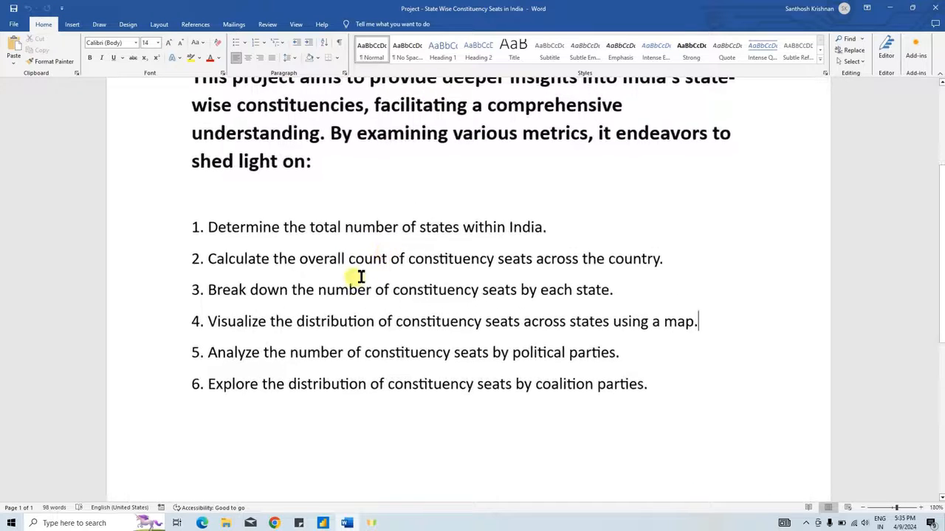
scroll(323, 266, "down", 1)
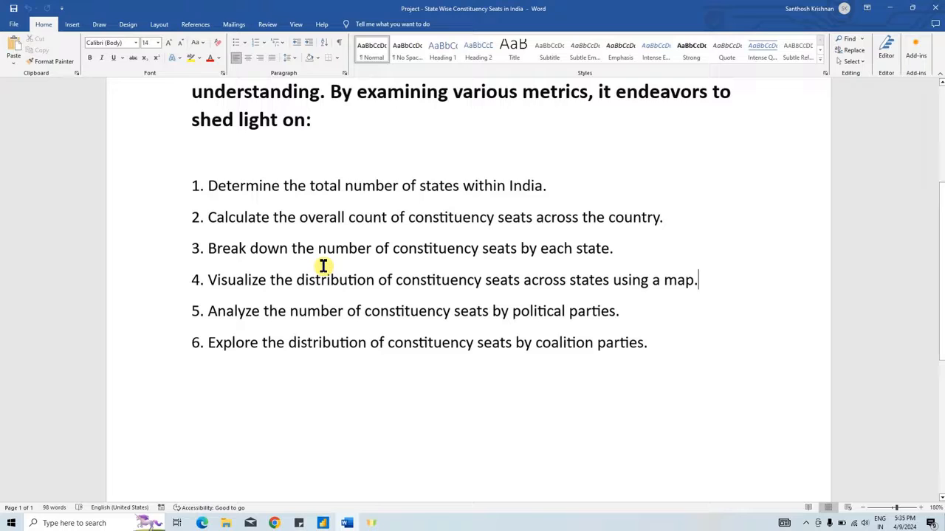
scroll(322, 266, "up", 2)
key("Down")
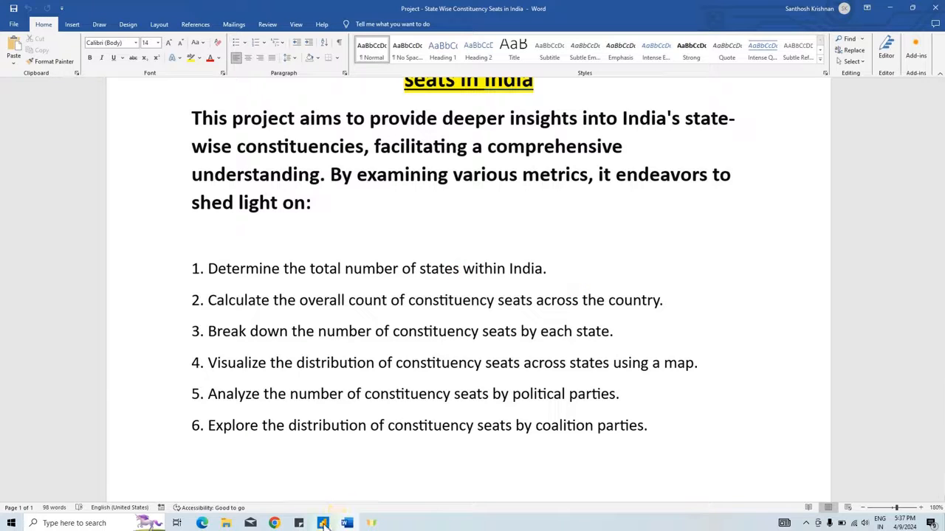
- Compare the Word brief's state count, total seats, seats-by-state and map objectives with the matching visuals on the Power BI dashboard
mouse_move(323, 524)
left_click(347, 493)
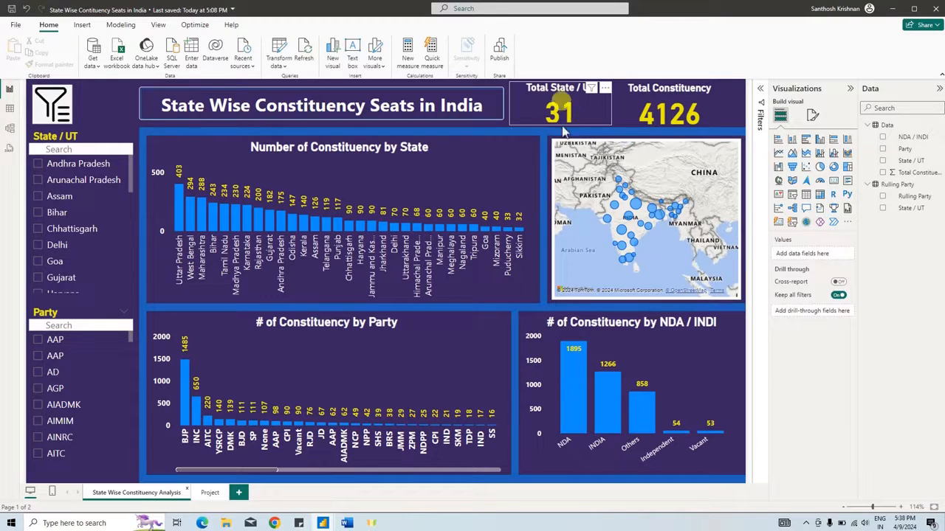
key("alt+Tab")
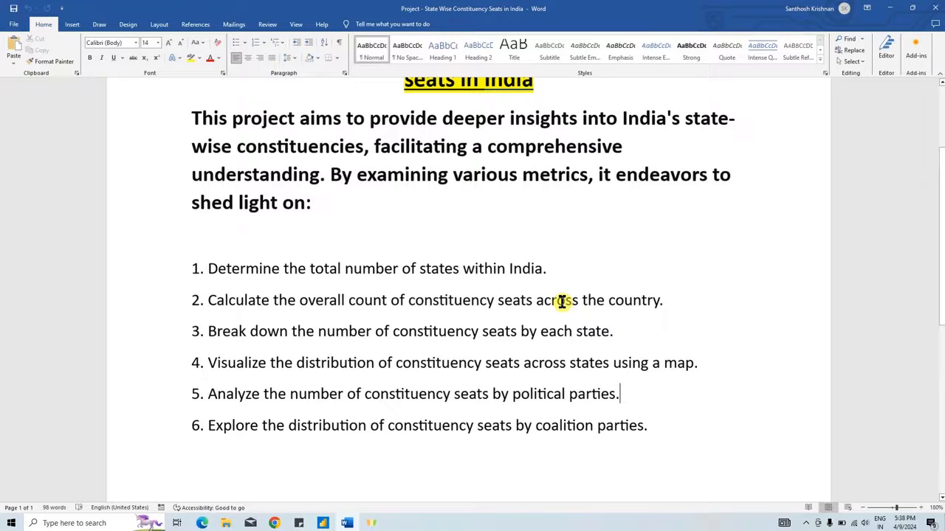
key("alt+Tab")
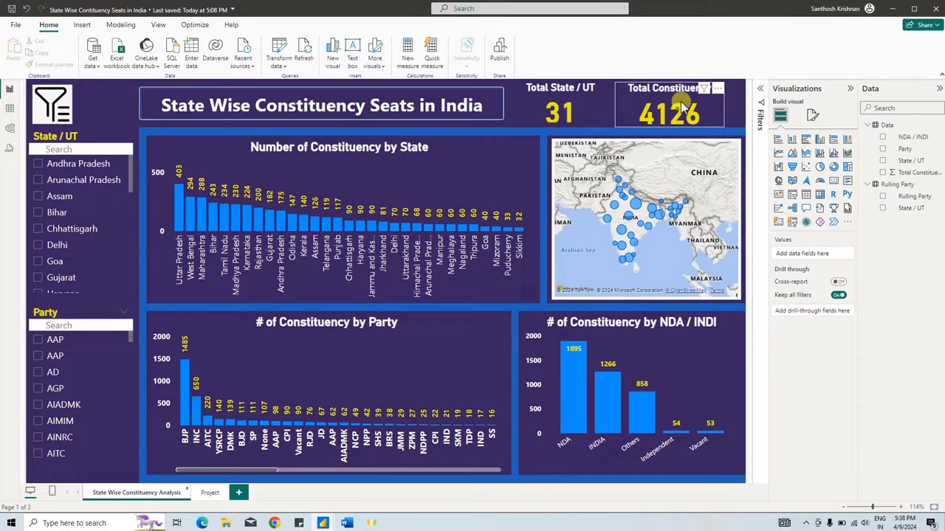
key("alt+Tab")
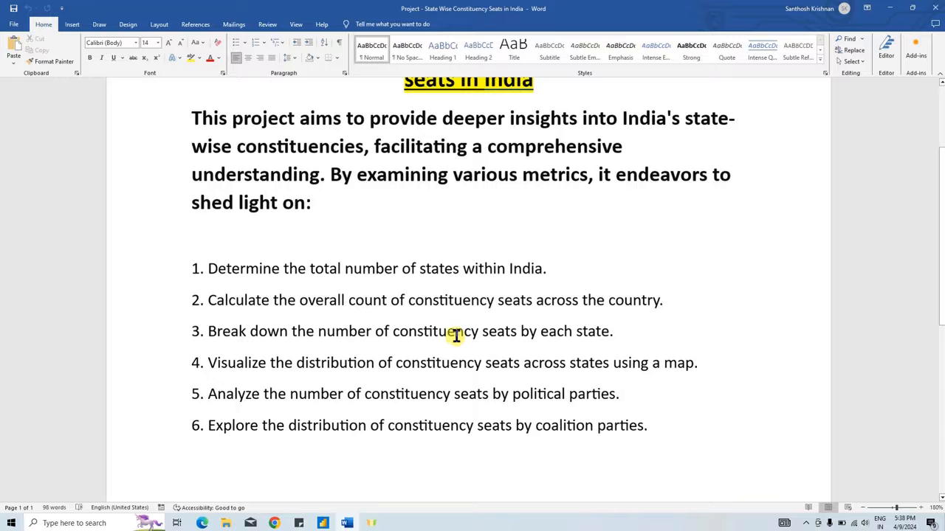
key("alt+Tab")
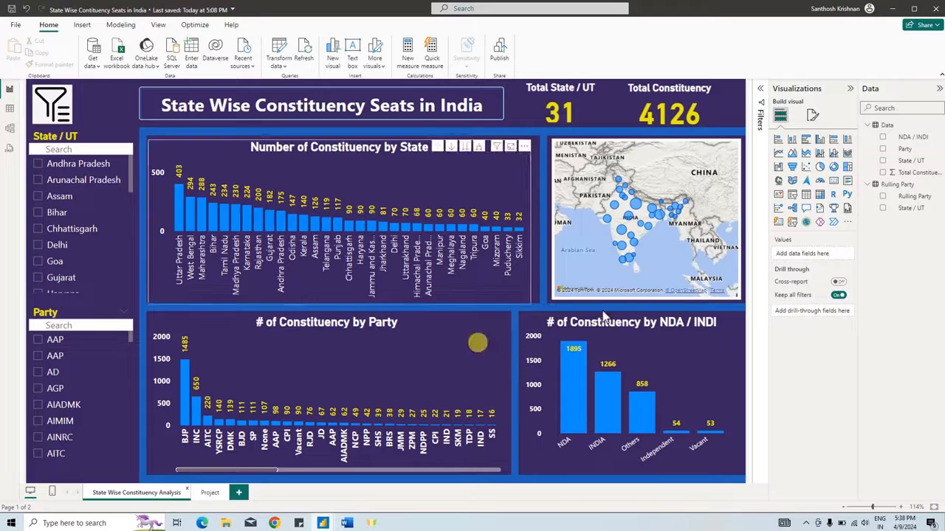
key("alt+Tab")
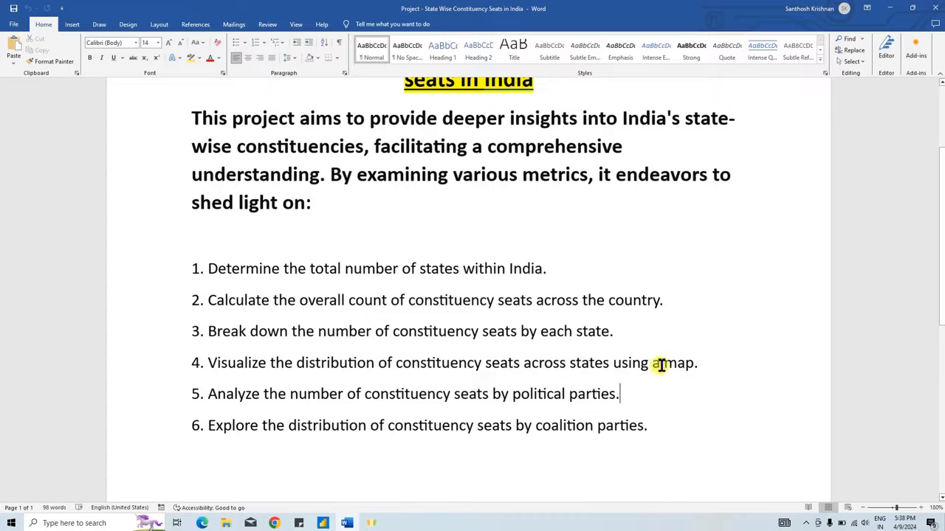
key("alt+Tab")
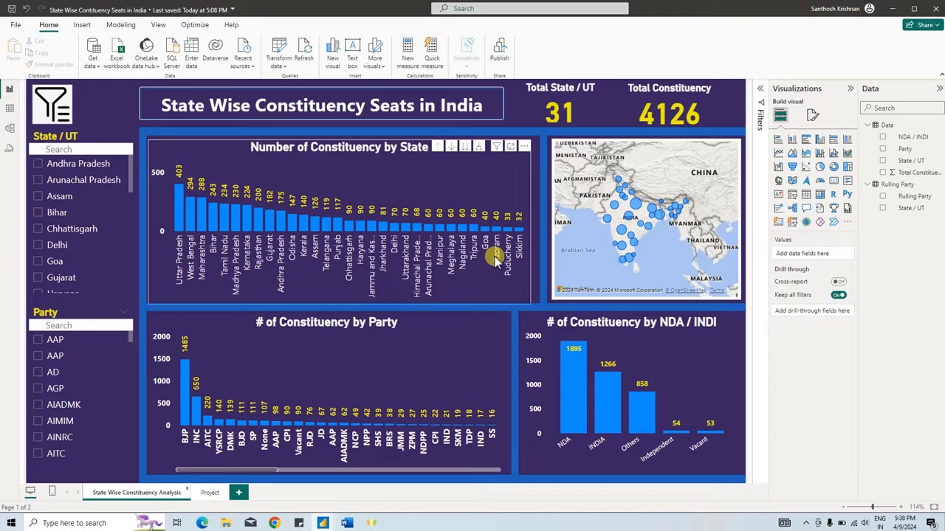
- Compare the Word brief's political party and coalition objectives with the Constituency by Party and NDA / INDI charts in Power BI
key("alt+Tab")
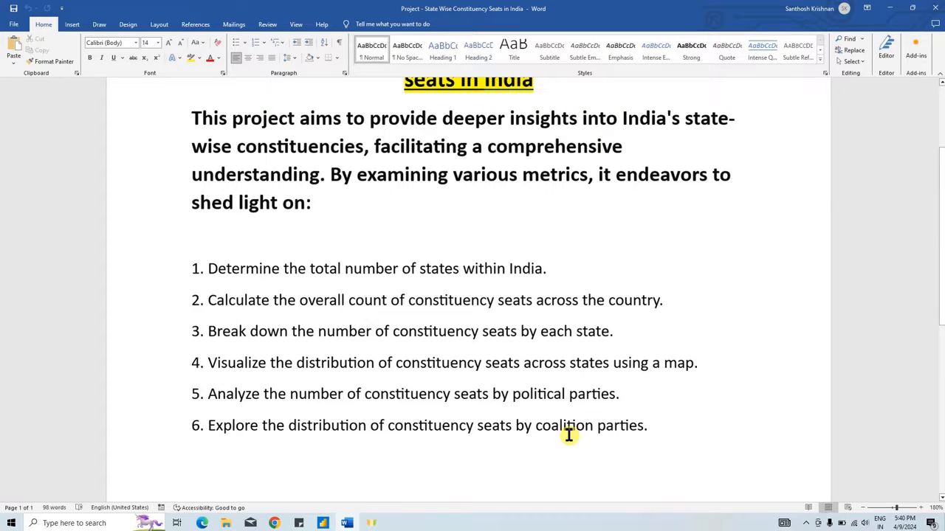
key("alt+Tab")
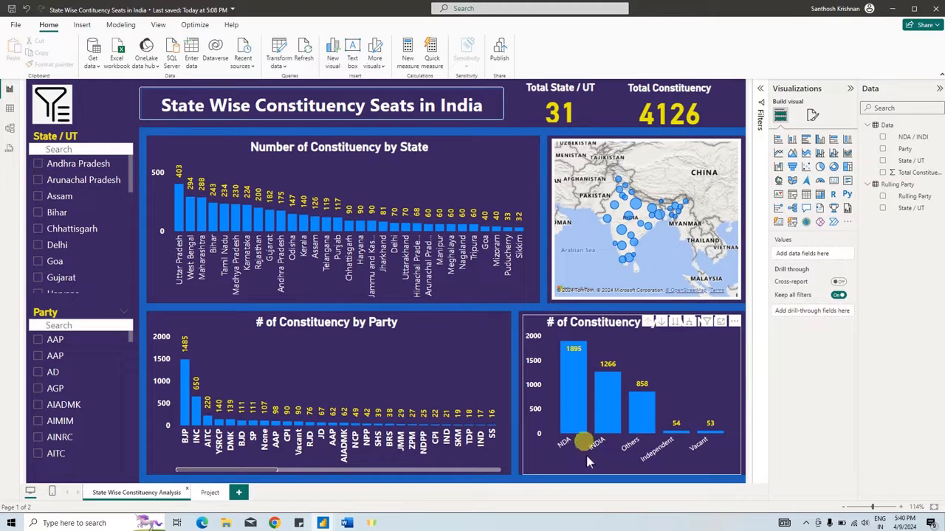
key("alt+Tab")
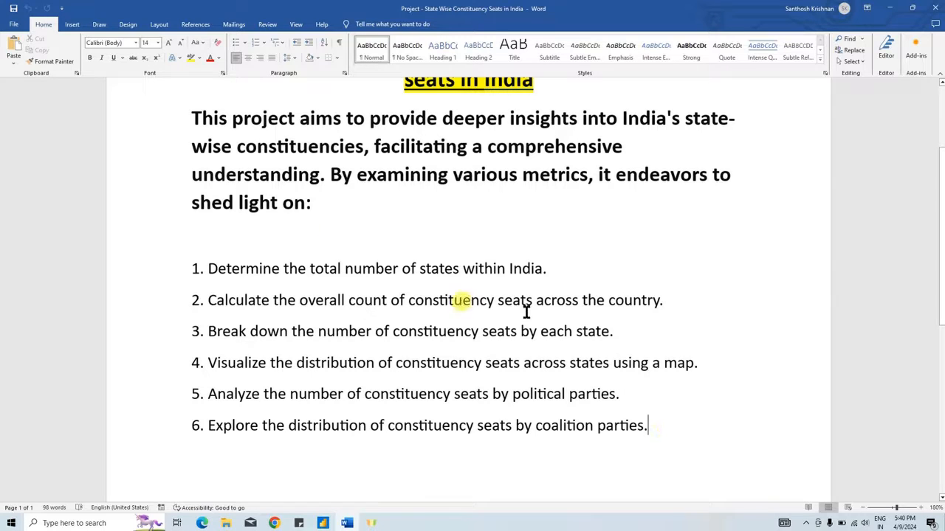
key("alt+Tab")
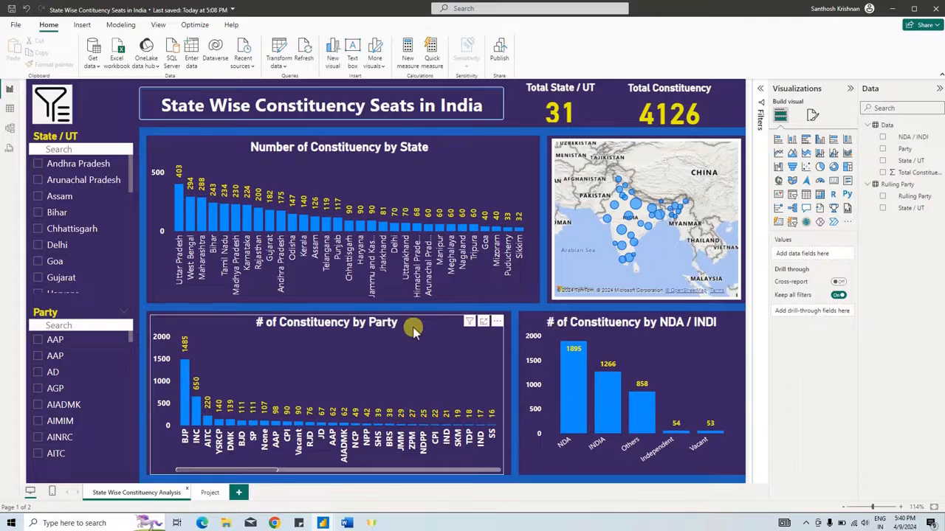
key("alt+Tab")
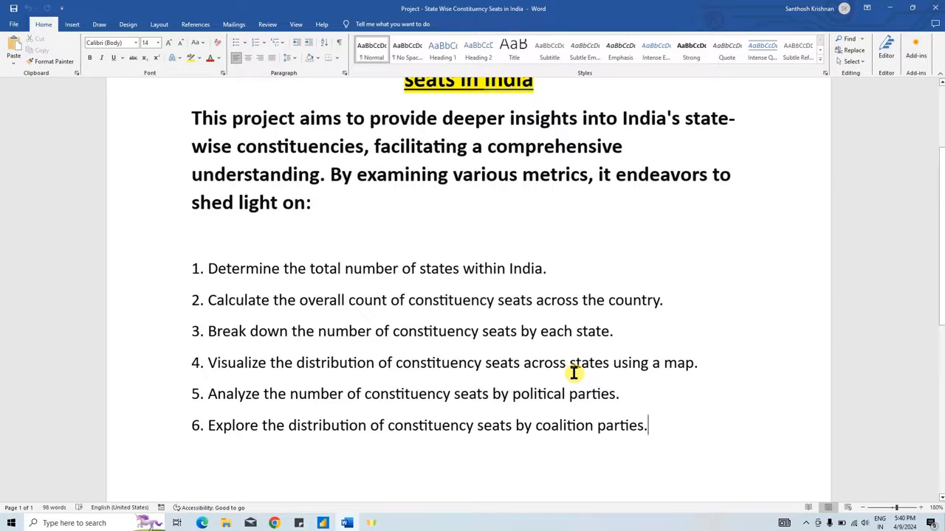
key("alt+Tab")
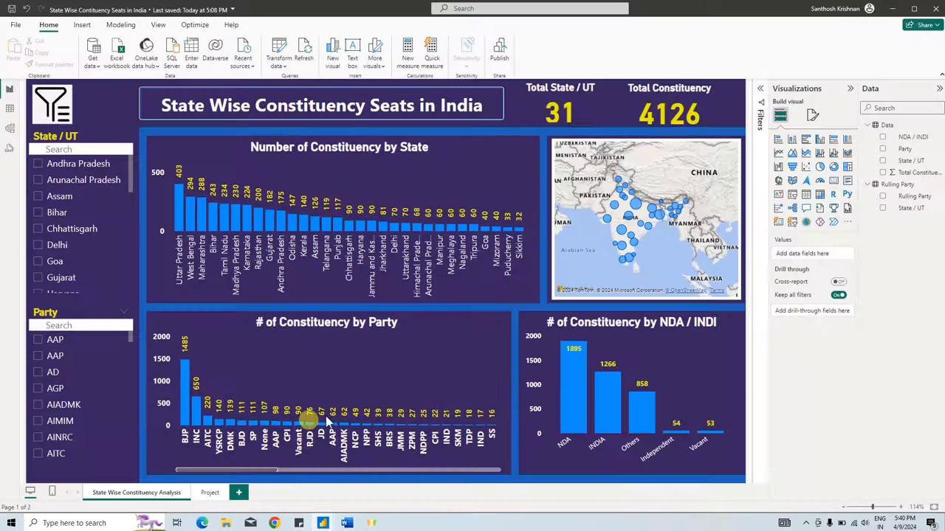
- Return to the Project page, then examine the Data and Rulling Party sheets of the Politics Analysis folder's Party Wise workbook in Excel
left_click(211, 492)
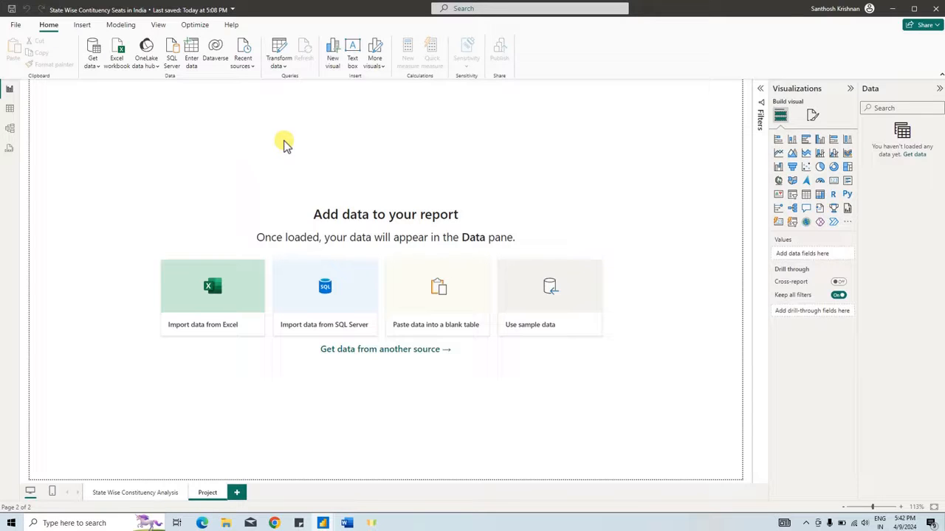
left_click(119, 50)
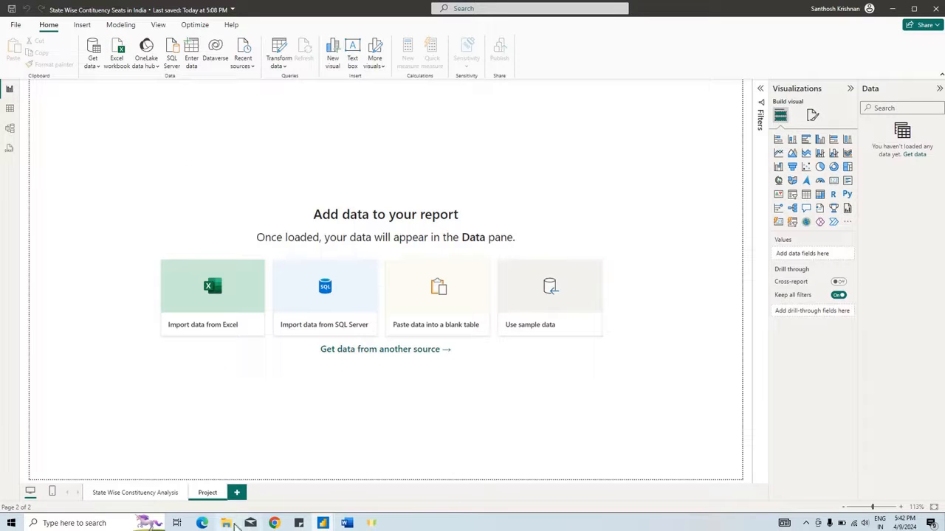
left_click(226, 523)
left_click(117, 148)
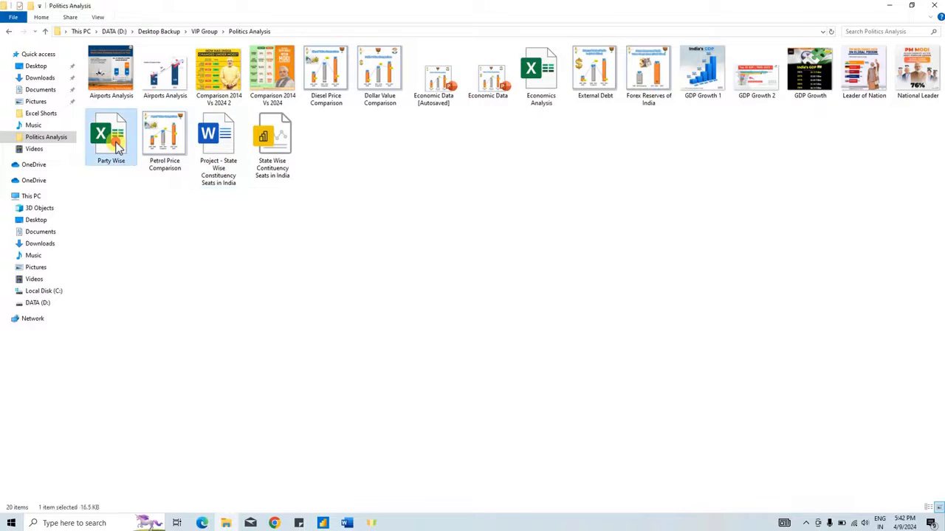
double_click(116, 148)
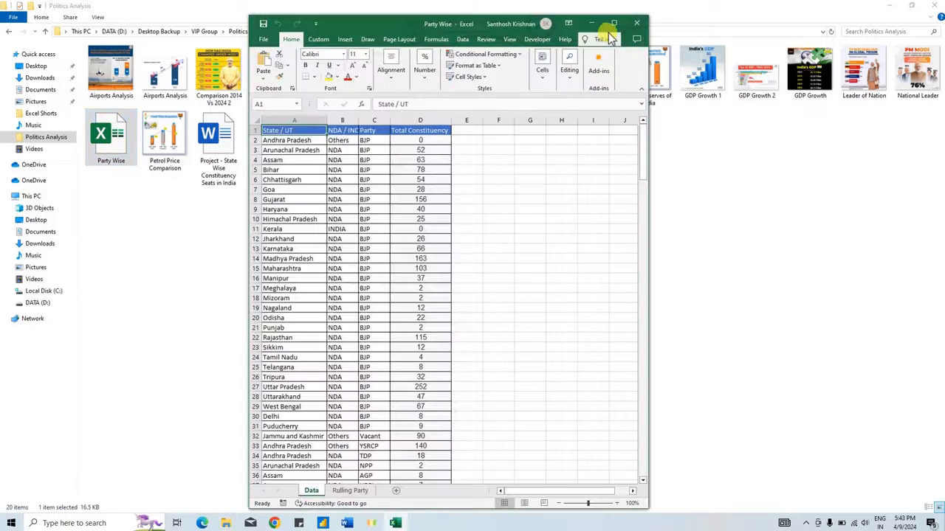
left_click(616, 23)
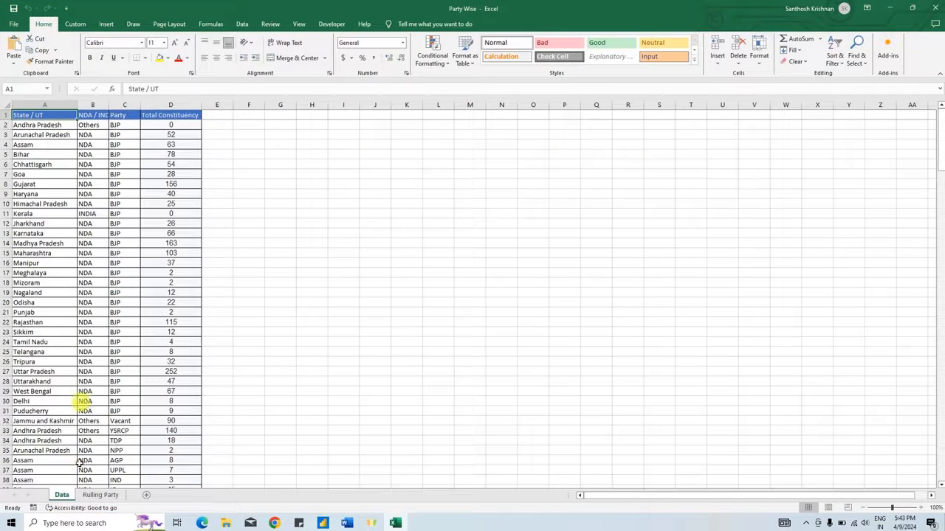
left_click(94, 496)
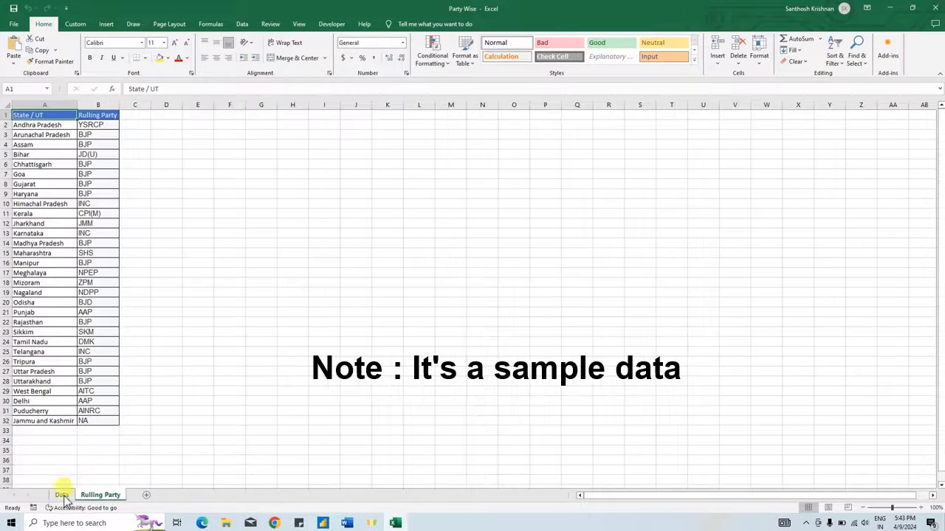
left_click(62, 495)
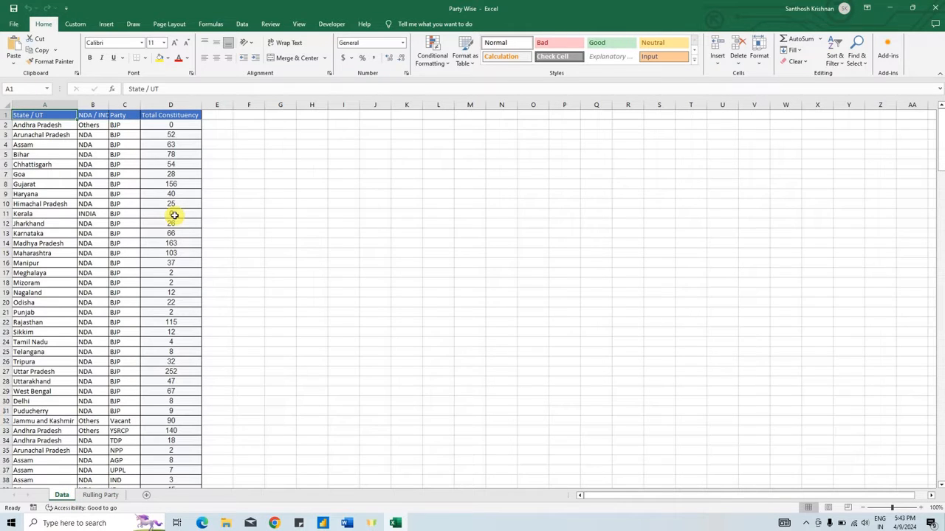
left_click(933, 8)
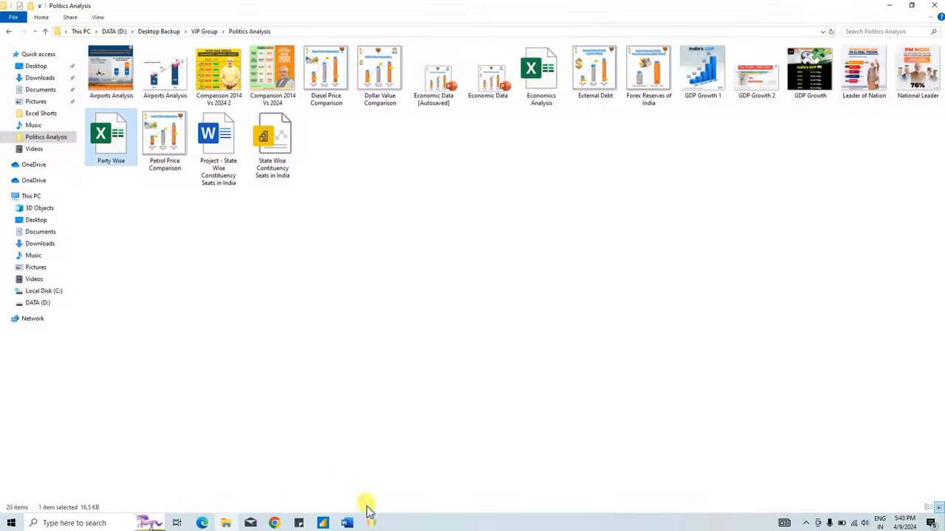
- Switch back to Power BI and choose the Party Wise workbook from the Politics Analysis folder as an Excel data source
left_click(330, 524)
left_click(354, 490)
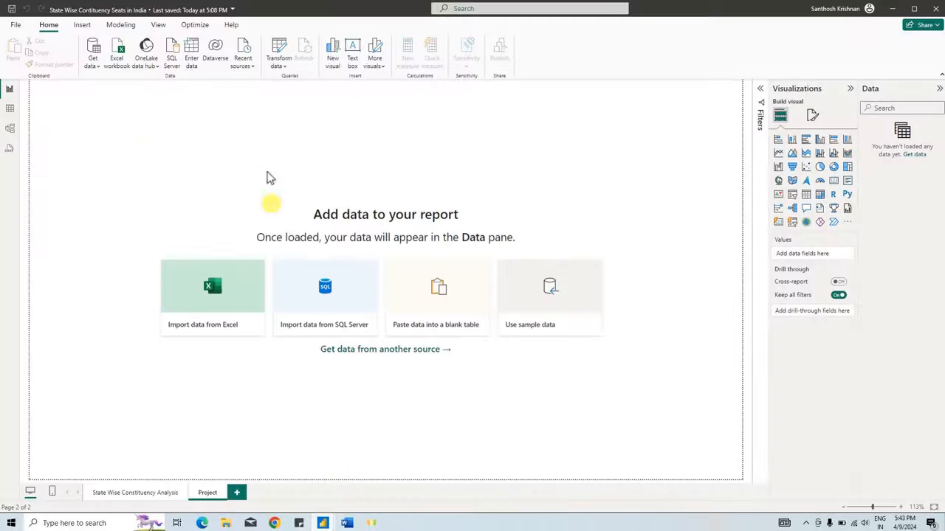
left_click(117, 49)
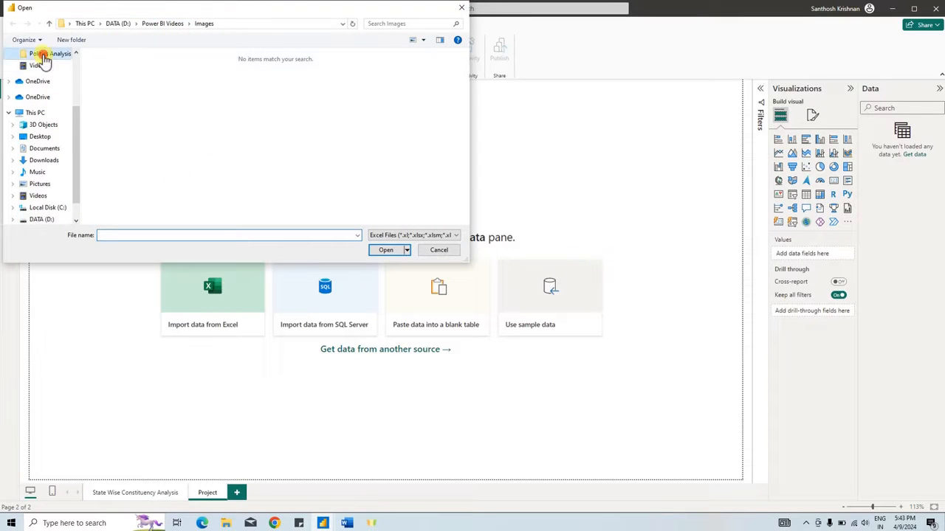
left_click(43, 56)
left_click(126, 80)
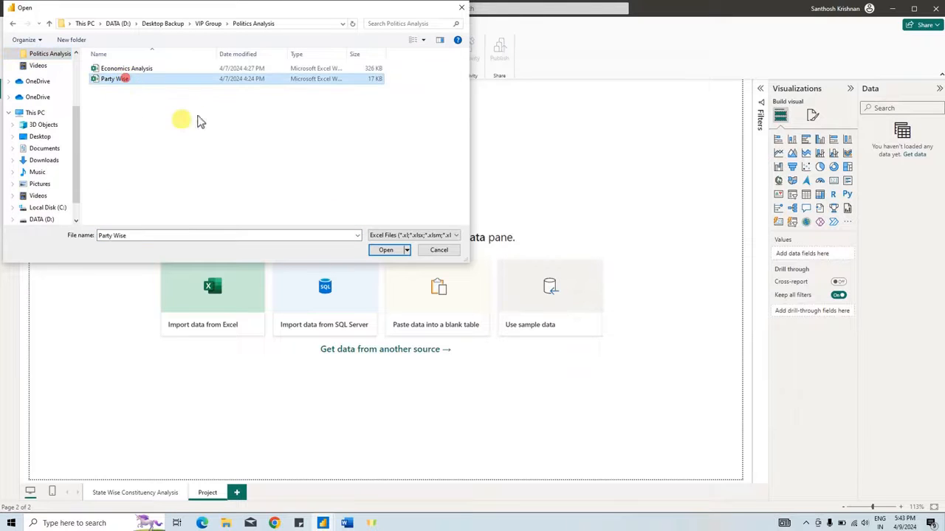
left_click(382, 250)
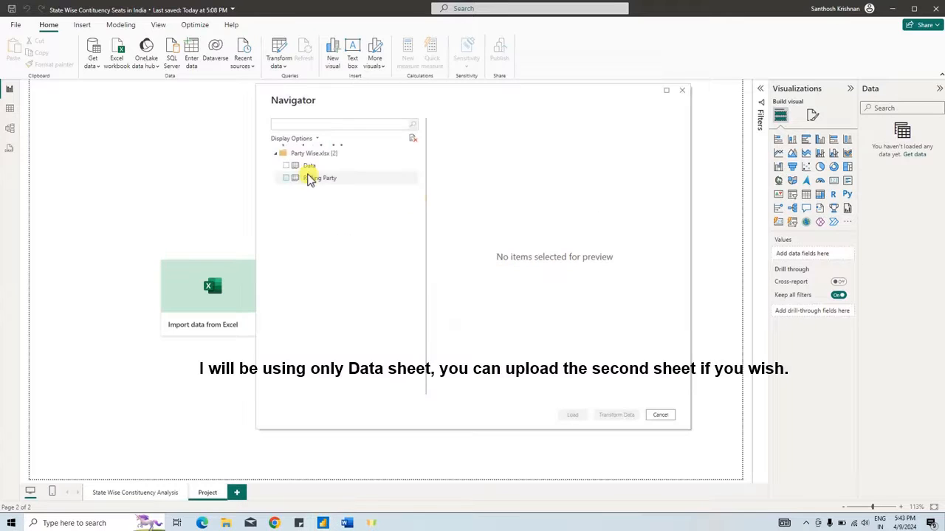
- Load both the Data and Rulling Party sheets of the workbook into the report
left_click(287, 166)
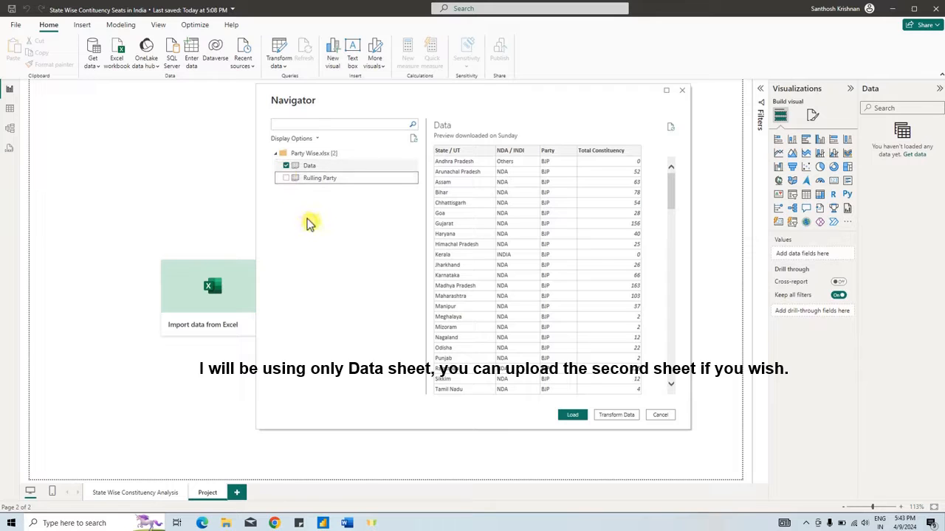
left_click(286, 178)
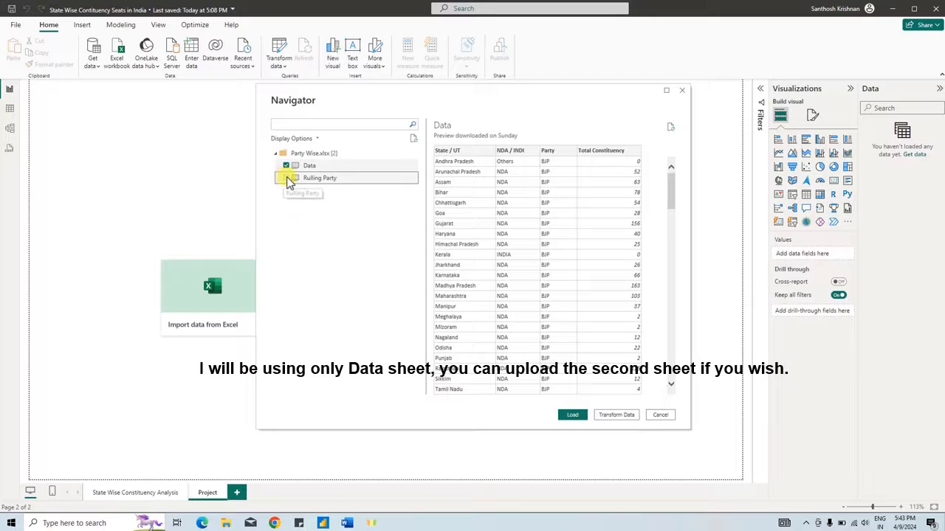
left_click(574, 414)
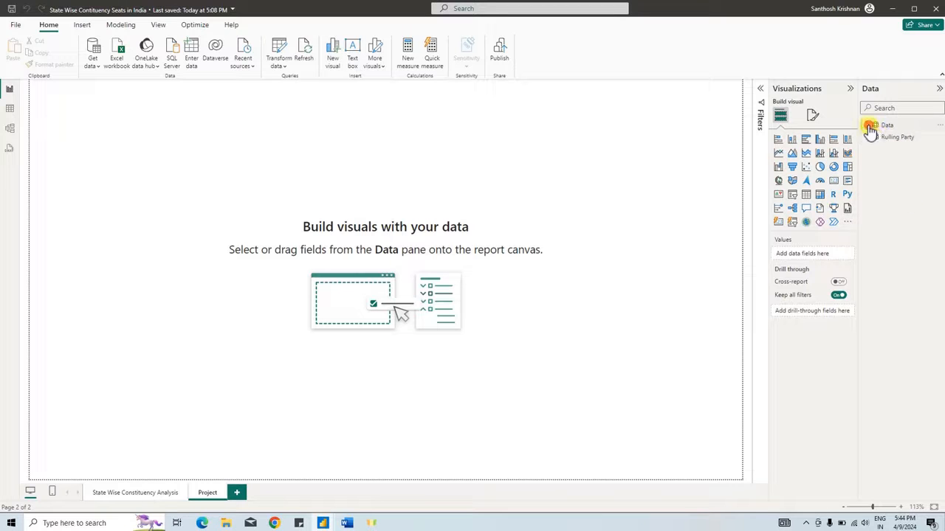
- Look over the loaded Data table's rows in table view and return to the report page
left_click(870, 130)
left_click(10, 108)
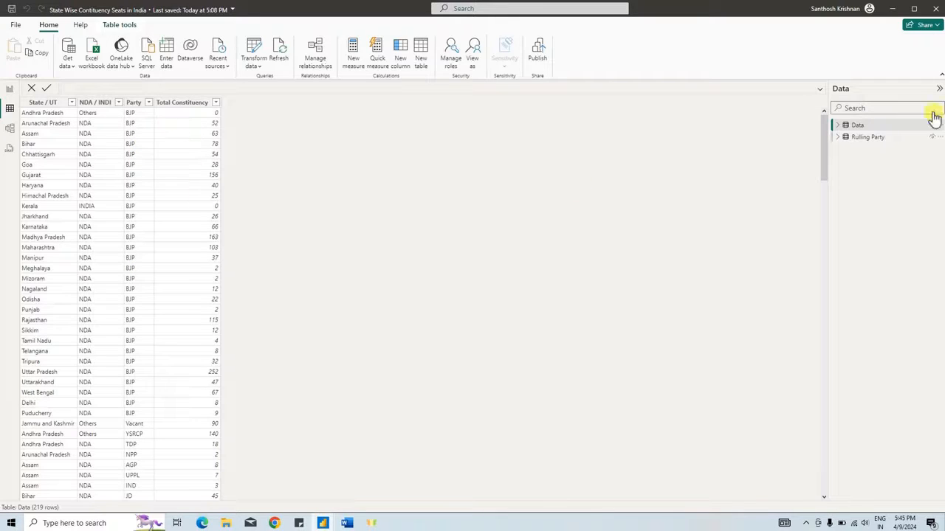
left_click(9, 92)
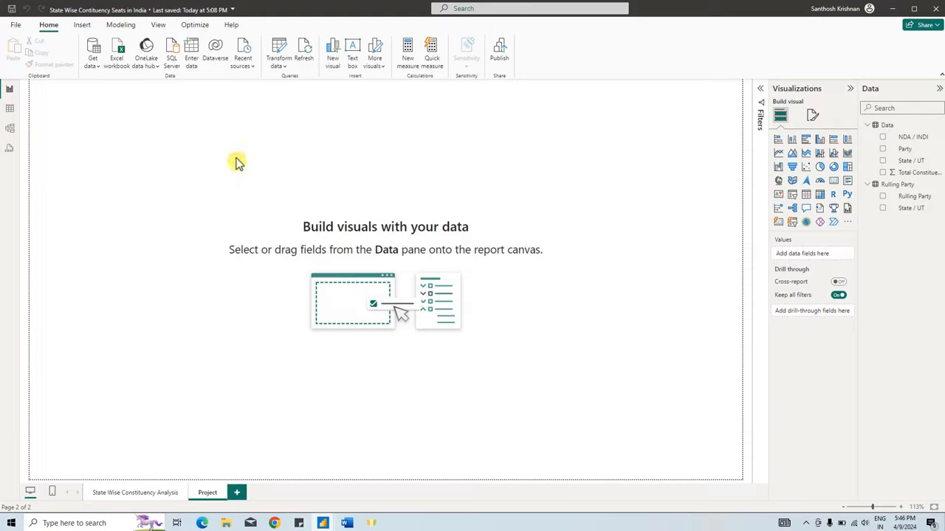
left_click(867, 125)
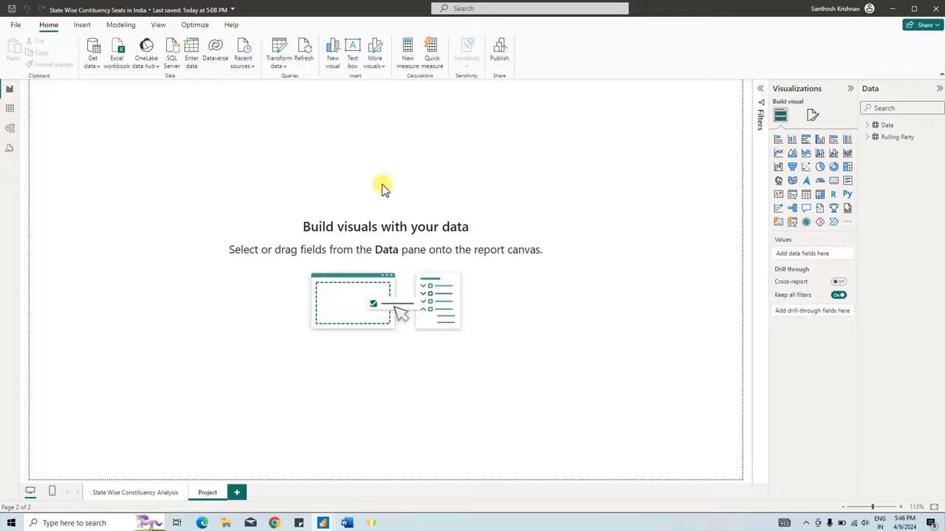
- Make the Project page's canvas background dark purple and remove its transparency
left_click(812, 116)
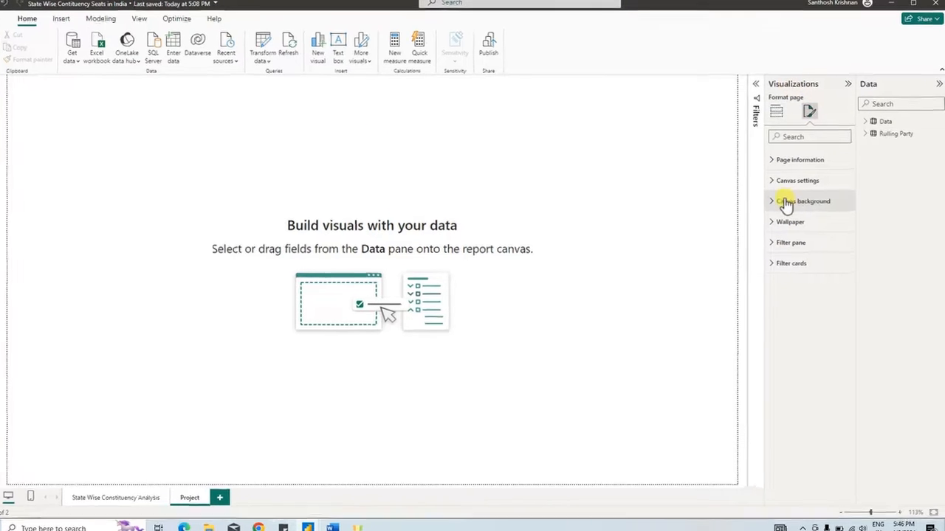
left_click(786, 204)
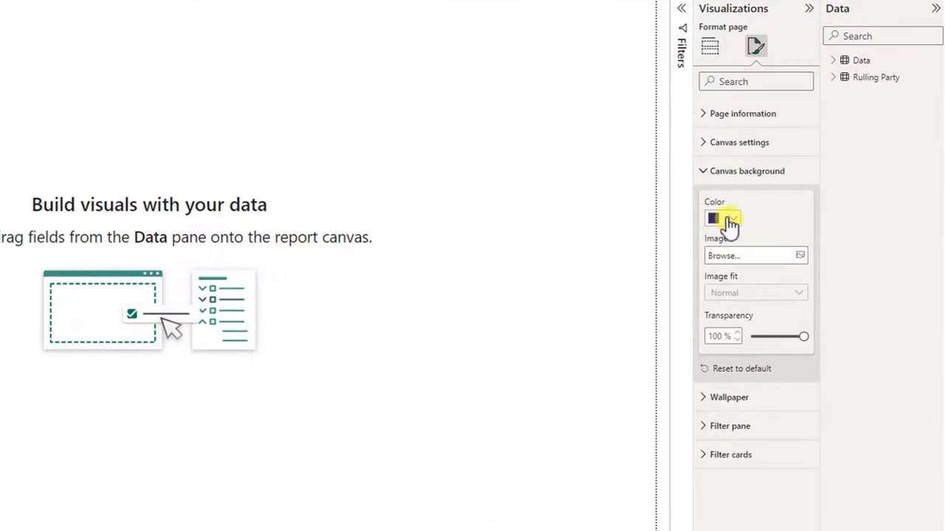
left_click(788, 238)
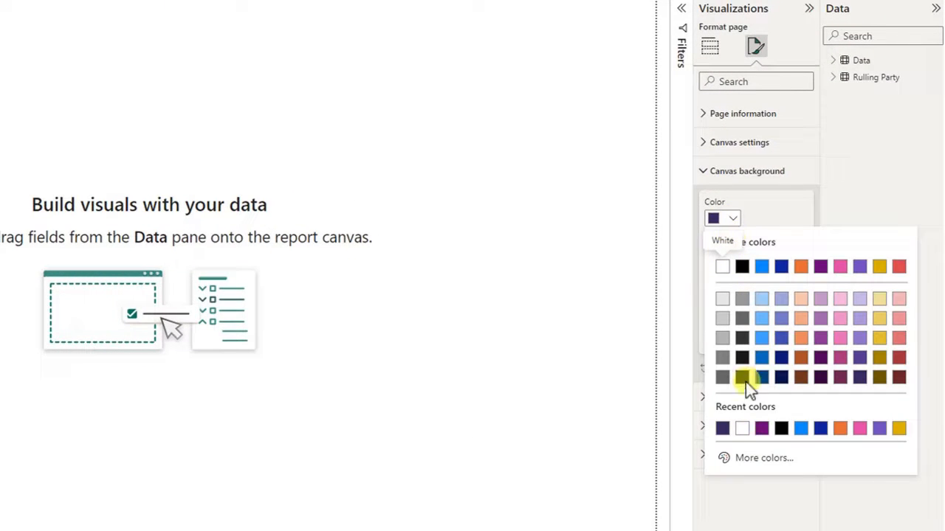
left_click(721, 429)
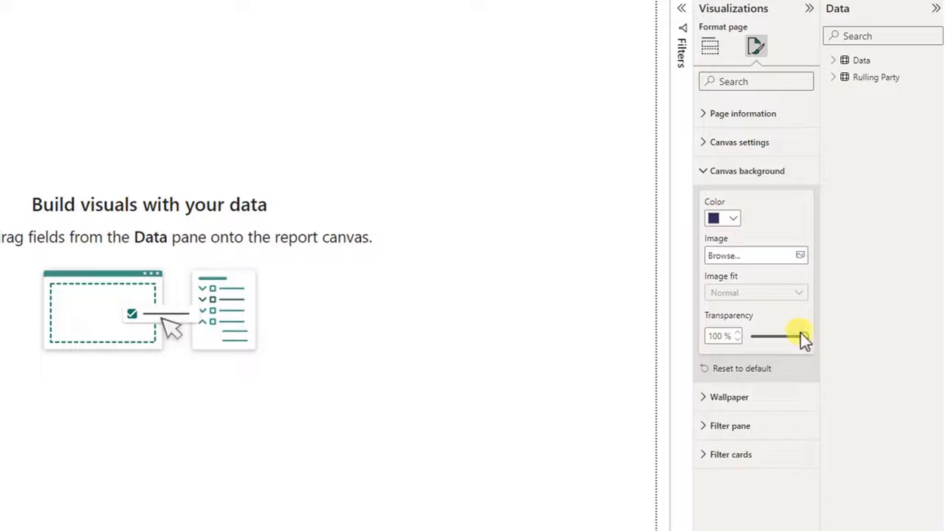
left_click_drag(800, 333, 753, 336)
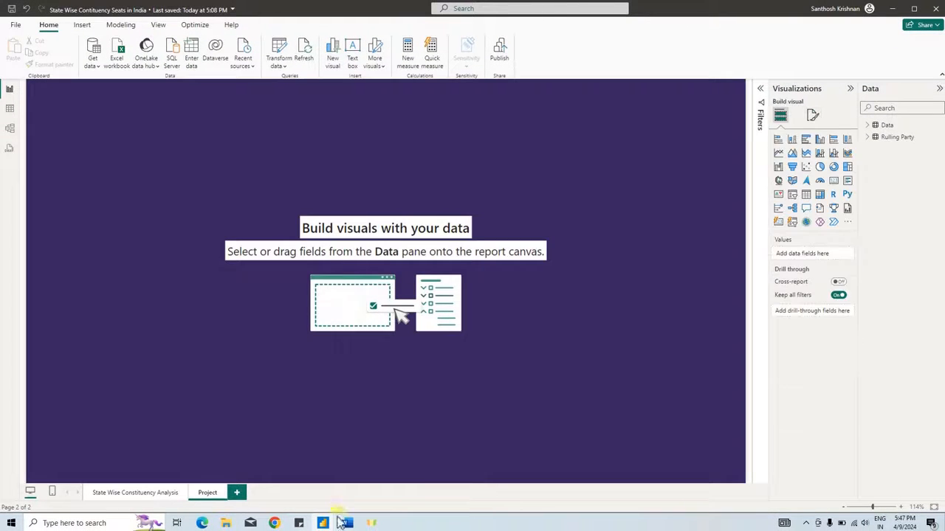
- Consult the objectives in the Word brief and add a small Card visual near the upper edge of the Power BI Project page
left_click(347, 522)
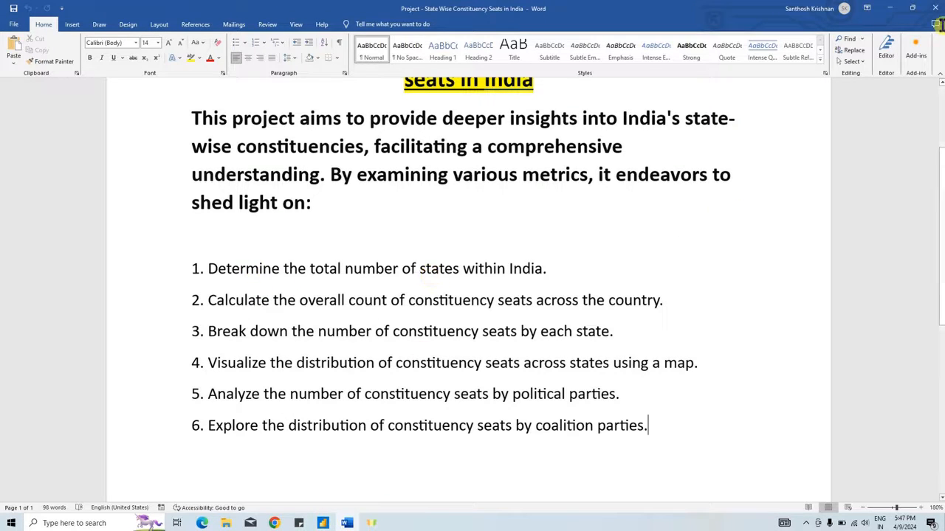
left_click(891, 9)
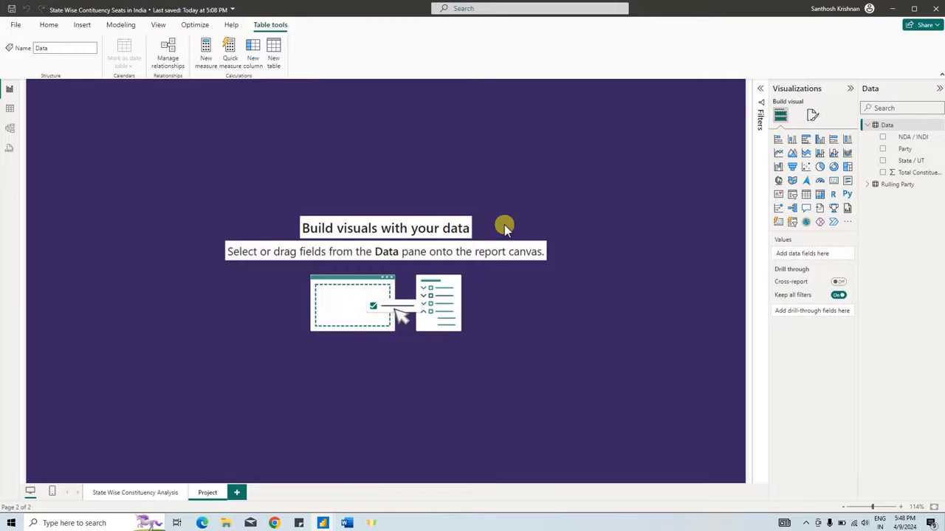
left_click(835, 187)
left_click_drag(97, 124, 493, 159)
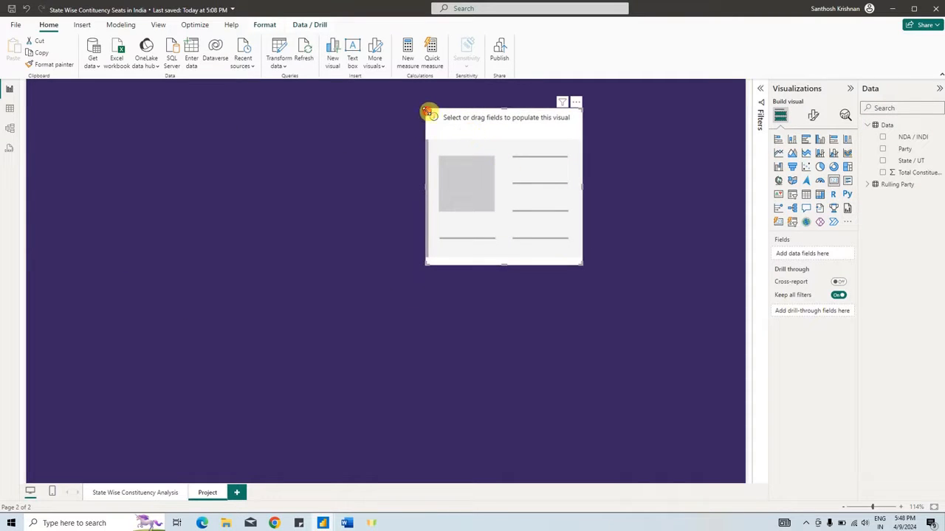
left_click_drag(428, 112, 461, 219)
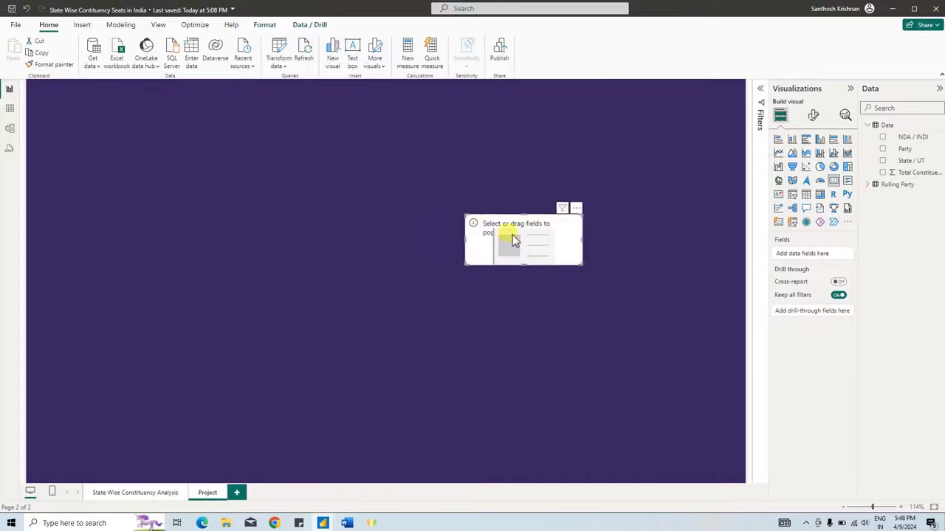
left_click_drag(508, 238, 534, 113)
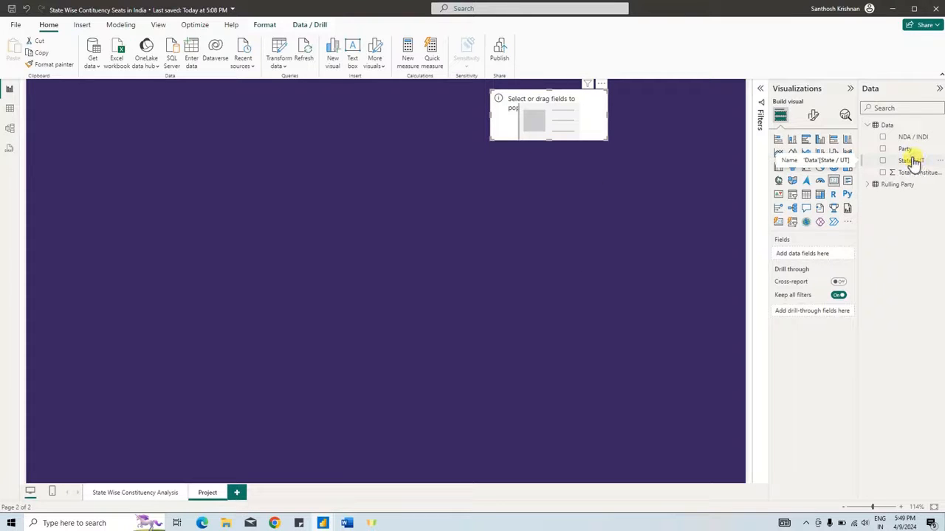
- Review the Data table's State / UT rows and check the Word brief's objective on the total number of states
left_click(10, 110)
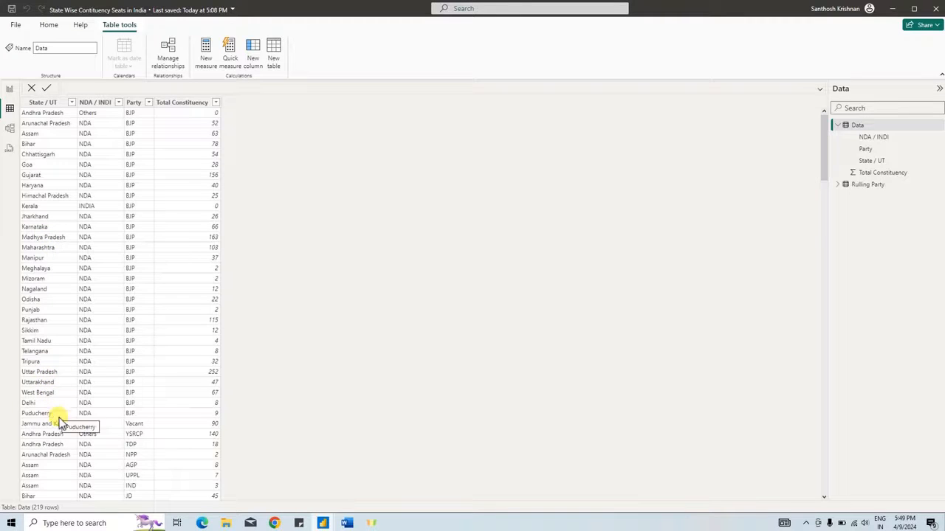
left_click(8, 93)
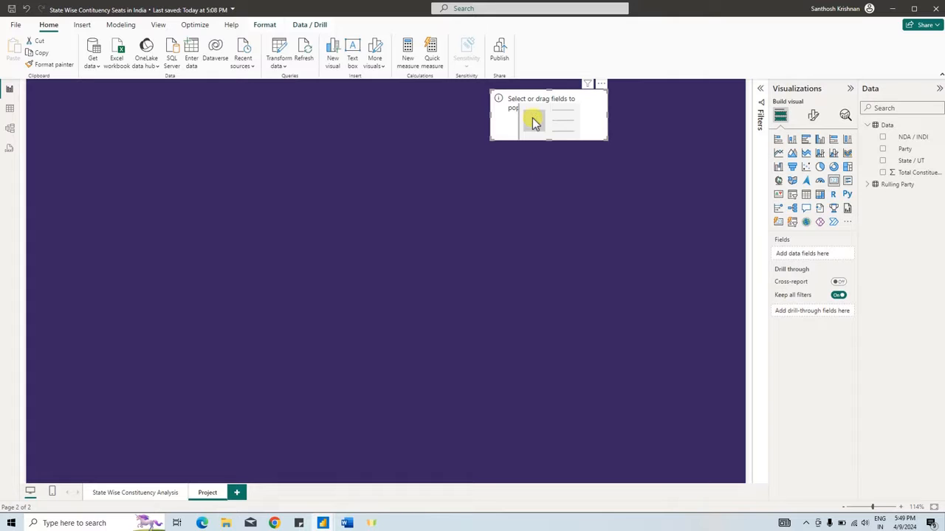
left_click(347, 523)
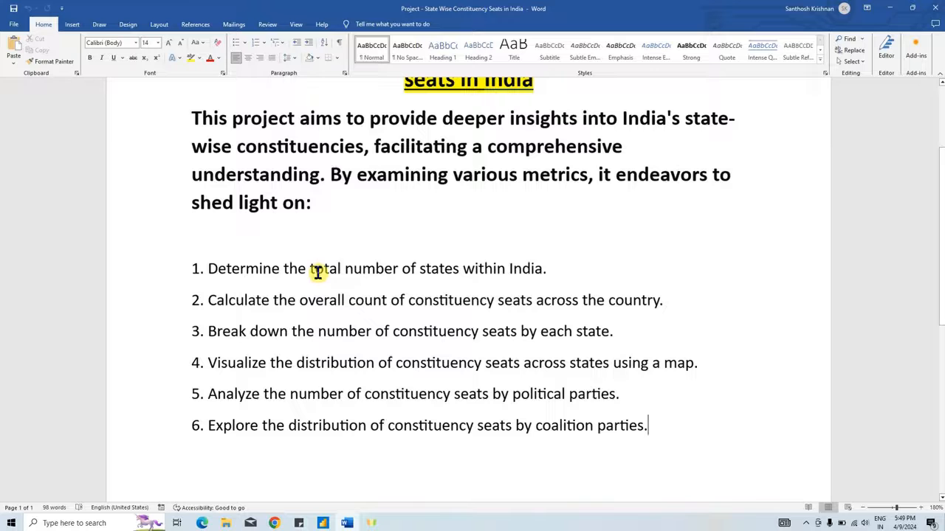
left_click(890, 8)
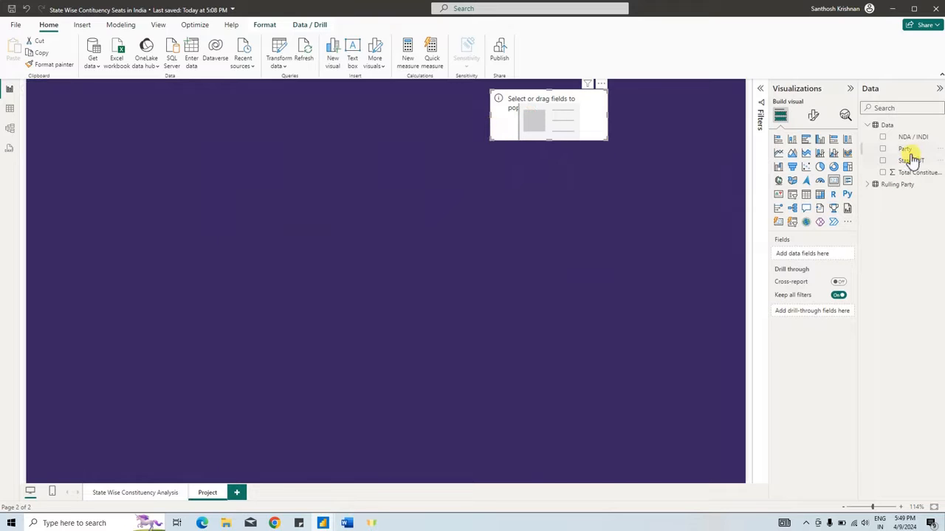
- Assign the State / UT field to the card and summarize it as Count (Distinct)
left_click_drag(912, 162, 600, 129)
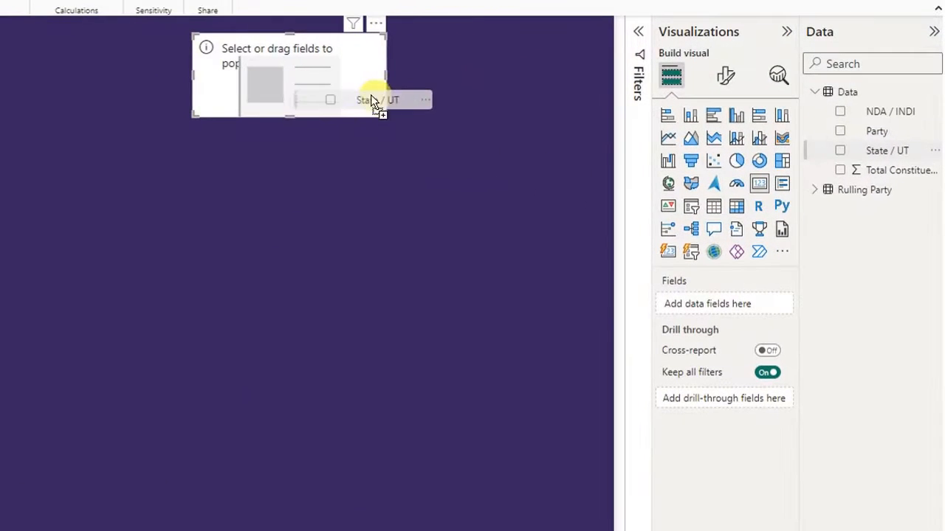
left_click_drag(372, 102, 360, 100)
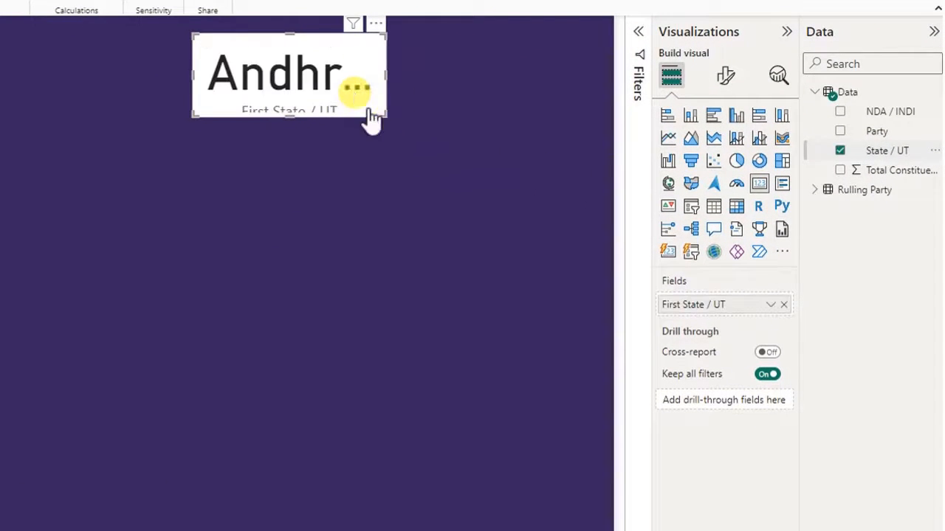
left_click(770, 309)
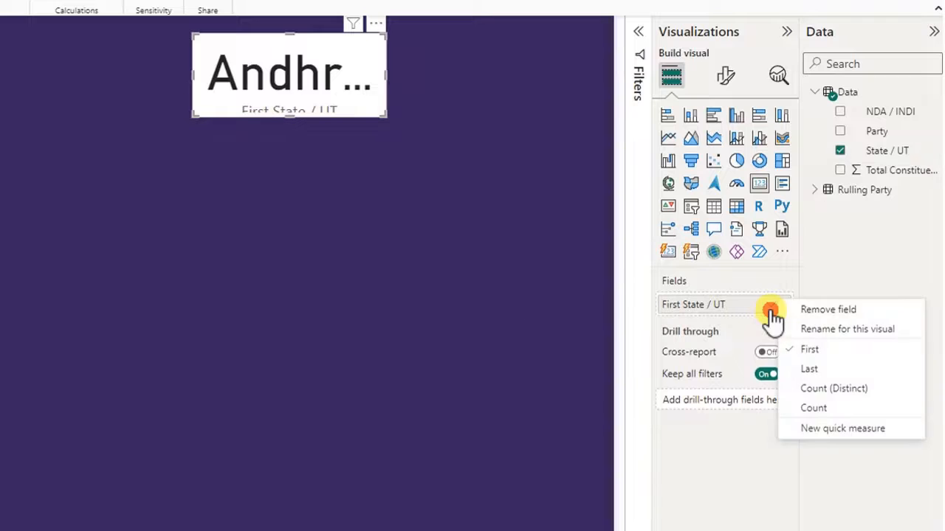
left_click(840, 398)
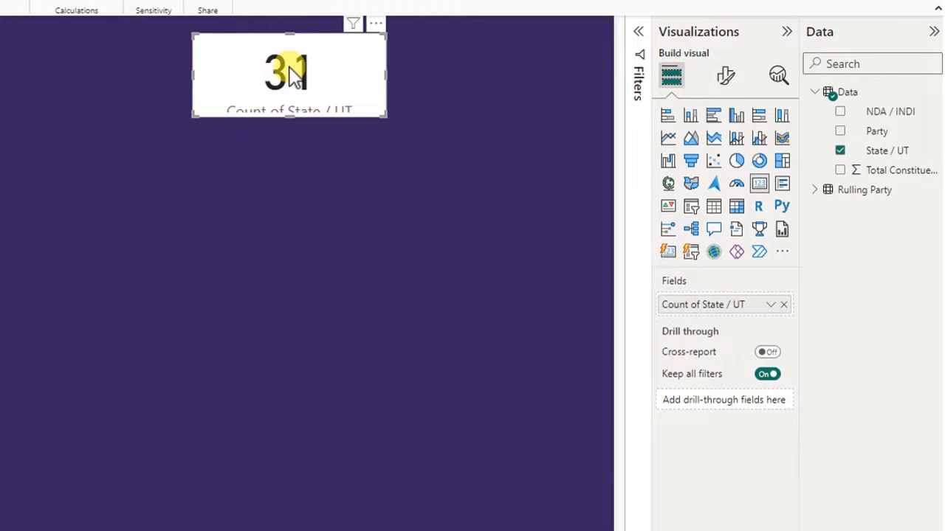
- Review the Data table's State / UT rows, return to the Project page and start a new measure named Count of States
left_click(10, 108)
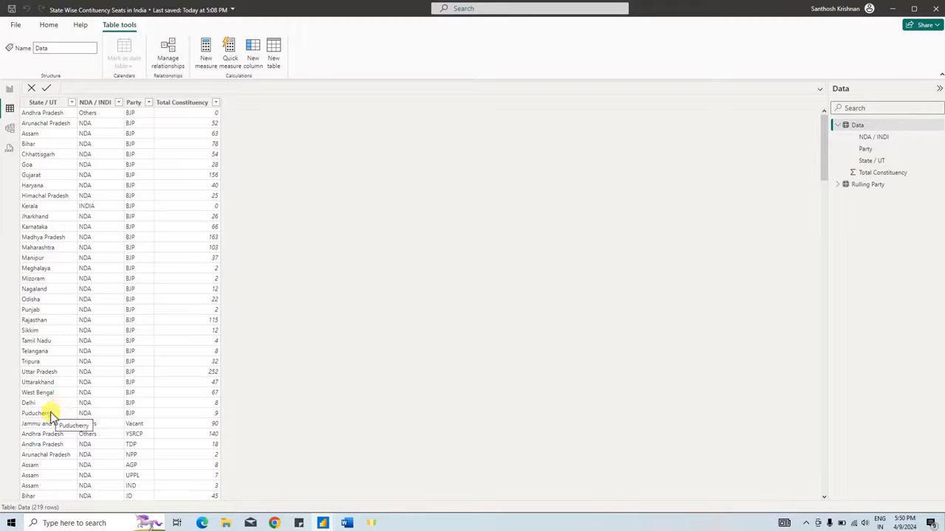
left_click(8, 90)
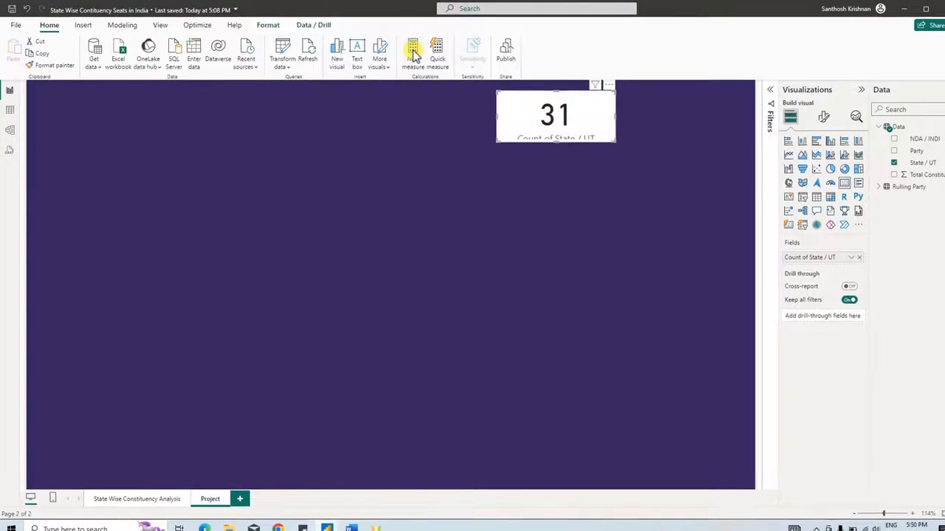
left_click(413, 55)
type("Cou")
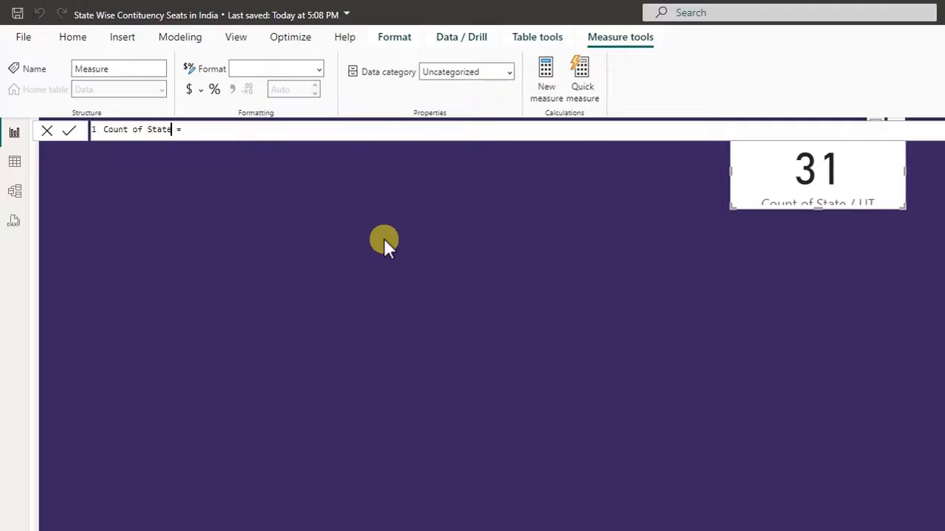
type("nt of States")
- Define the Count of States measure as DISTINCTCOUNT(Data[State / UT]) and commit it
left_click(378, 130)
type("COU")
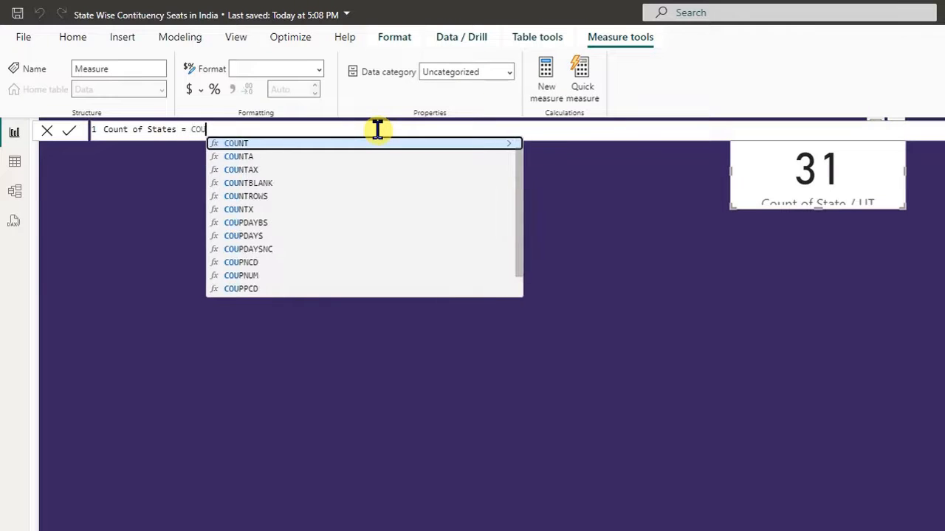
key("BackSpace")
key("BackSpace")
key("BackSpace")
type("DIS")
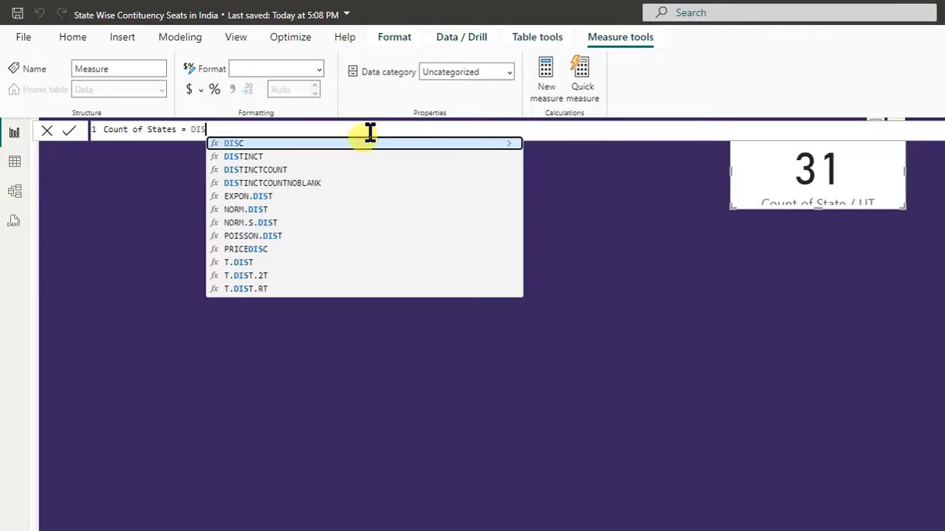
left_click(294, 169)
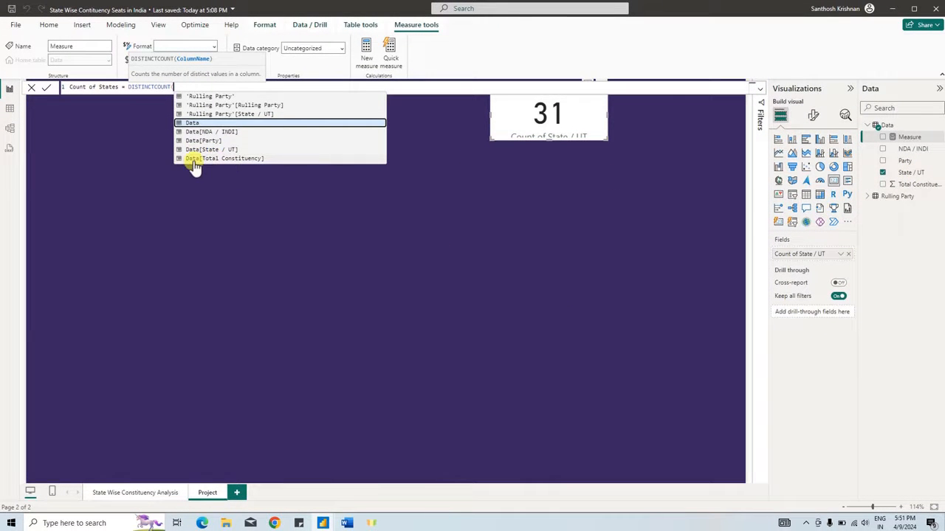
left_click(213, 150)
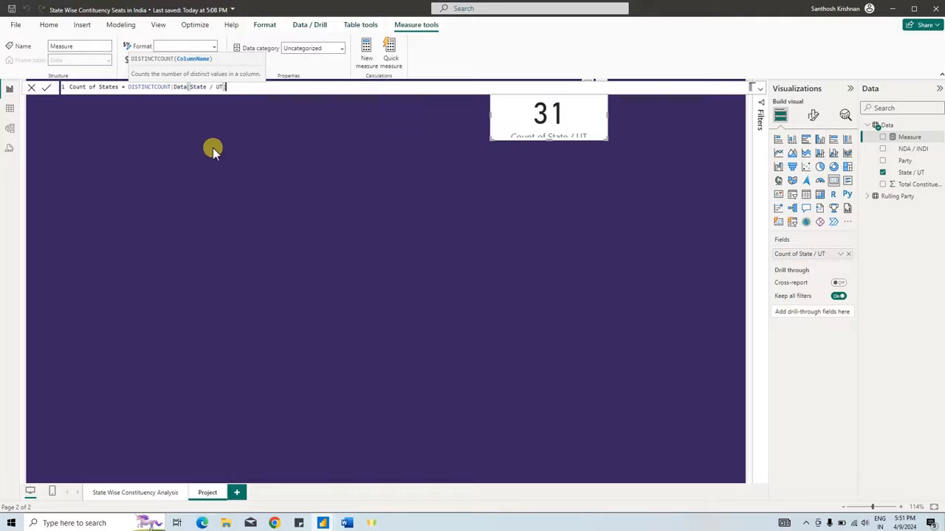
type(")")
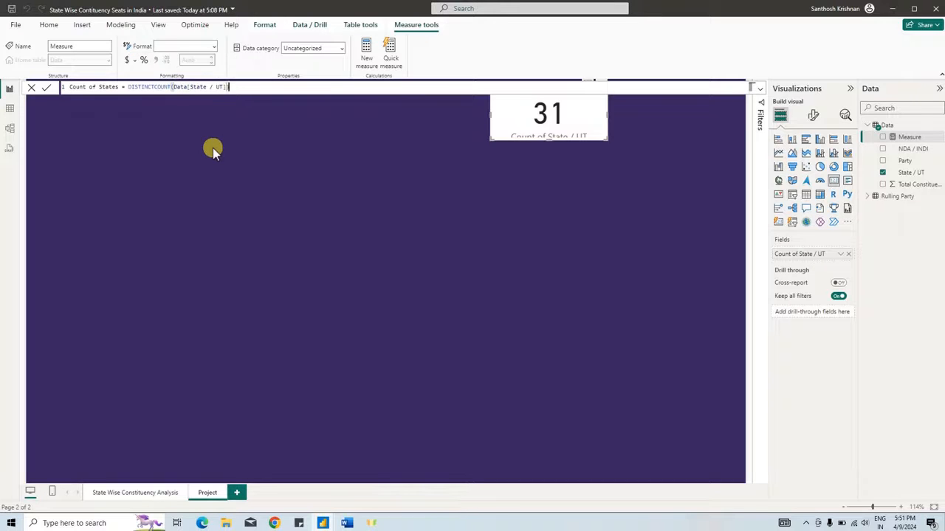
left_click(47, 90)
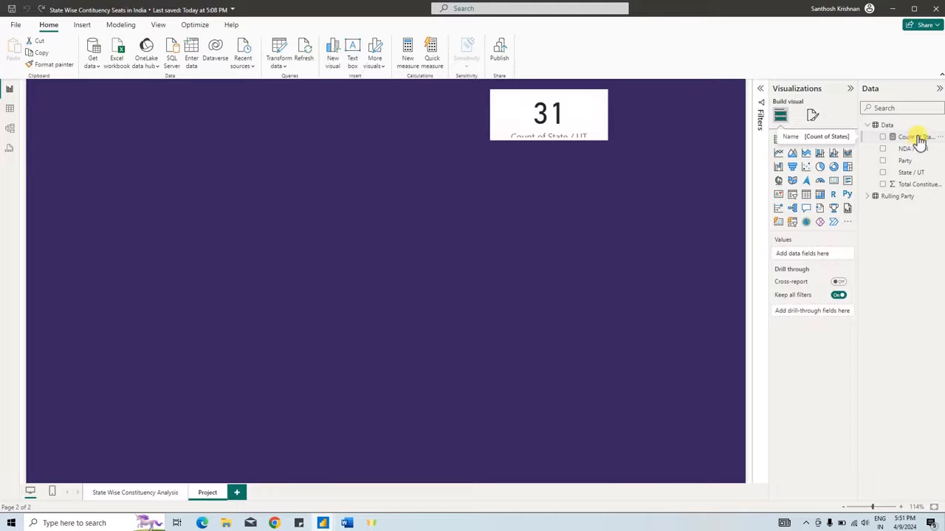
- Add a second Card visual showing the Count of States measure below the existing card and shrink it to a similar size
left_click(662, 202)
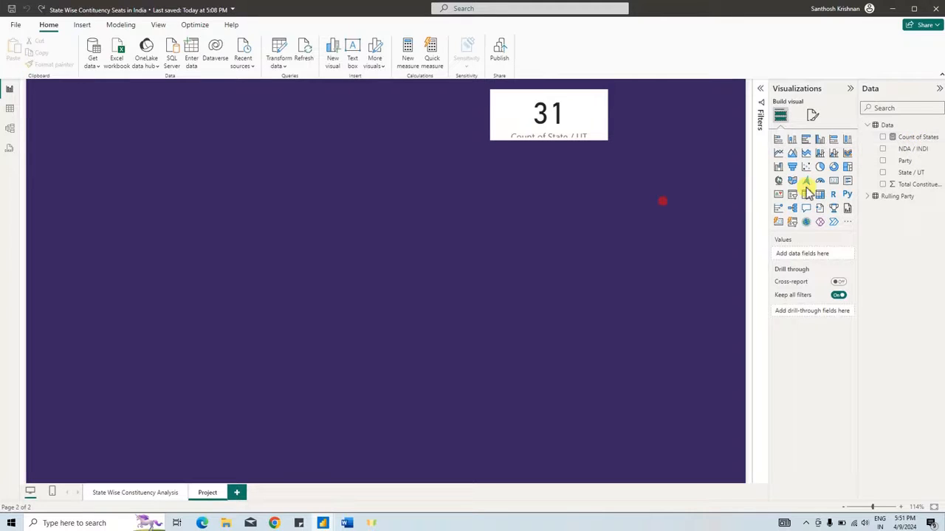
left_click(833, 183)
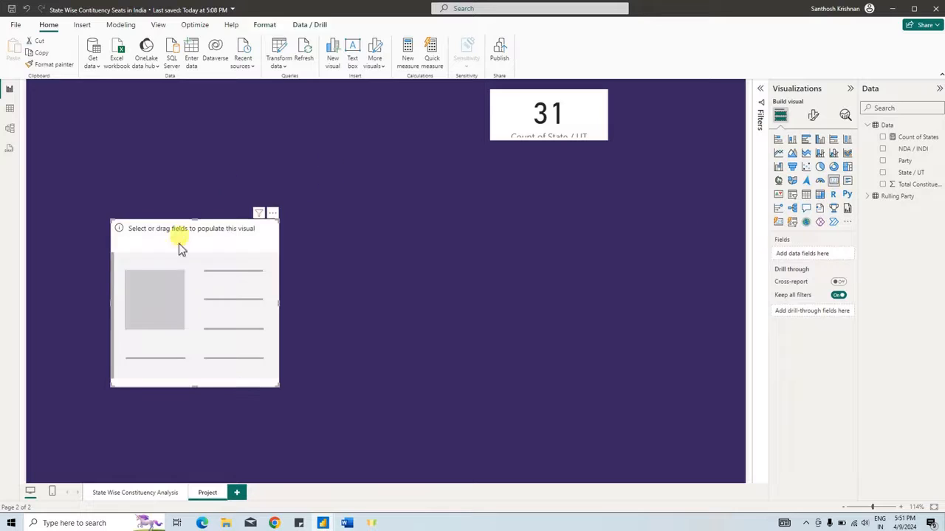
left_click_drag(179, 249, 546, 207)
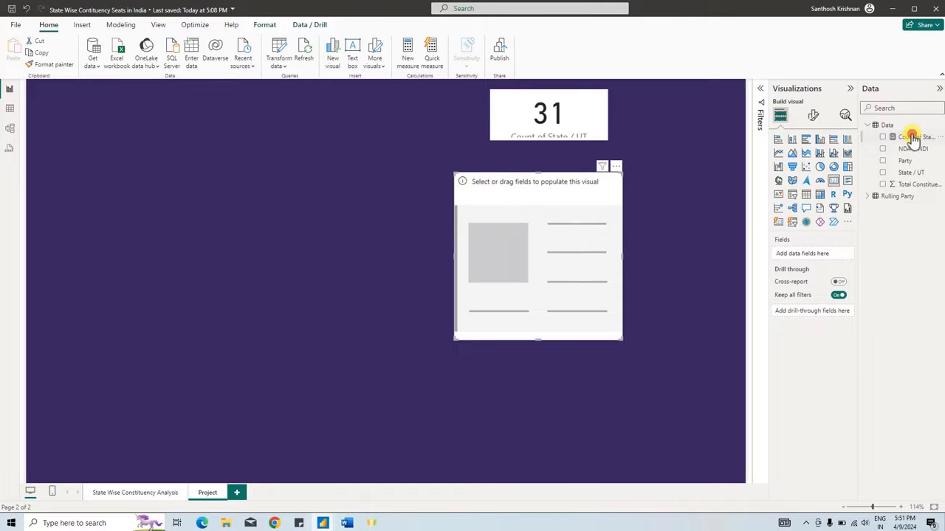
left_click_drag(913, 138, 557, 267)
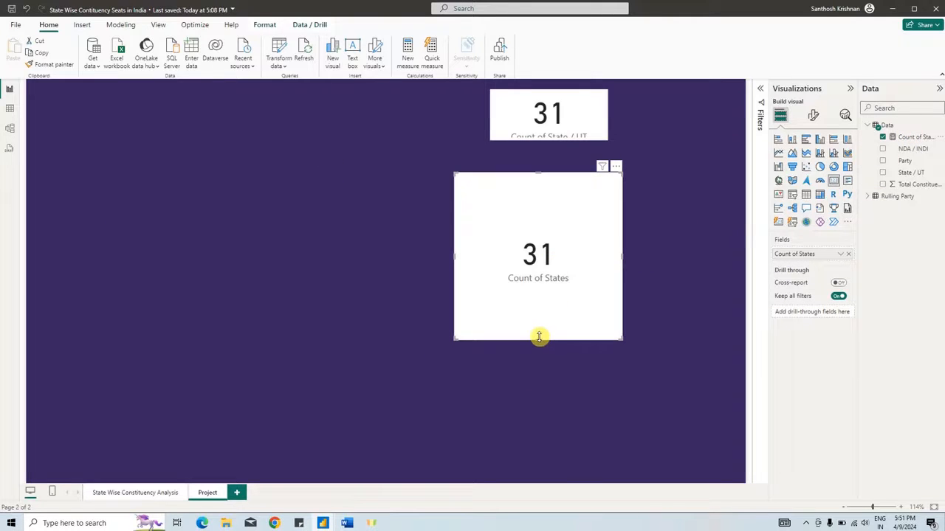
left_click_drag(540, 336, 542, 231)
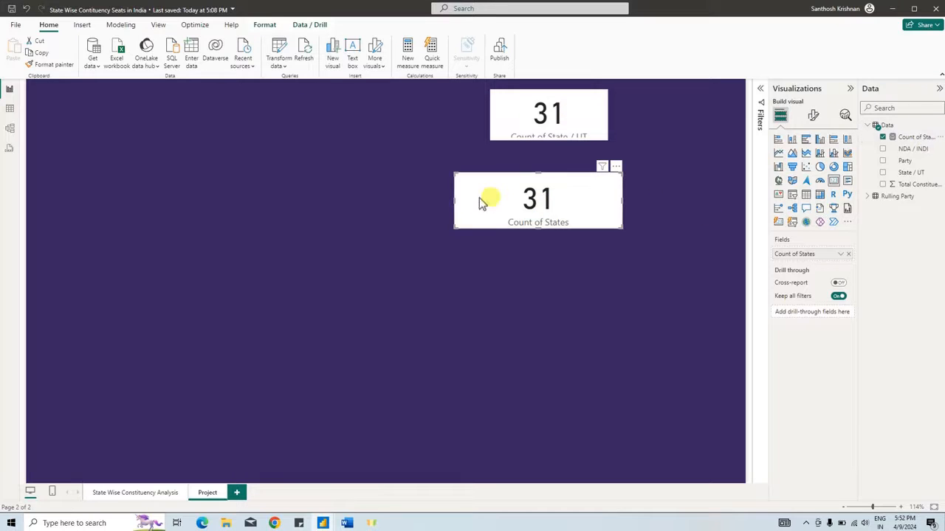
left_click_drag(451, 200, 508, 207)
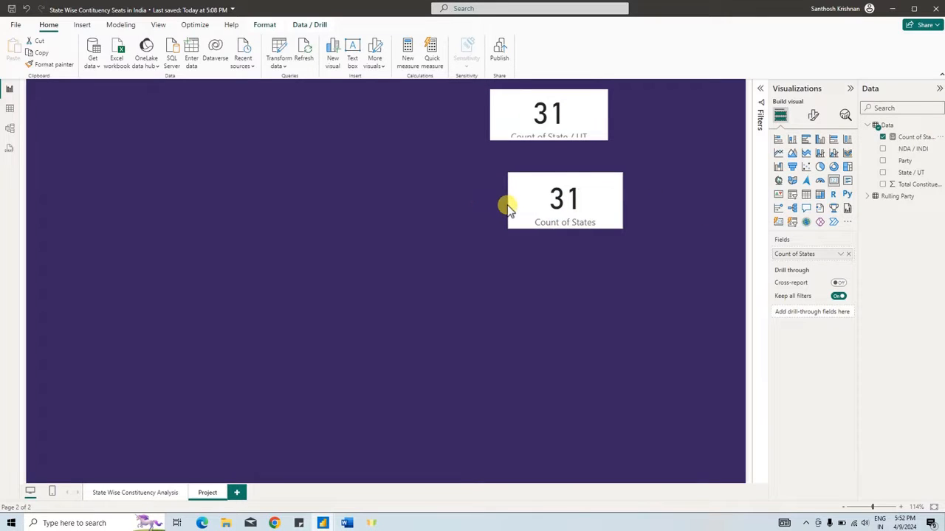
- Delete the original State / UT card and move the Count of States card up into its place
left_click(514, 128)
key("Delete")
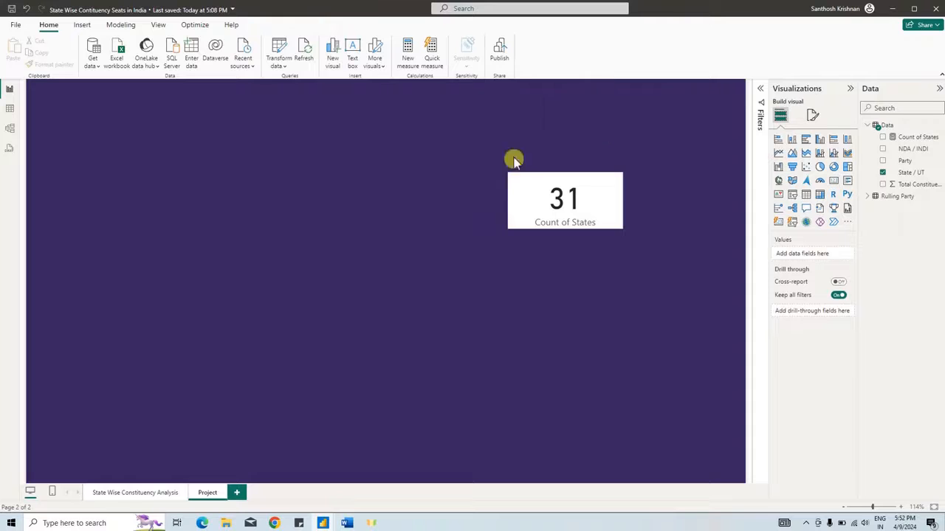
left_click_drag(522, 191, 519, 116)
left_click(598, 281)
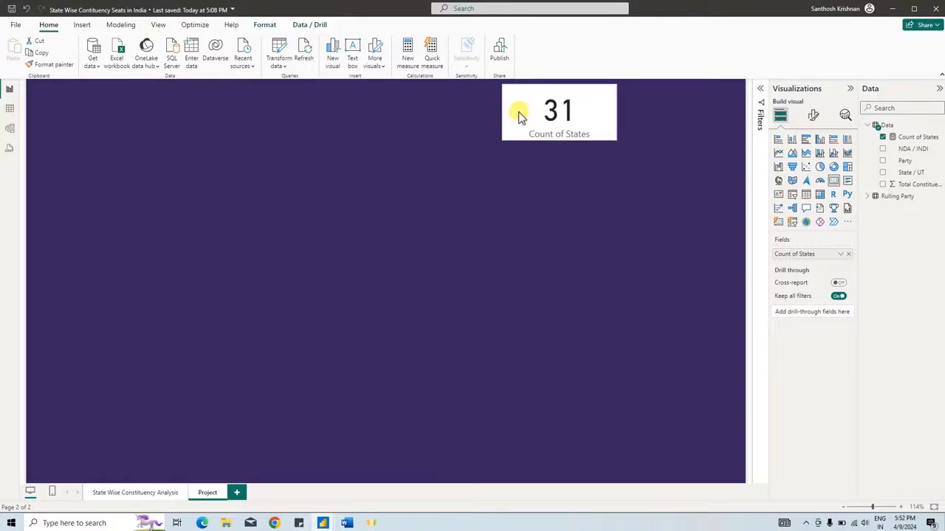
left_click(529, 171)
- Check the Word brief's objective on overall constituency seats, and review the Total Constituency column of Power BI's Data table
left_click(347, 523)
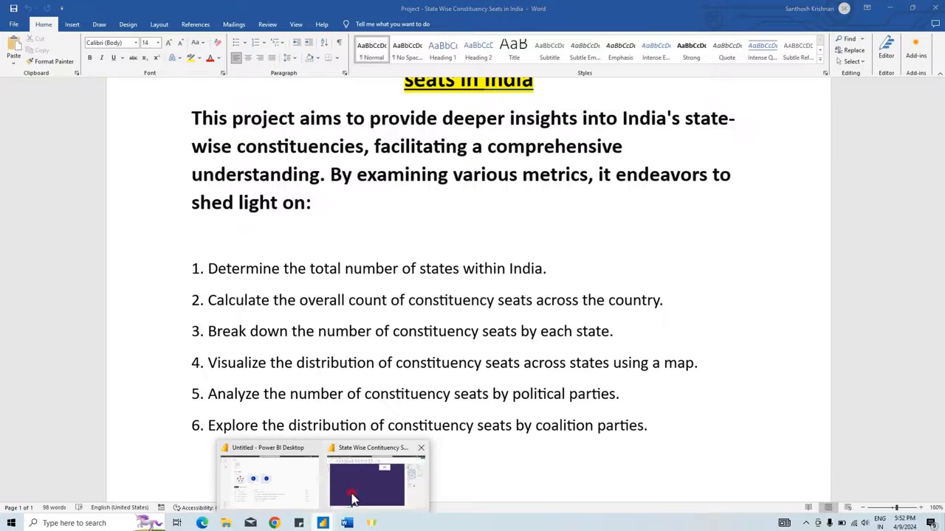
left_click(353, 500)
left_click(12, 110)
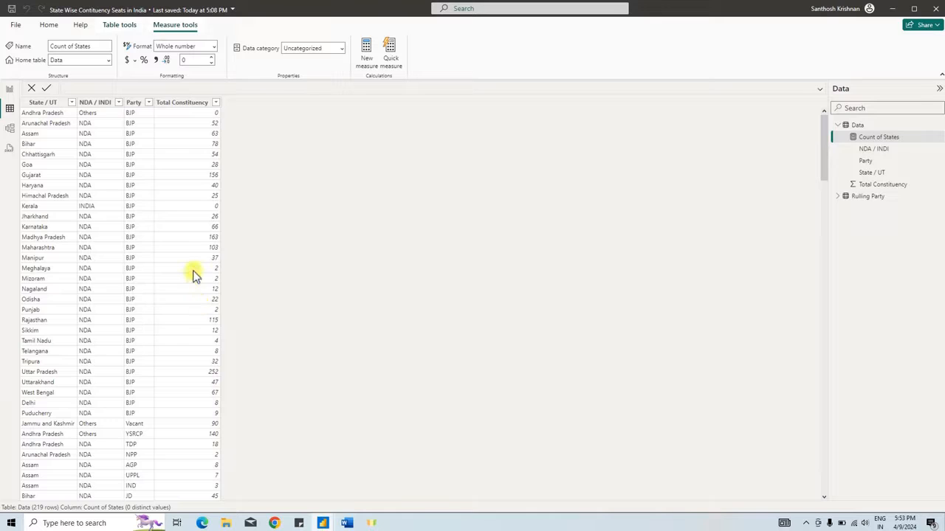
left_click(9, 89)
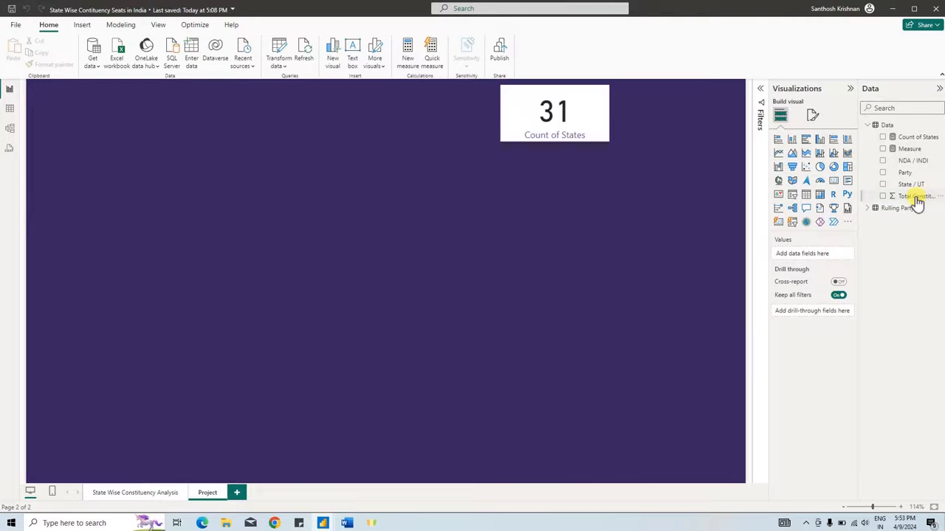
- Add a new Card visual to the Project page and assign the Total Constituency field to it
left_click(598, 133)
left_click(661, 157)
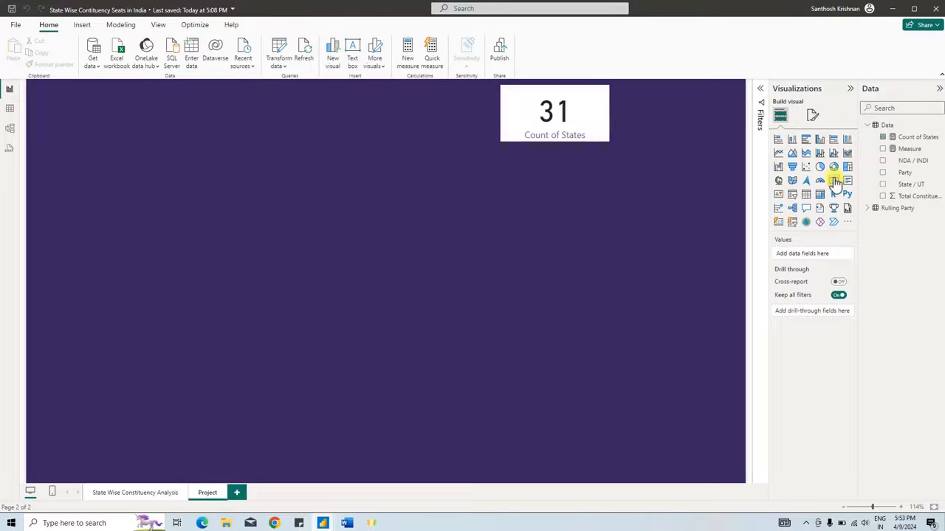
left_click(820, 193)
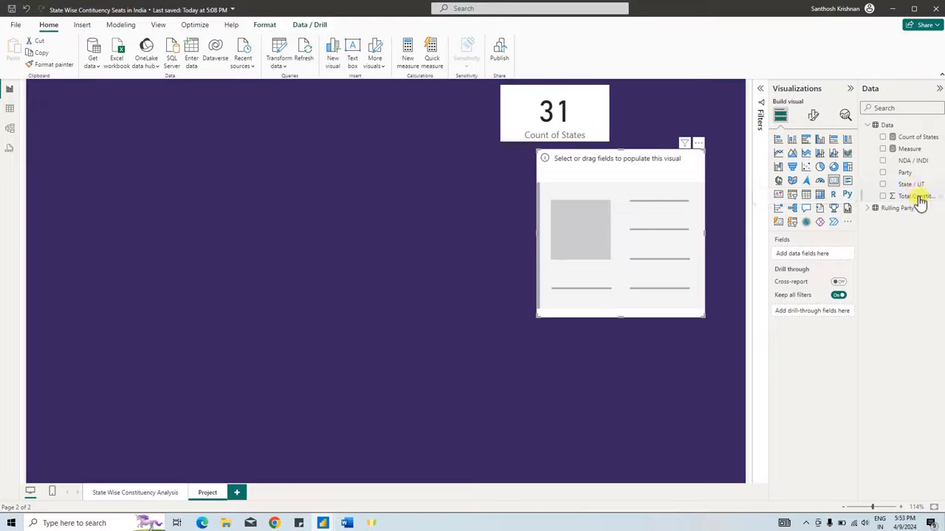
left_click_drag(914, 197, 637, 210)
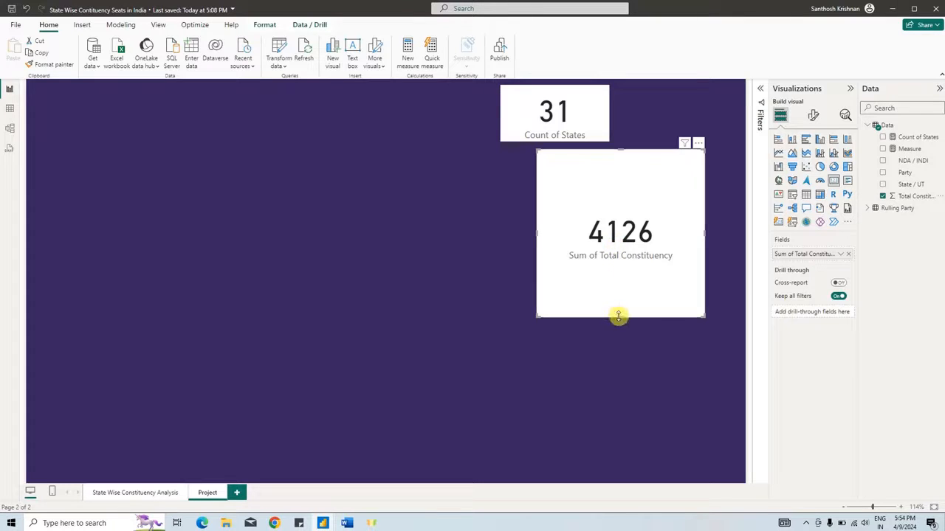
- Shrink the Total Constituency card, place it to the right of the Count of States card, and check its summarization options
left_click_drag(618, 317, 617, 209)
left_click_drag(537, 181, 632, 112)
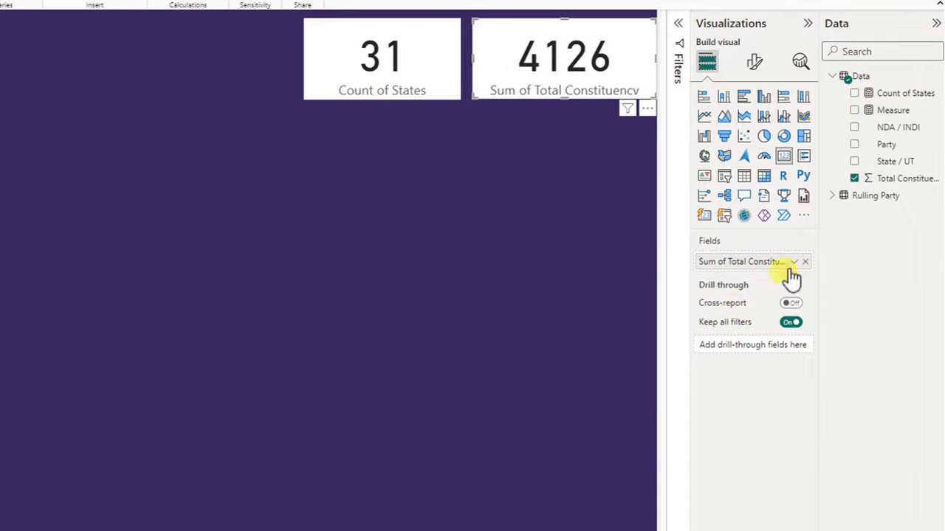
left_click(793, 266)
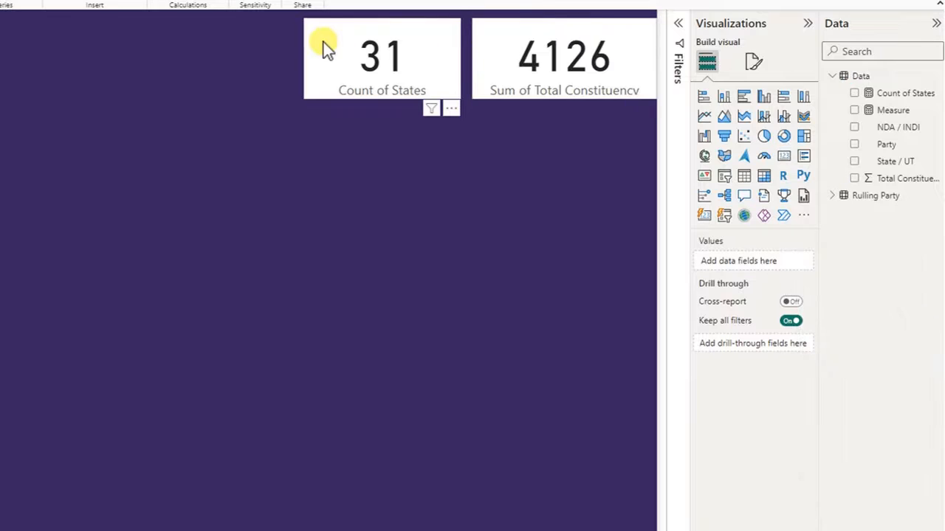
- Set the Count of States card's background transparency to 100%
left_click(323, 42)
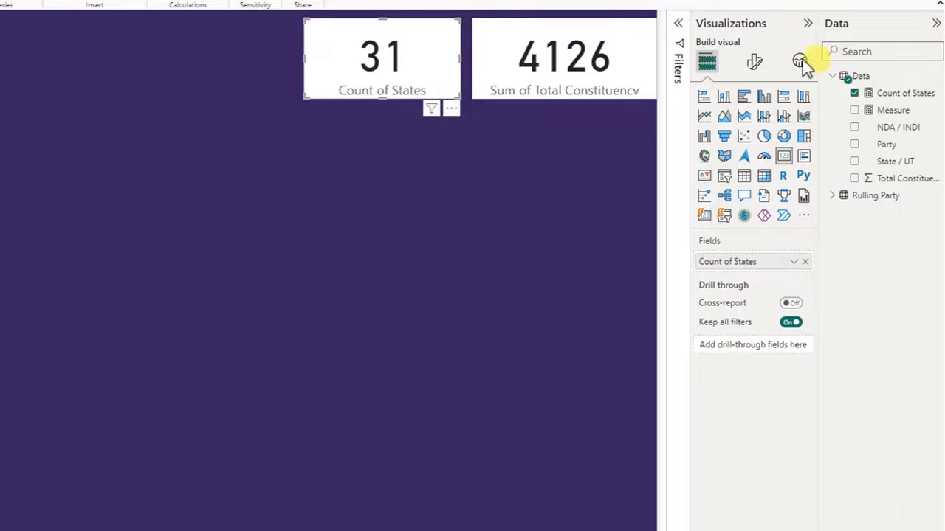
left_click(755, 64)
left_click(753, 127)
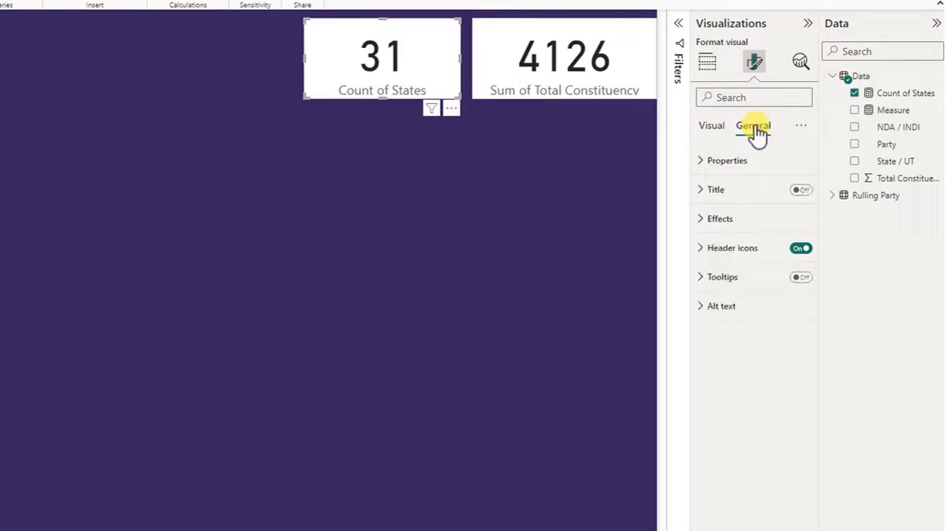
left_click(722, 219)
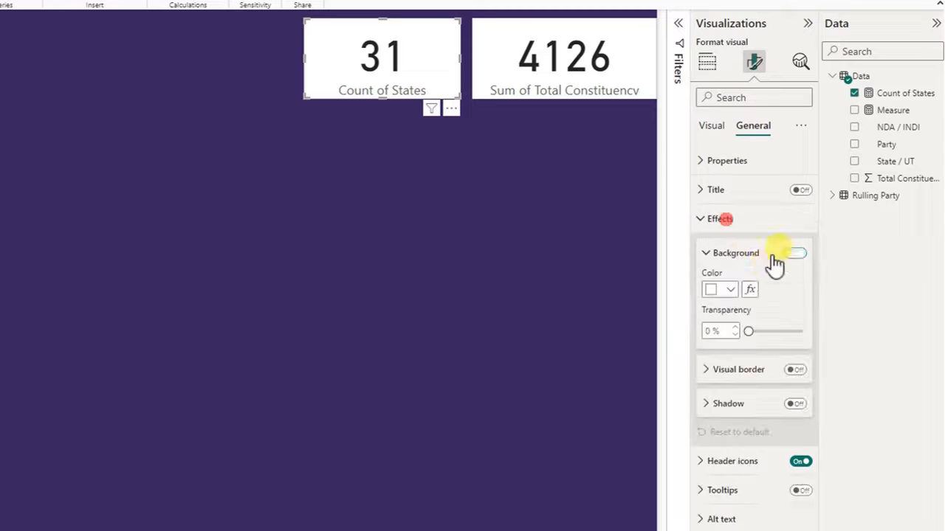
left_click_drag(747, 329, 816, 336)
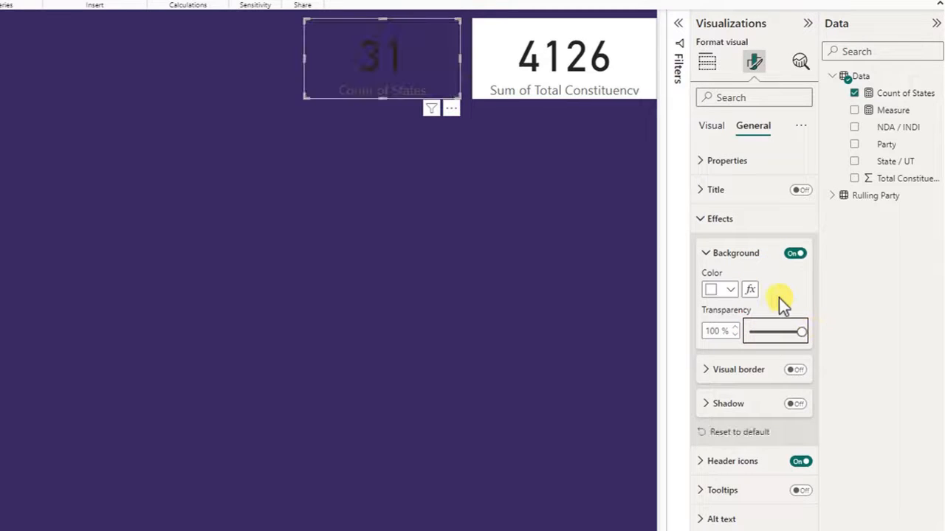
- Turn on the Count of States card's title and set its text to "Total Sates/ UT"
left_click(772, 219)
left_click(782, 193)
left_click(799, 190)
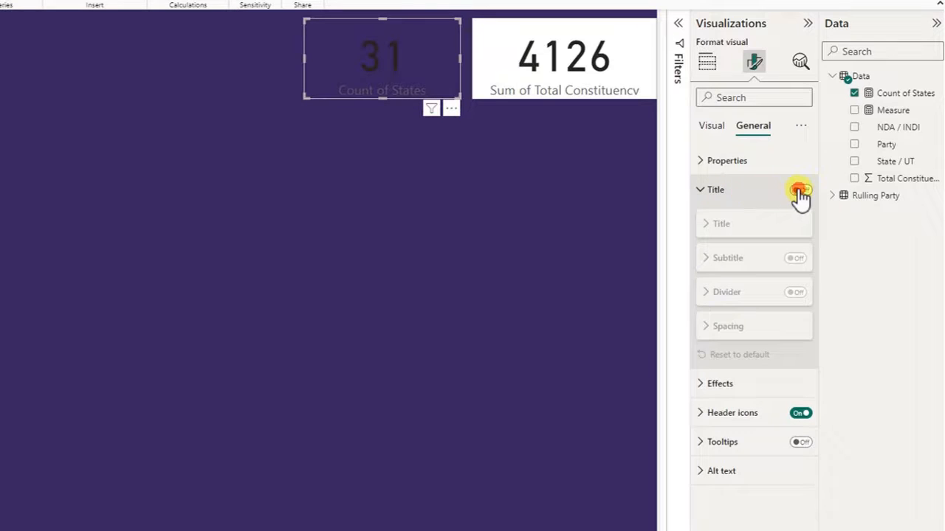
left_click(731, 226)
left_click(734, 229)
left_click(734, 229)
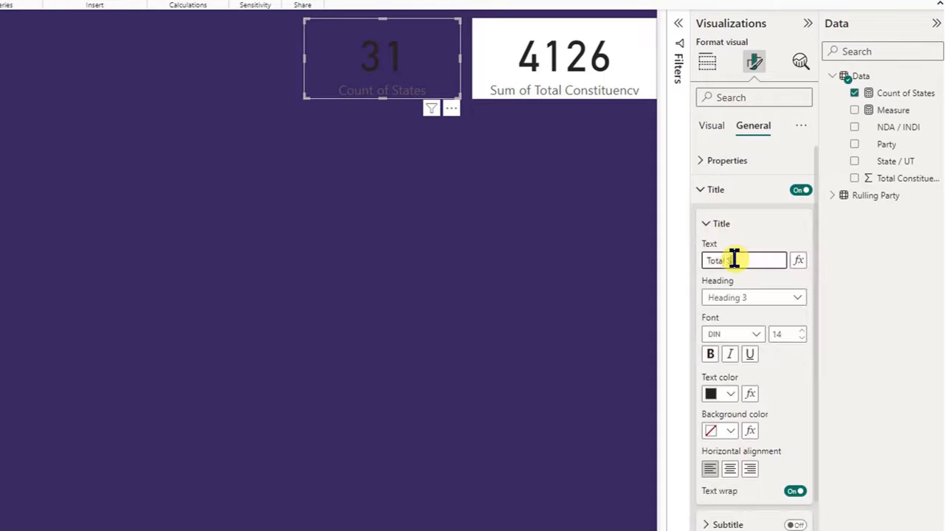
left_click(734, 258)
type("Total States/UT")
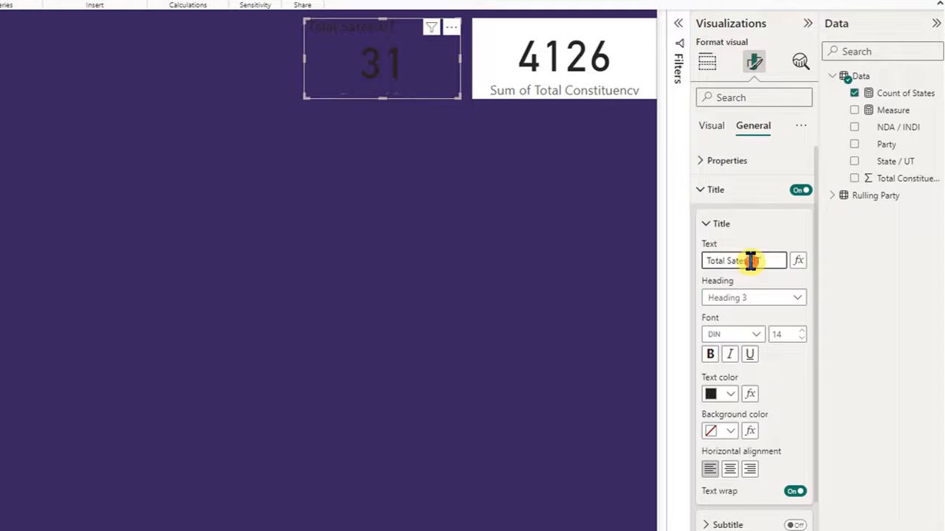
- Make the Count of States card's title bold, white and horizontally centered
left_click(710, 354)
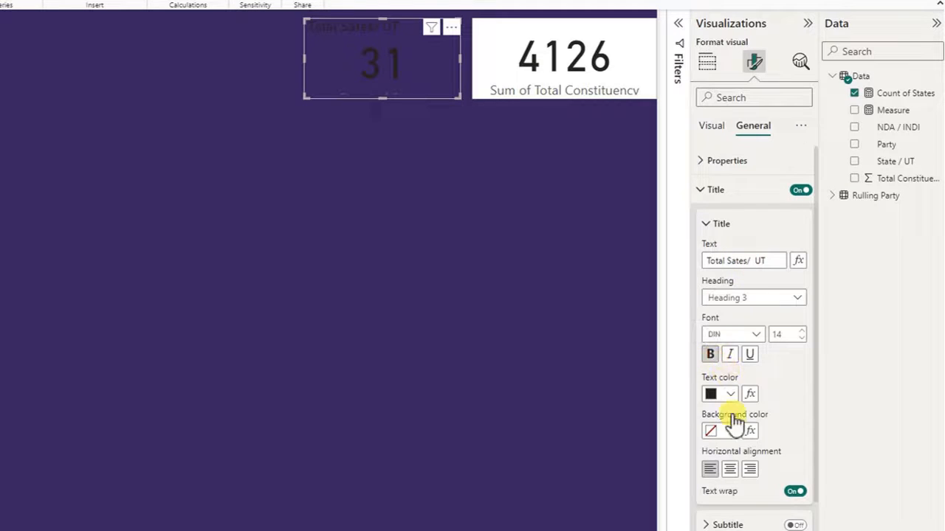
left_click(729, 395)
left_click(739, 334)
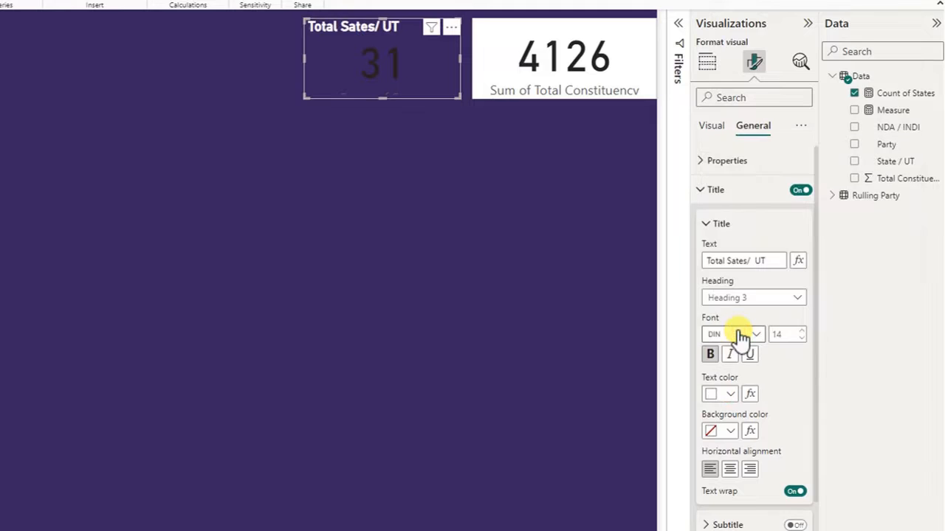
left_click(729, 469)
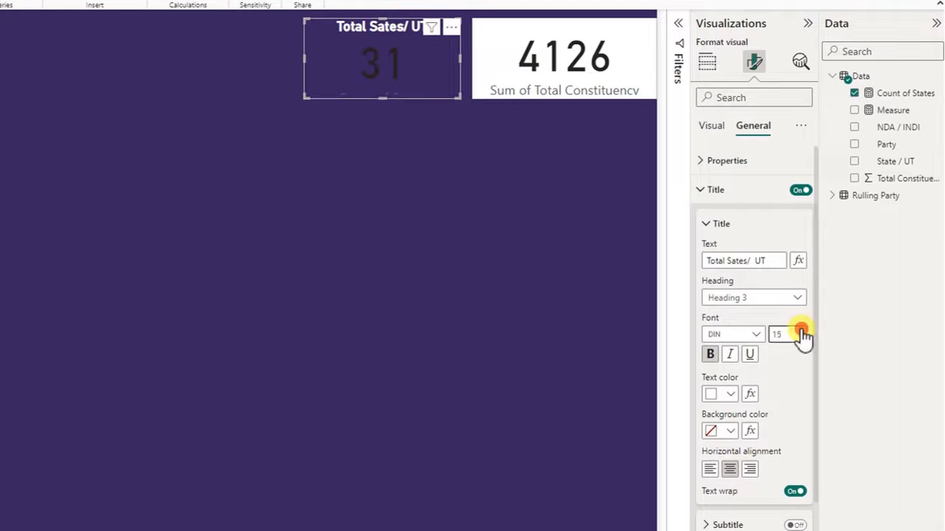
- Set the Count of States card's title font size to 17
left_click(802, 330)
left_click(801, 330)
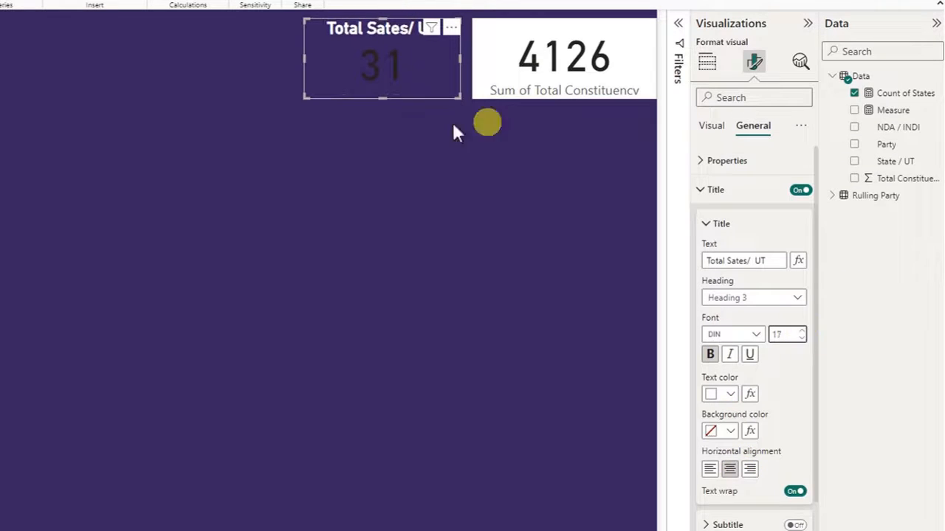
left_click(716, 192)
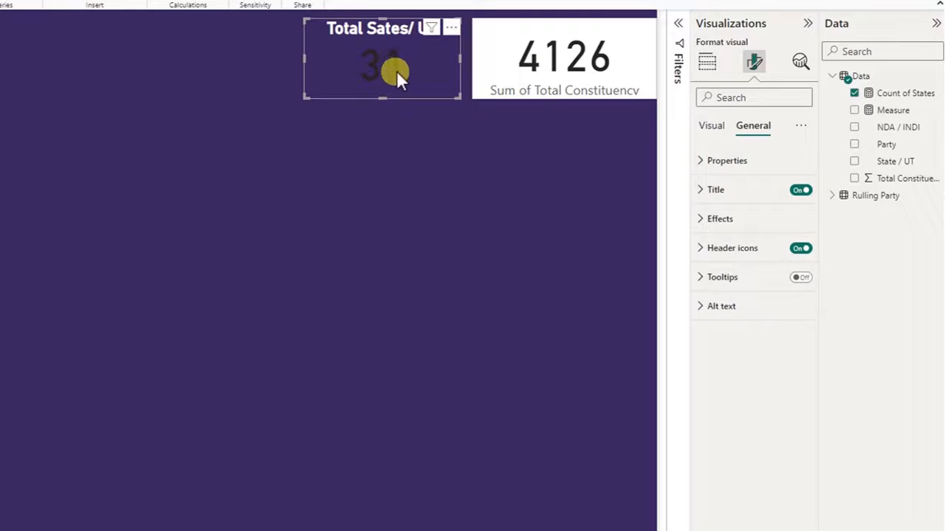
- Color the Count of States card's callout value yellow (#EBFB06) and make it bold
left_click(713, 127)
left_click(731, 162)
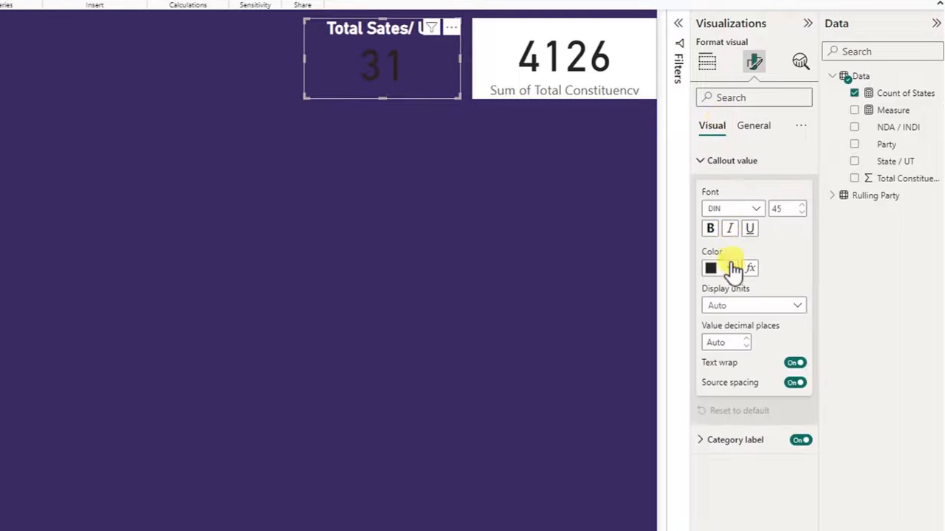
left_click(733, 269)
left_click(782, 511)
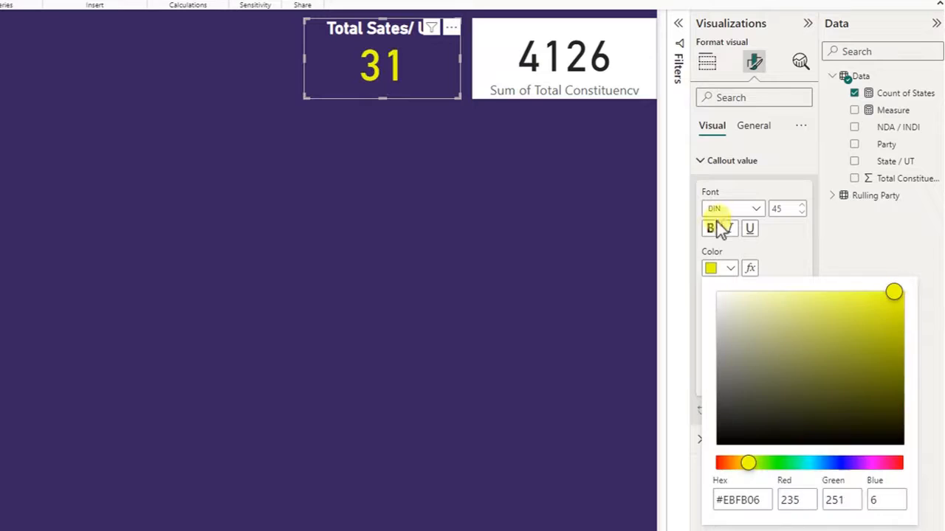
left_click(710, 228)
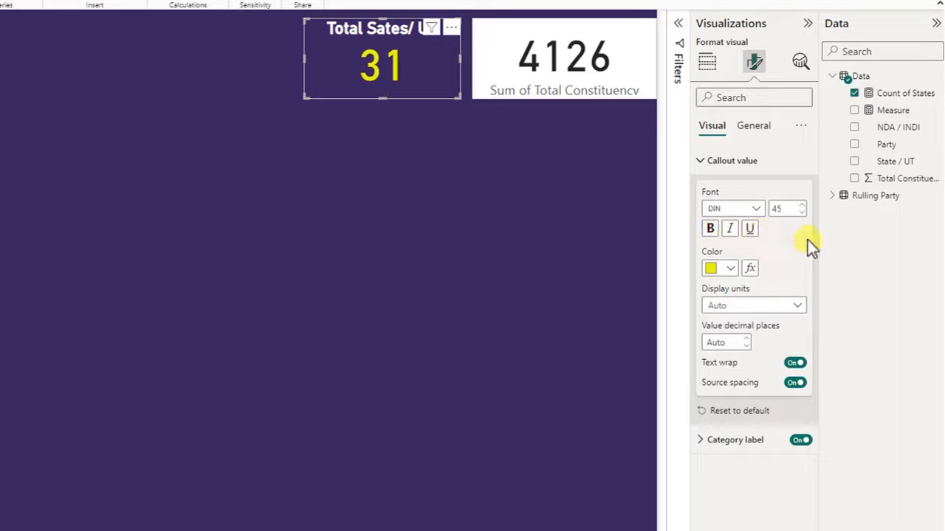
left_click(710, 228)
- Slightly reduce the Count of States card's height and underline its title
left_click(753, 126)
left_click(317, 59)
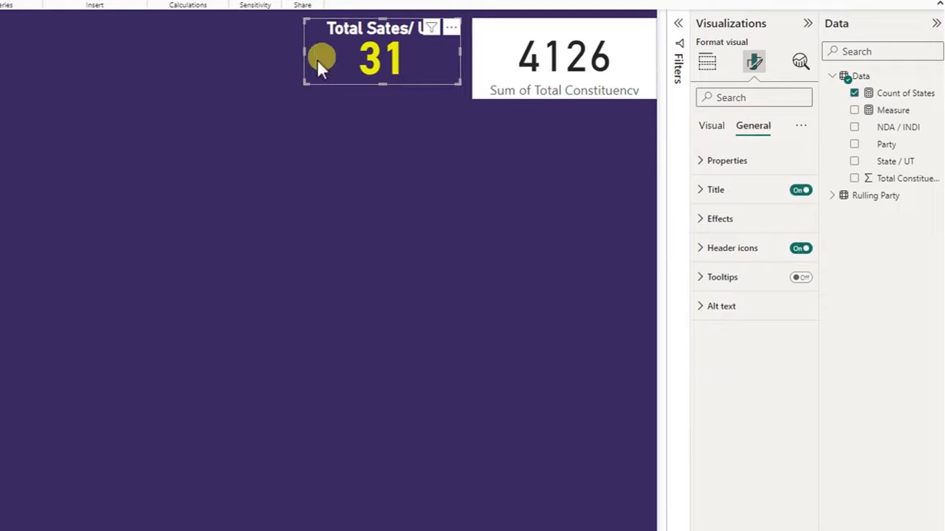
left_click(716, 192)
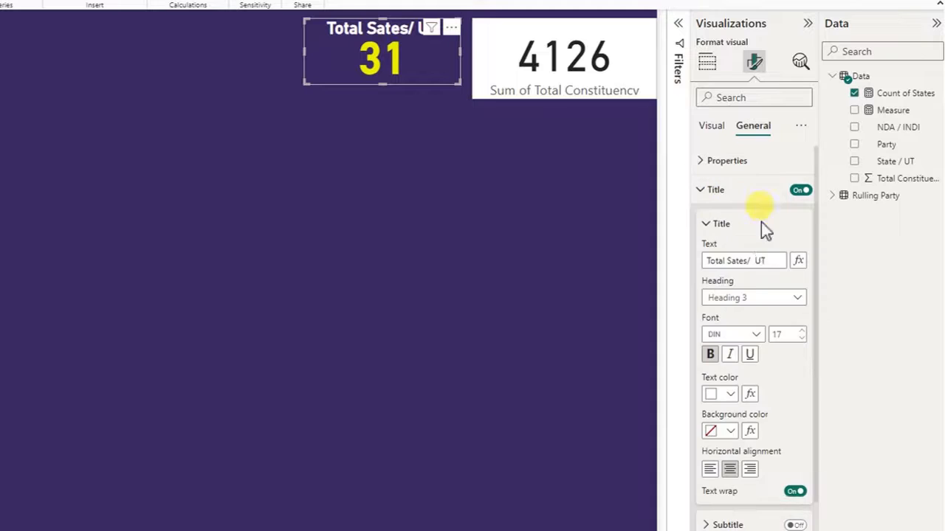
left_click(748, 355)
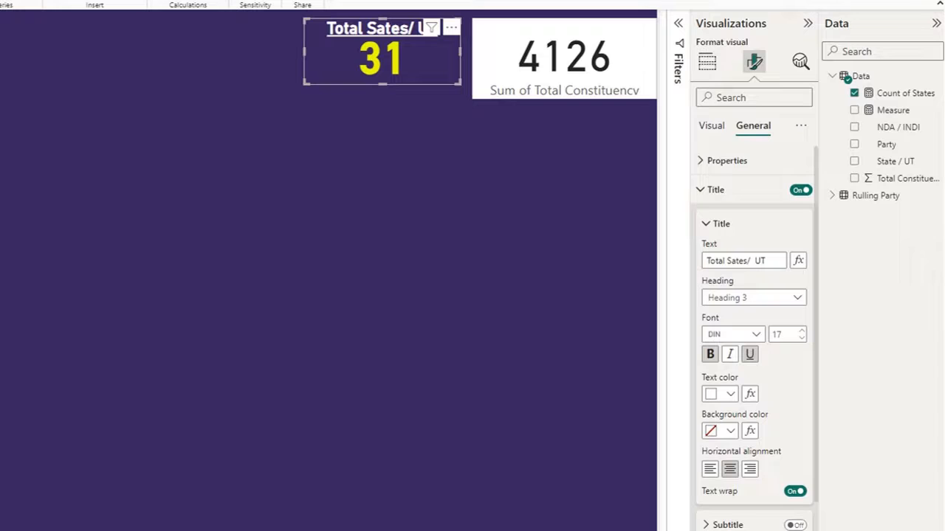
- Copy the Count of States card's formatting to the Total Constituency card and set its title text to "Total Constituency", keeping font size 17
left_click(489, 54)
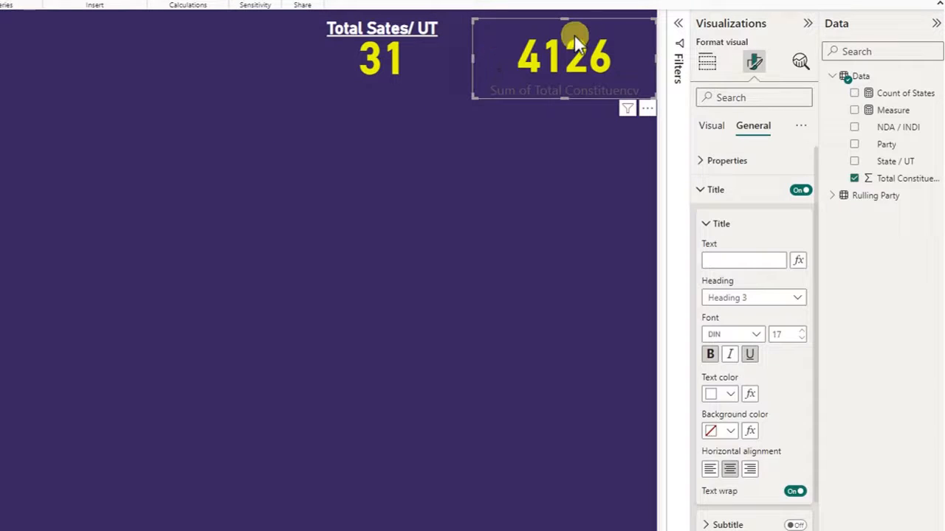
left_click(722, 257)
type("Total Con")
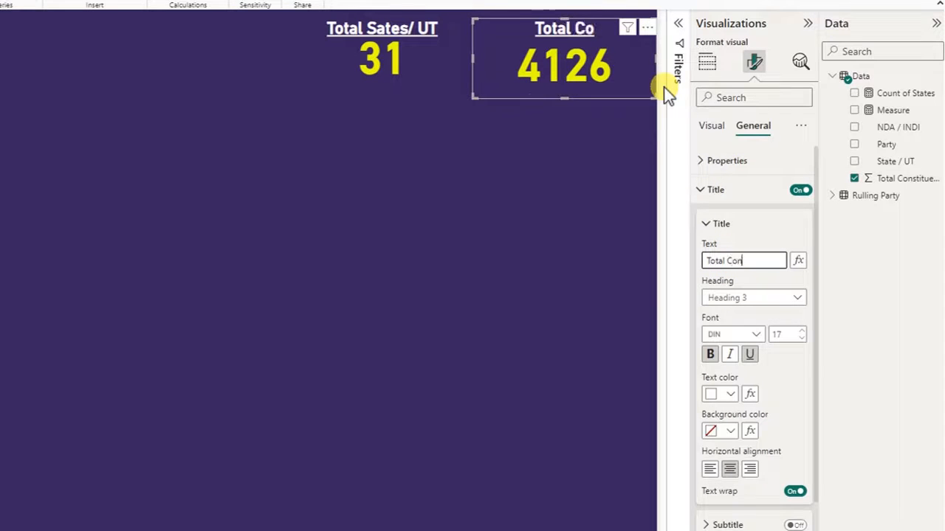
type("stituency")
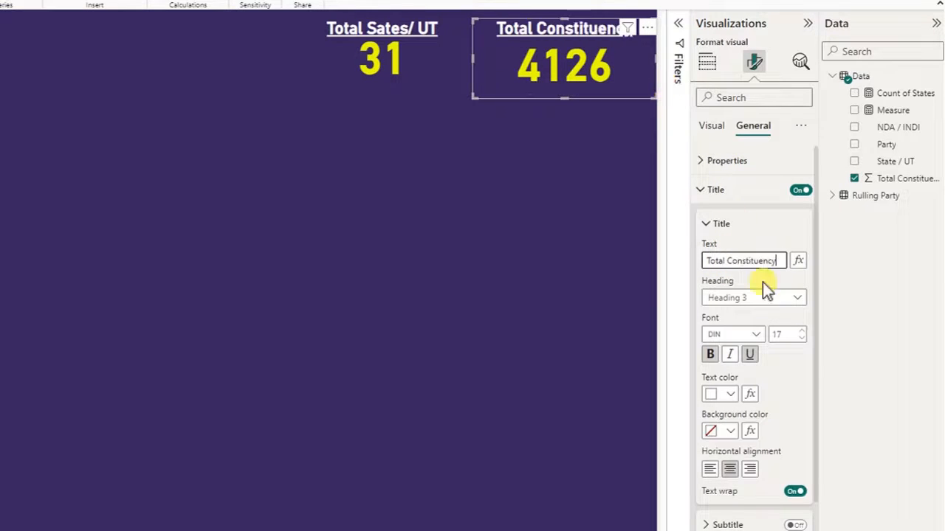
left_click(802, 339)
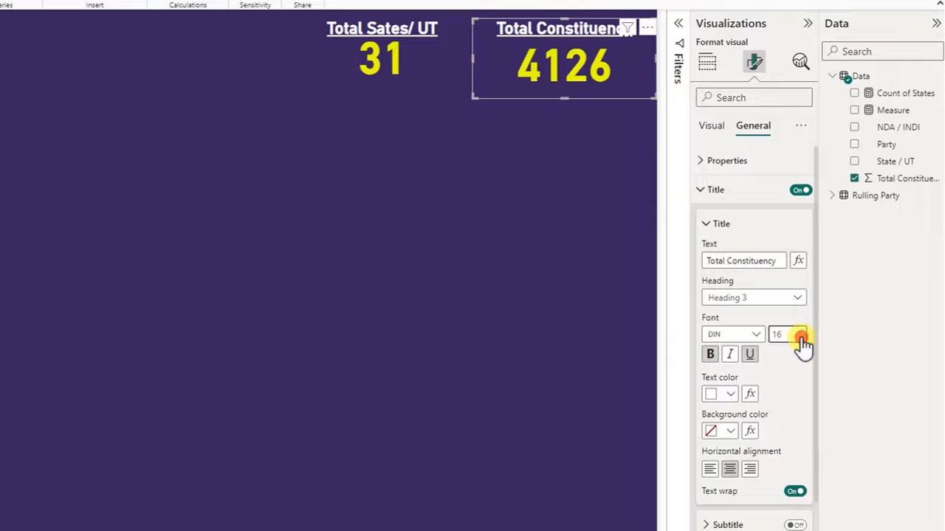
left_click(801, 332)
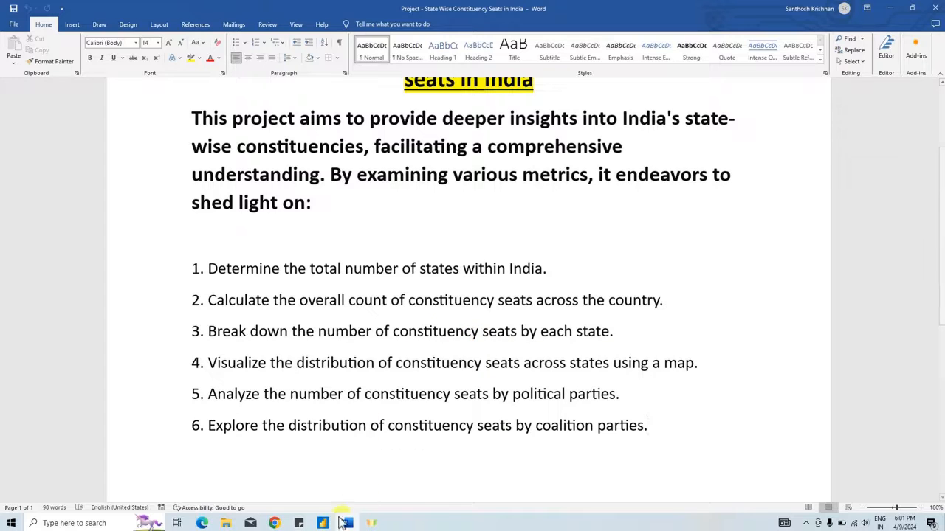
- Switch from the Word brief to Power BI, insert a clustered column chart, and place it enlarged below the two cards
mouse_move(325, 522)
left_click(409, 439)
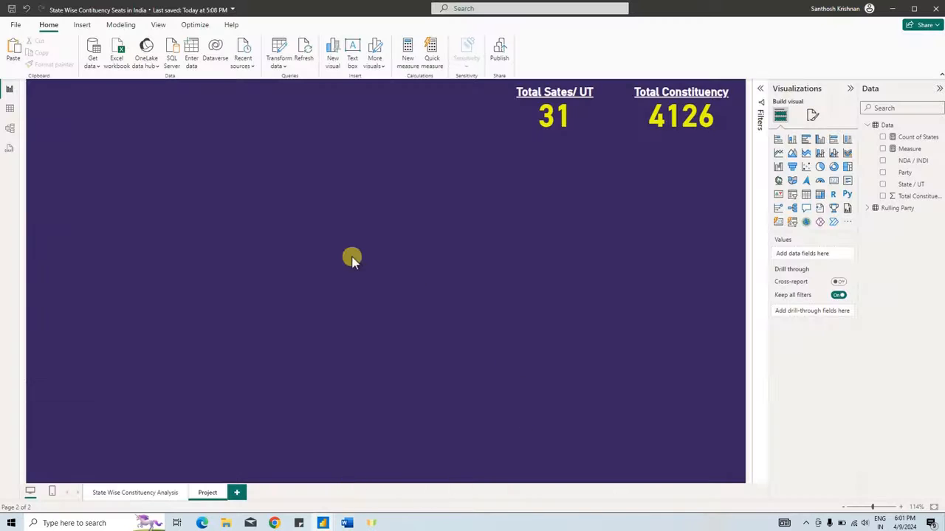
left_click(825, 142)
left_click_drag(218, 236, 464, 186)
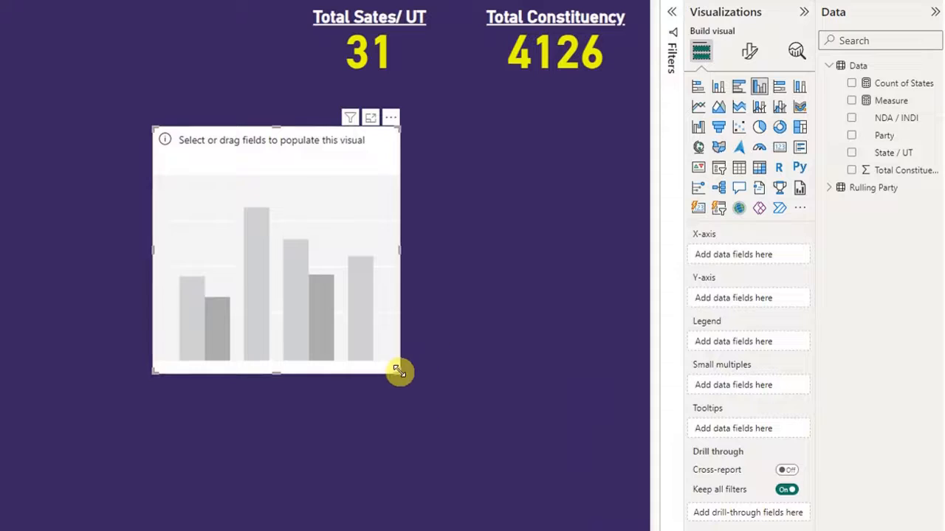
left_click_drag(398, 371, 605, 390)
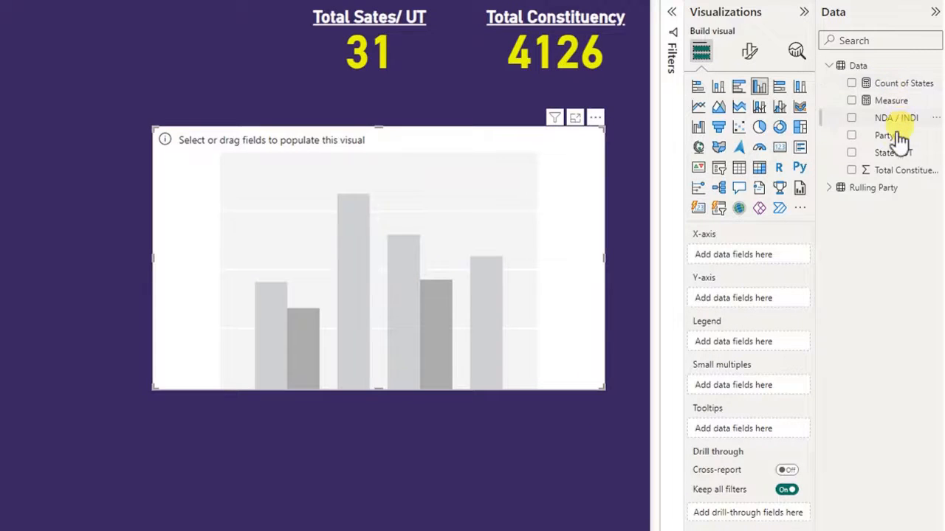
- Plot Total Constituency on the Y-axis by State / UT on the X-axis, and turn on the column chart's data labels
left_click_drag(893, 160, 390, 211)
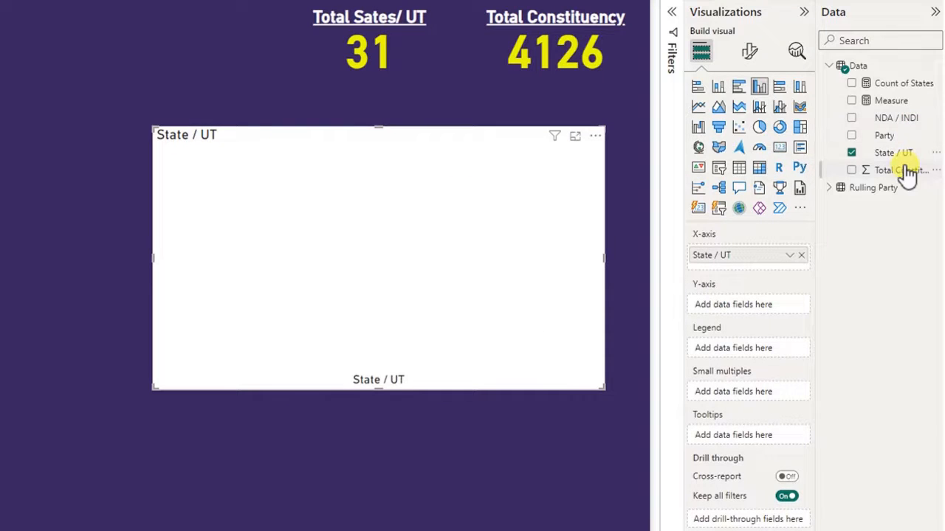
left_click_drag(907, 172, 744, 305)
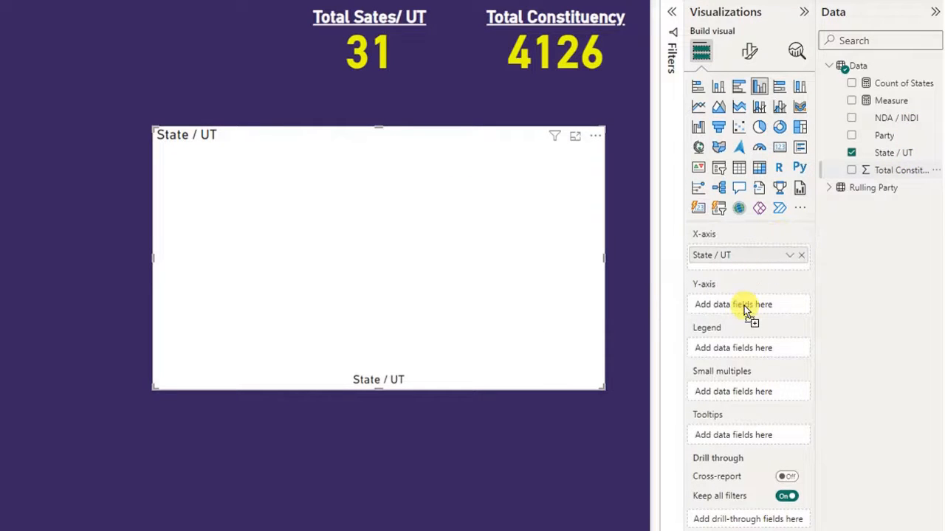
left_click(750, 50)
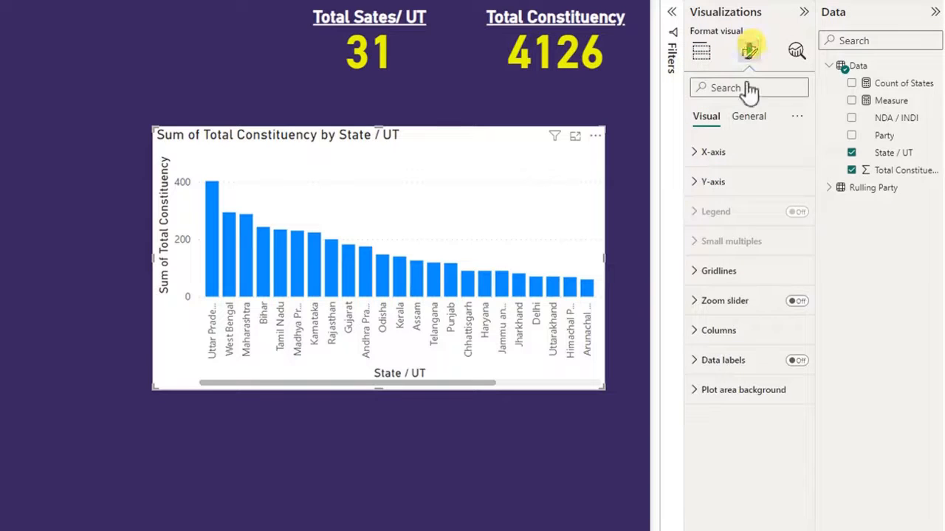
left_click(797, 361)
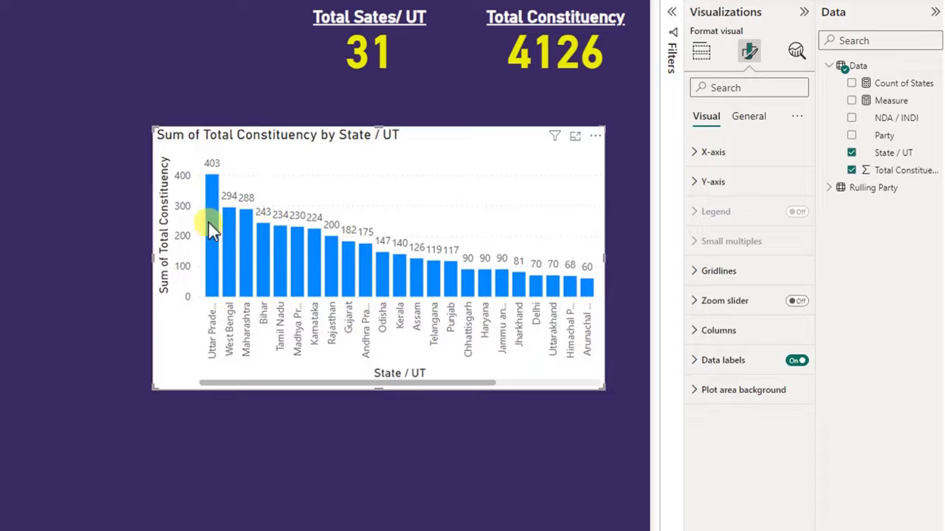
mouse_move(298, 279)
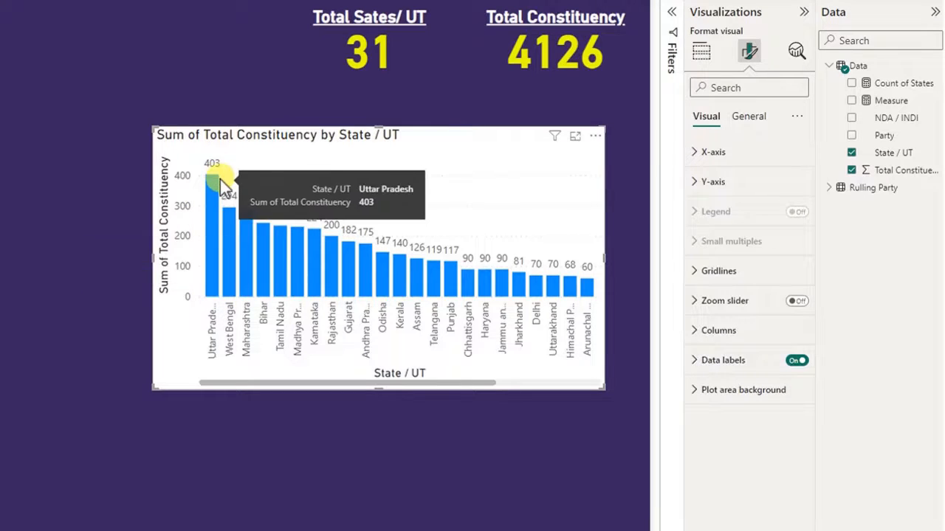
- Set the column chart's data labels to Vertical orientation and Outside end position
left_click(713, 373)
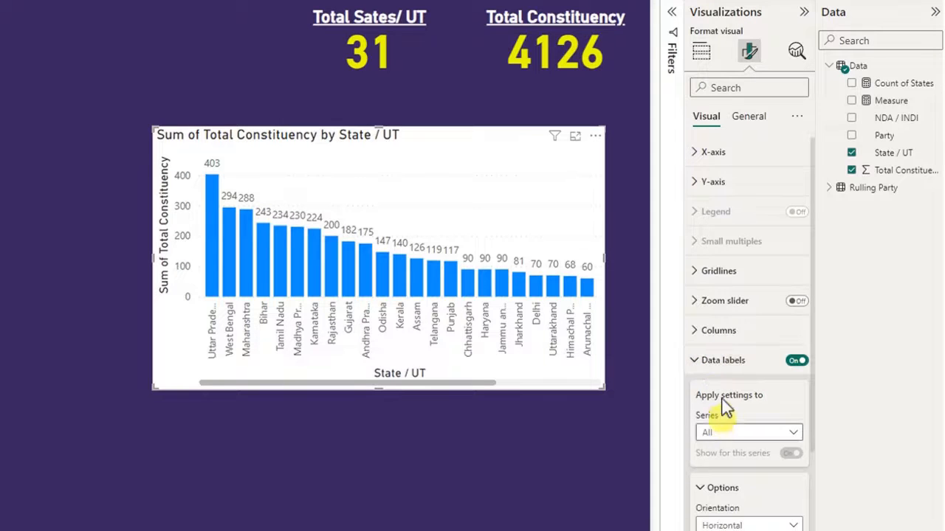
scroll(738, 406, "down", 3)
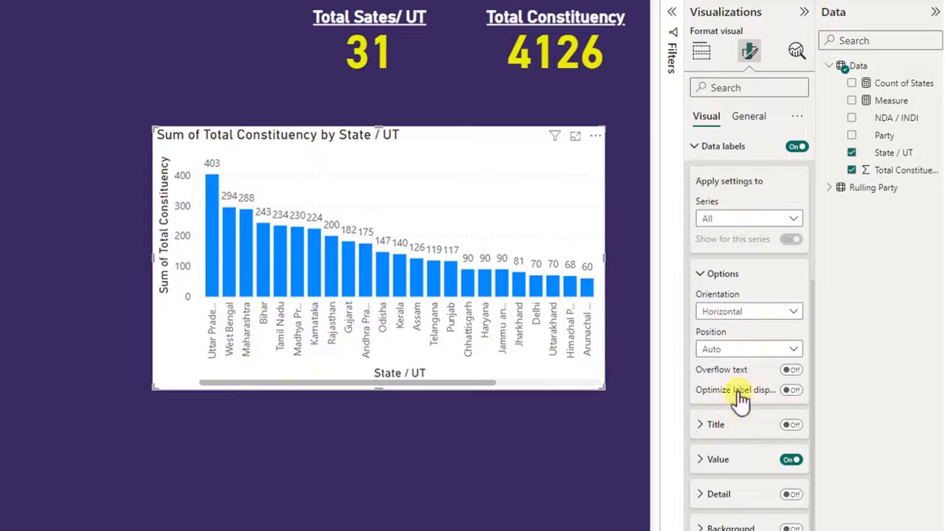
left_click(736, 317)
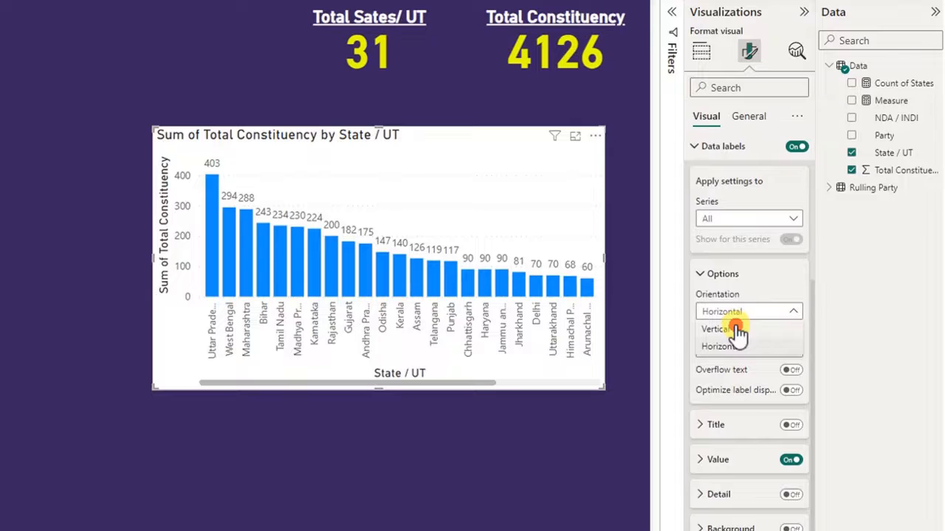
left_click(737, 329)
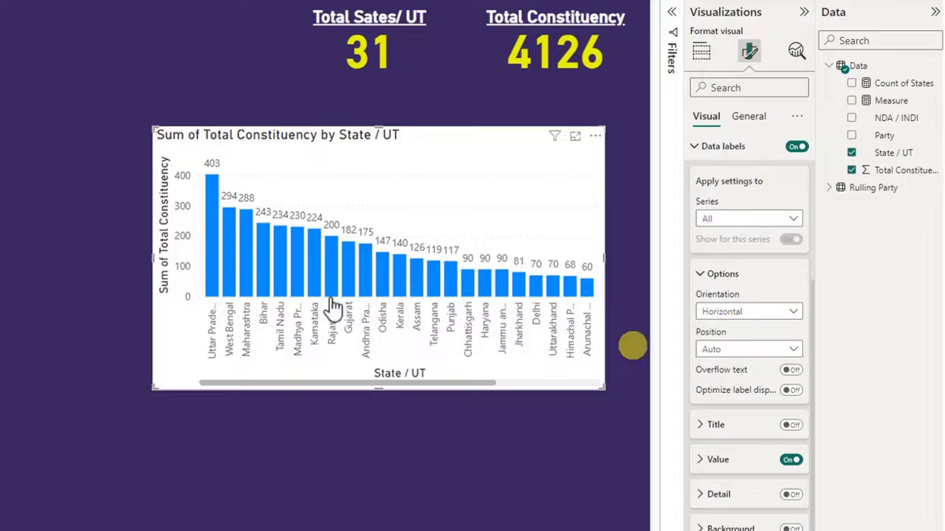
left_click(733, 350)
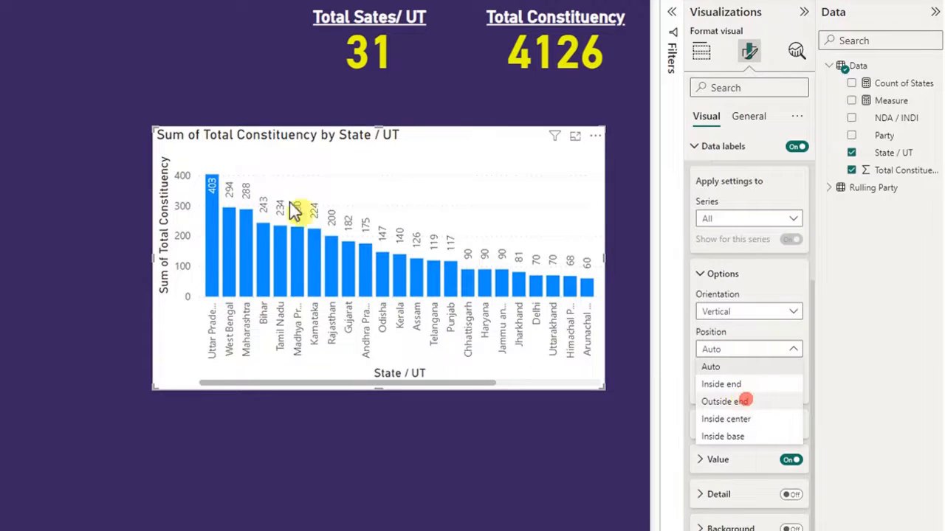
left_click(745, 402)
- Make the column chart's data label values bold and yellow
left_click(718, 441)
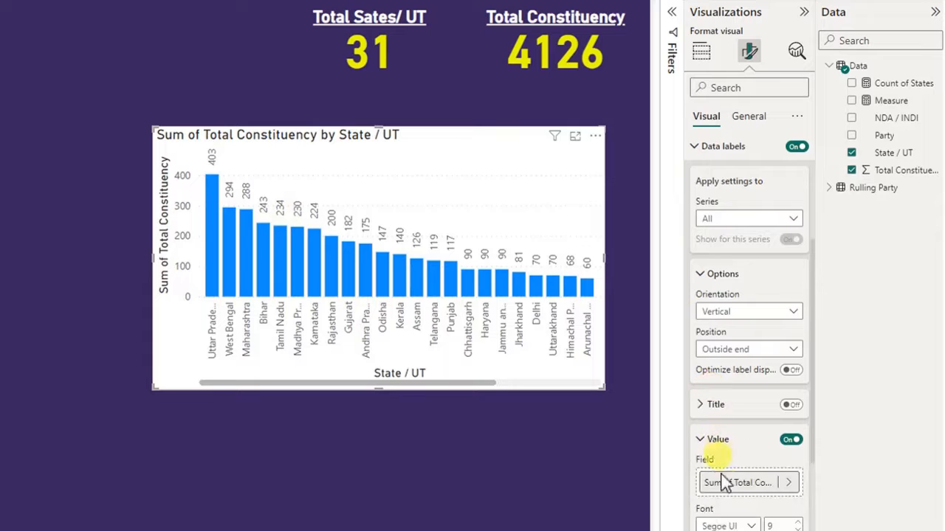
scroll(727, 487, "down", 2)
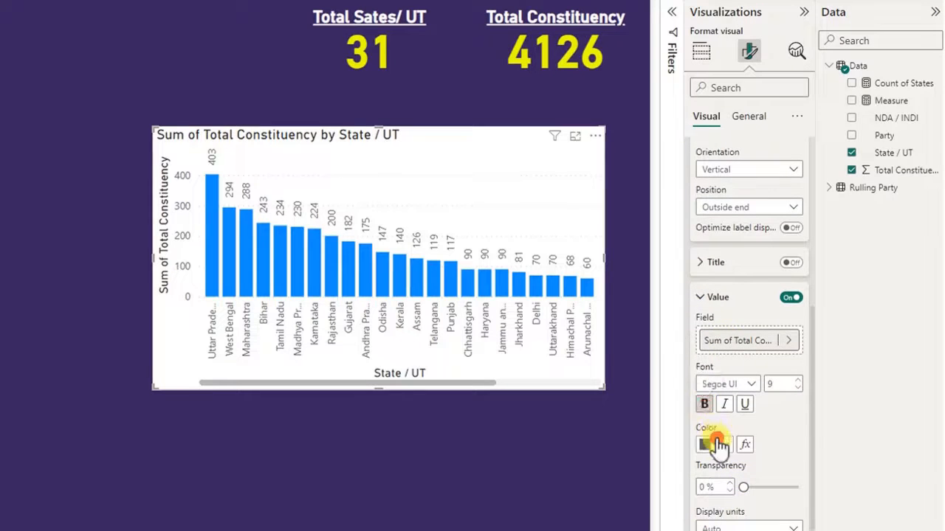
left_click(719, 444)
left_click(691, 384)
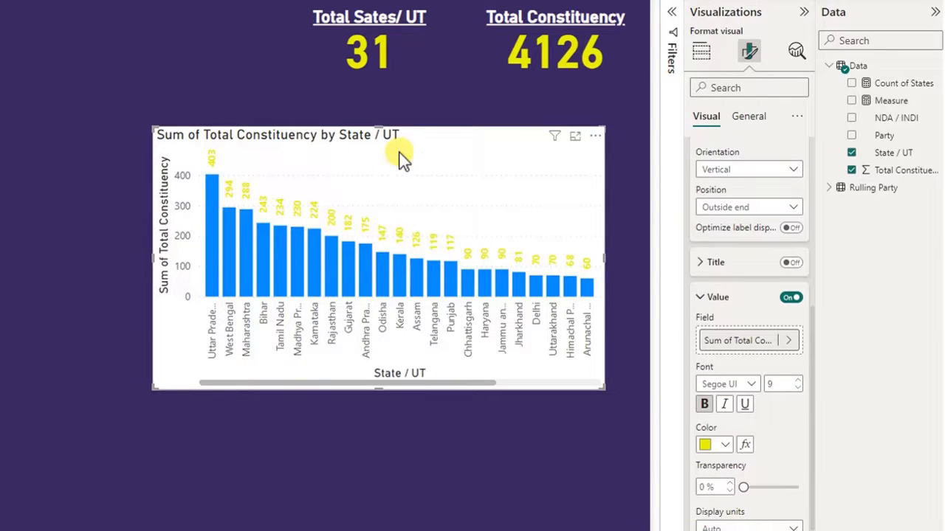
- Set the column chart's background transparency to 100%
left_click(748, 116)
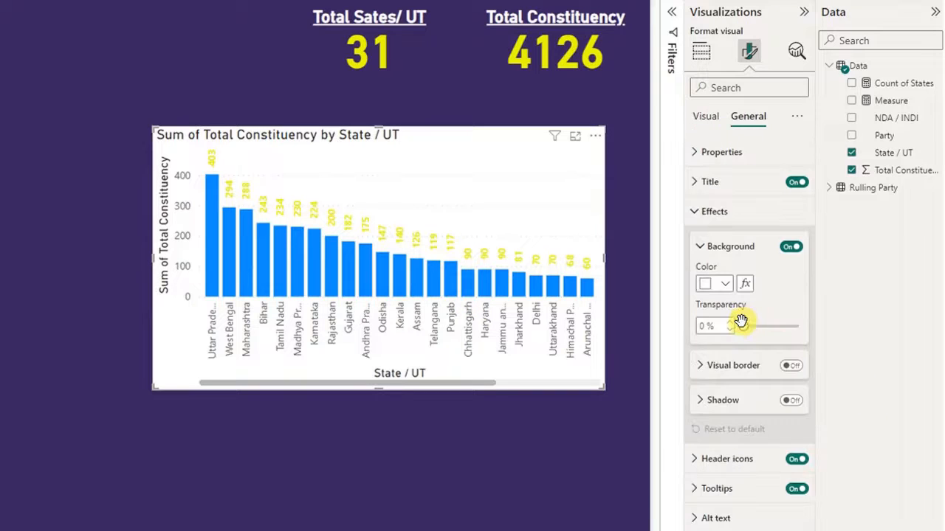
left_click_drag(739, 325, 798, 329)
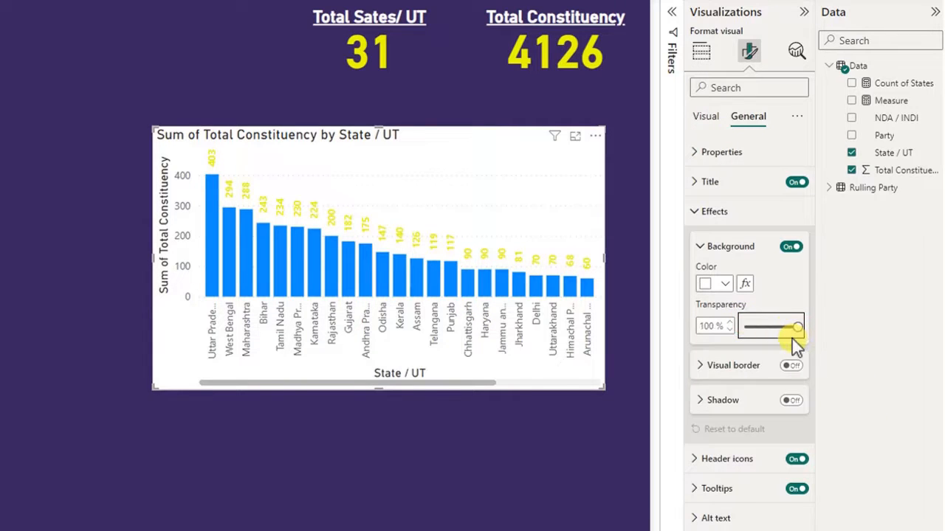
left_click(701, 246)
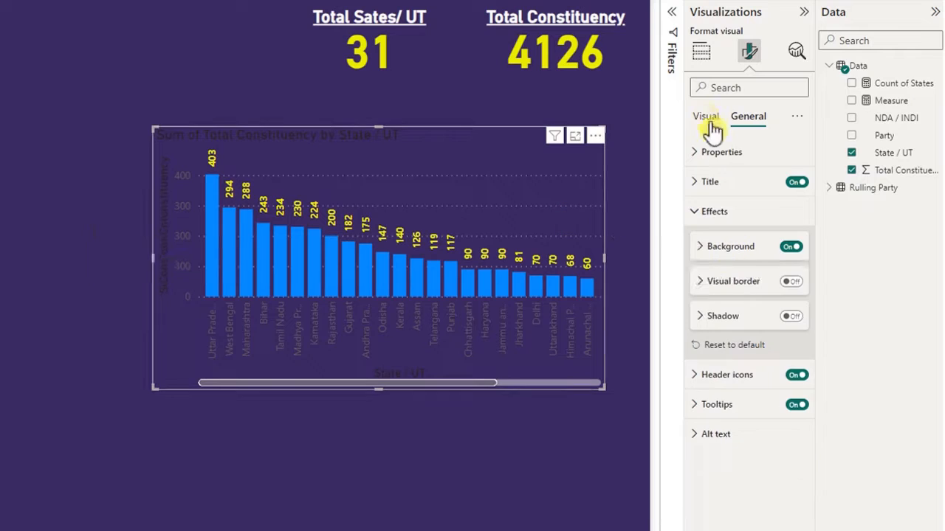
- Make the column chart's X-axis values bold and white, and set their maximum height to 47%
left_click(705, 116)
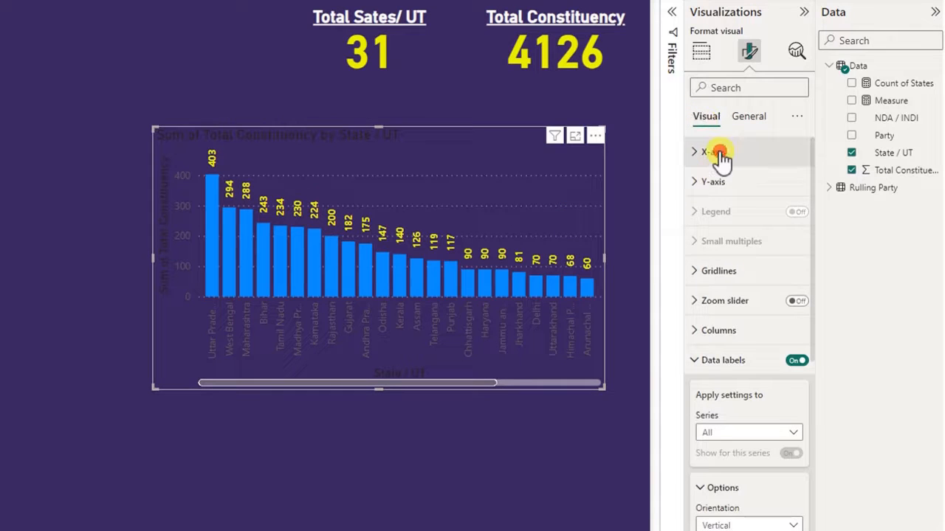
left_click(716, 153)
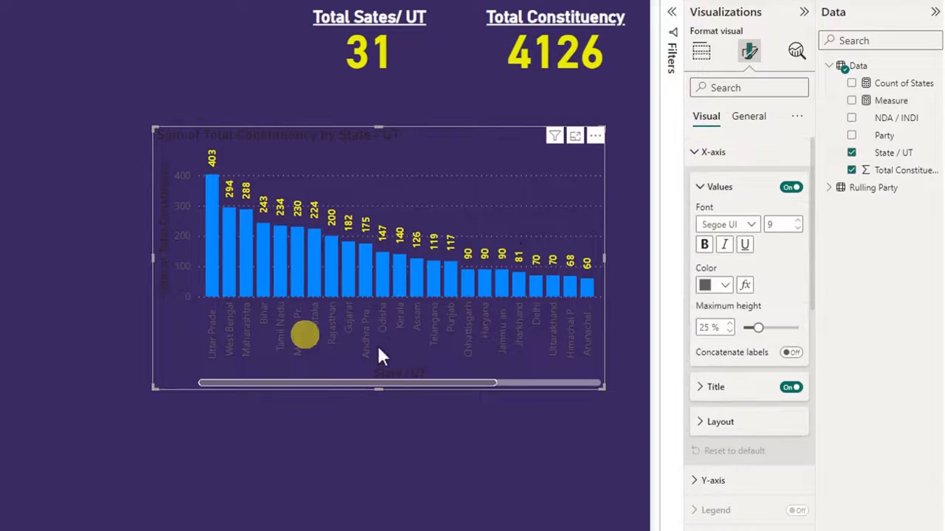
left_click(705, 245)
left_click(714, 285)
left_click(713, 332)
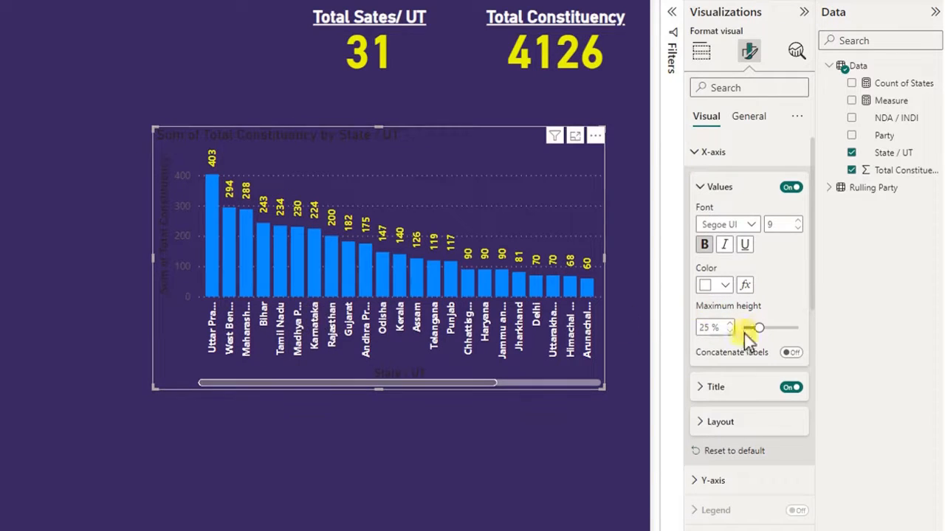
left_click_drag(759, 328, 791, 331)
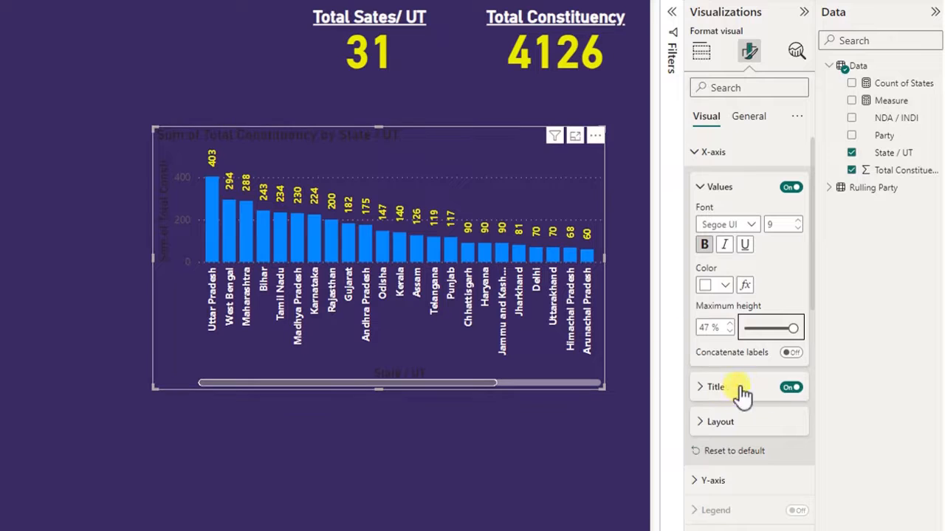
- Hide the column chart's X-axis and Y-axis titles, and make its Y-axis values bold and white
left_click(790, 387)
left_click(711, 152)
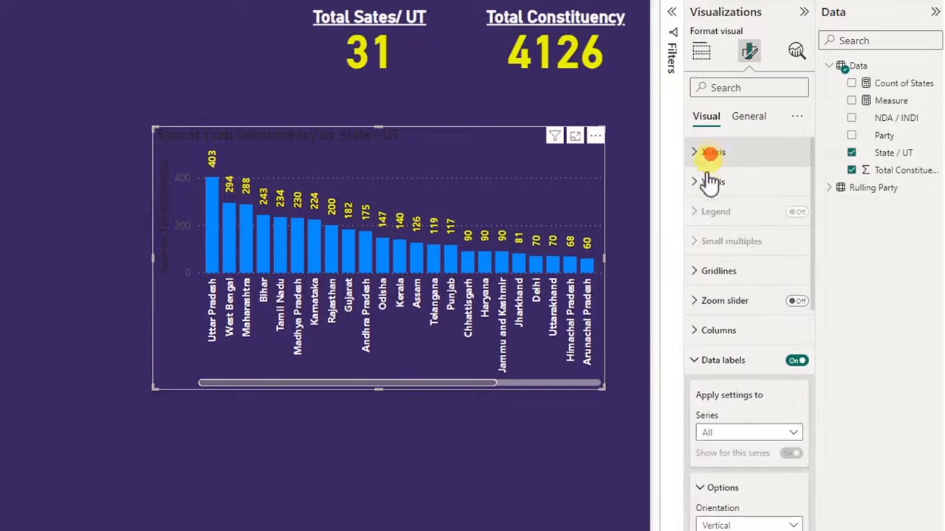
left_click(710, 181)
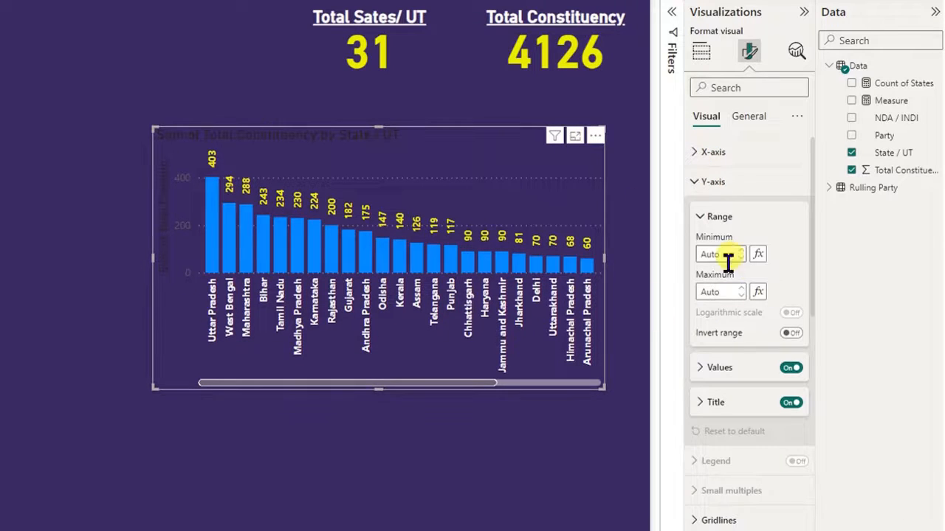
left_click(760, 367)
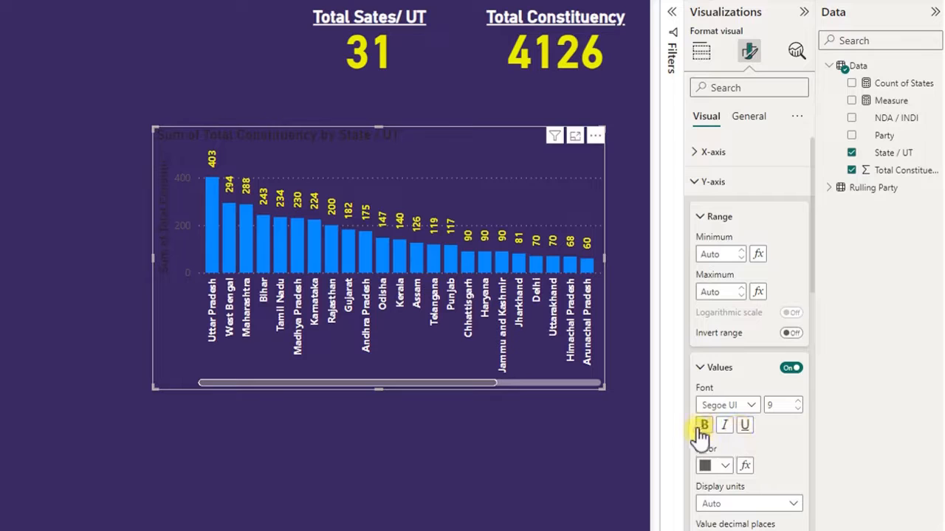
left_click(714, 466)
left_click(712, 404)
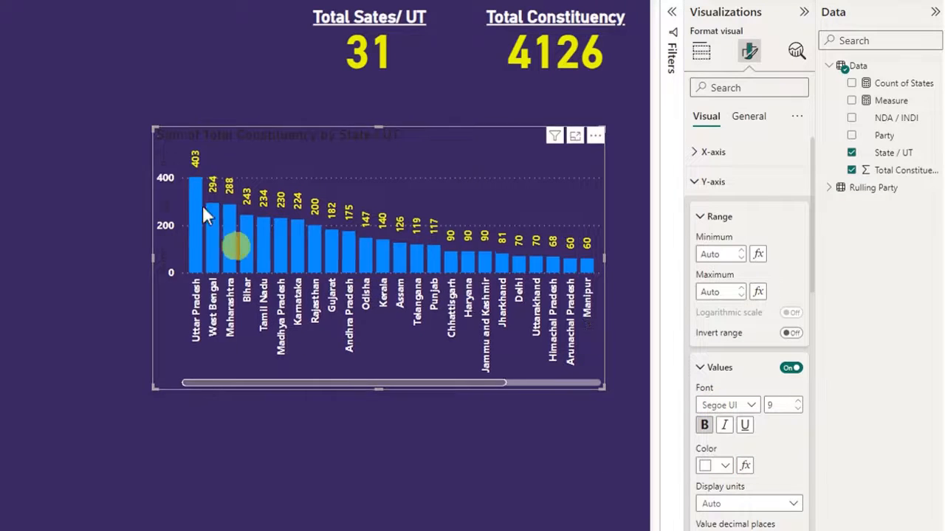
left_click(710, 182)
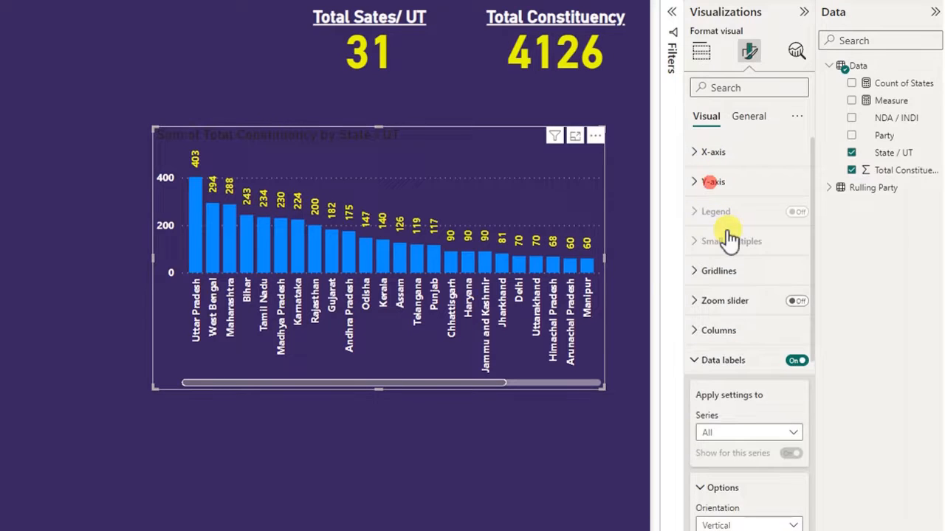
- Turn off the column chart's horizontal gridlines
left_click(719, 270)
left_click(790, 307)
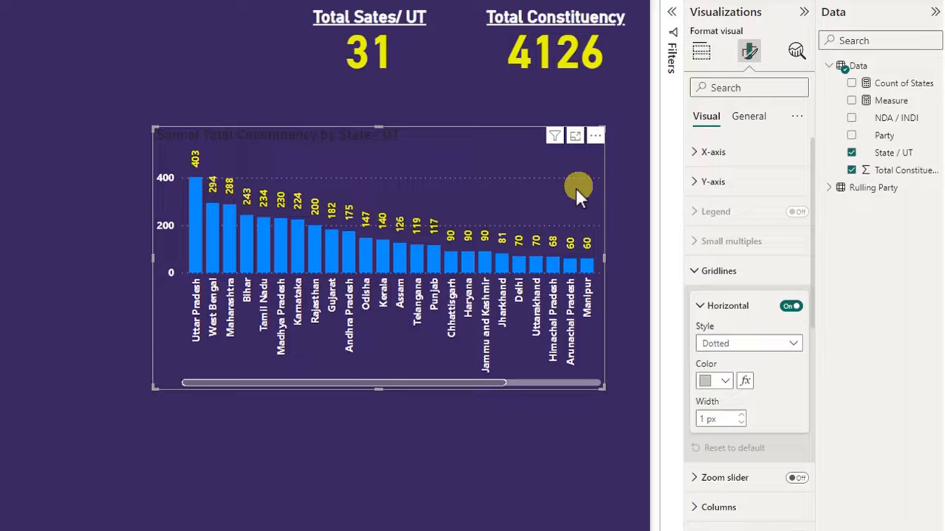
left_click(790, 306)
left_click(417, 121)
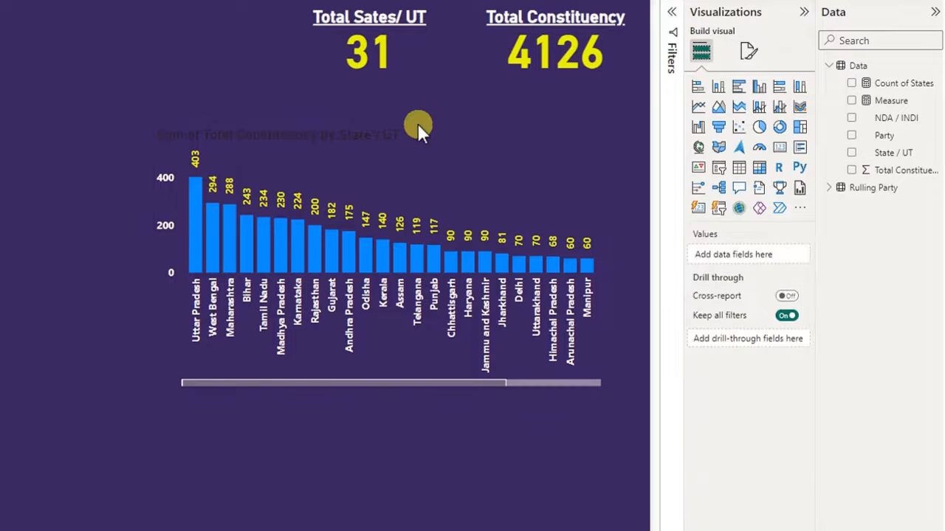
- Shorten the column chart's title to "Total Constituency by State / UT"
left_click(409, 196)
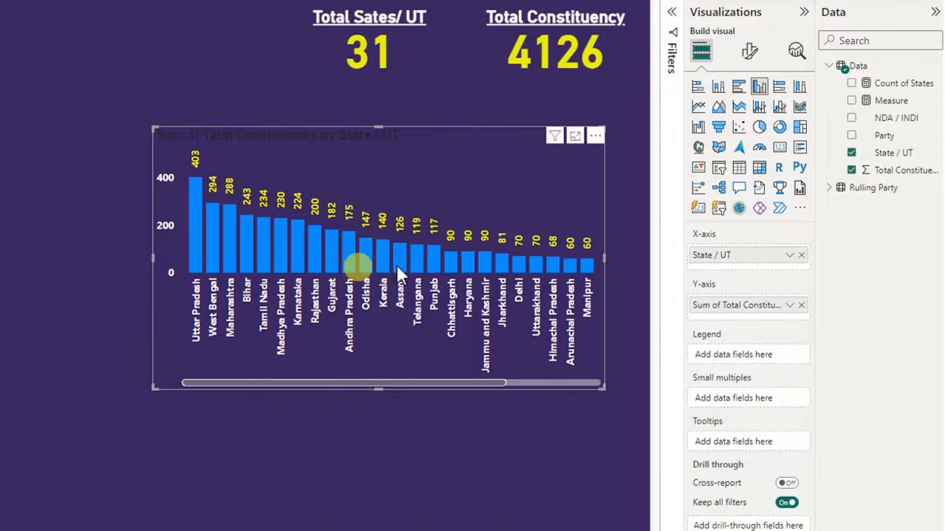
left_click(749, 52)
left_click(748, 116)
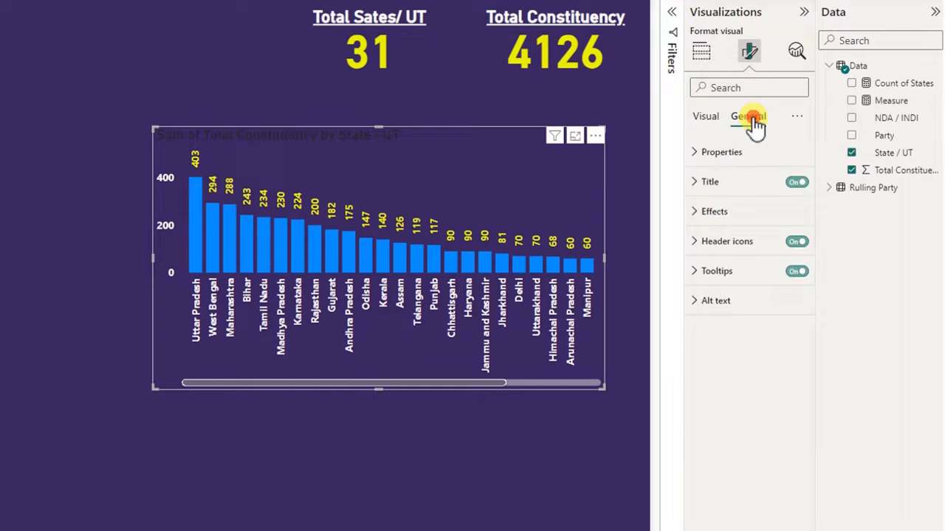
left_click(731, 183)
left_click_drag(731, 254, 691, 254)
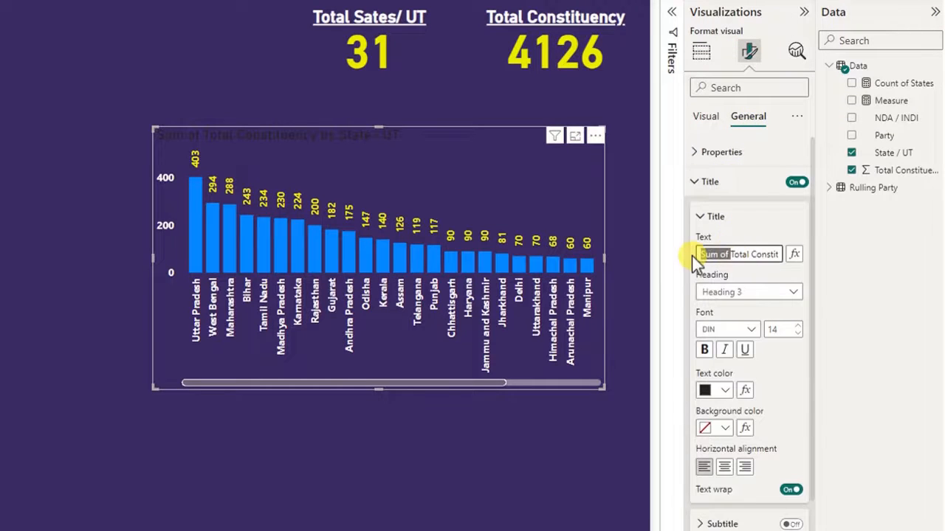
key("BackSpace")
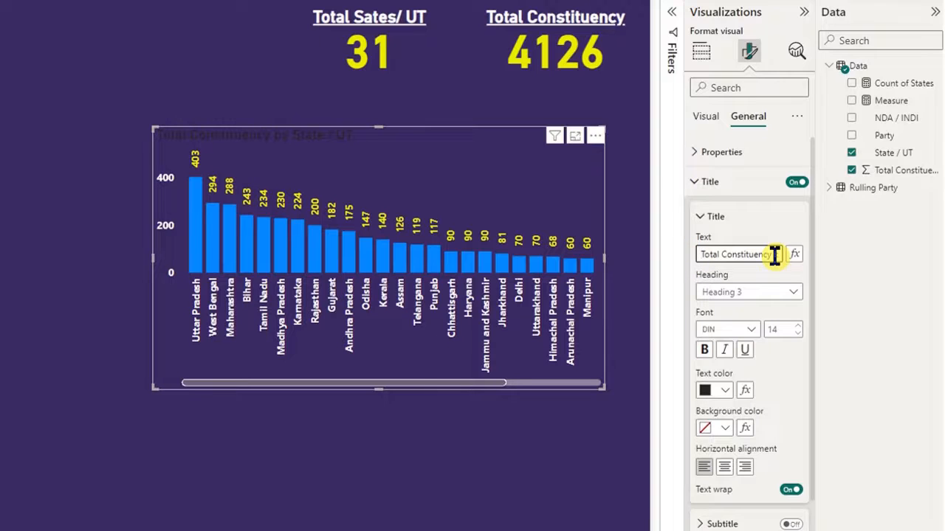
- Format the column chart's title as bold, white and centred, with font size 18
left_click(705, 349)
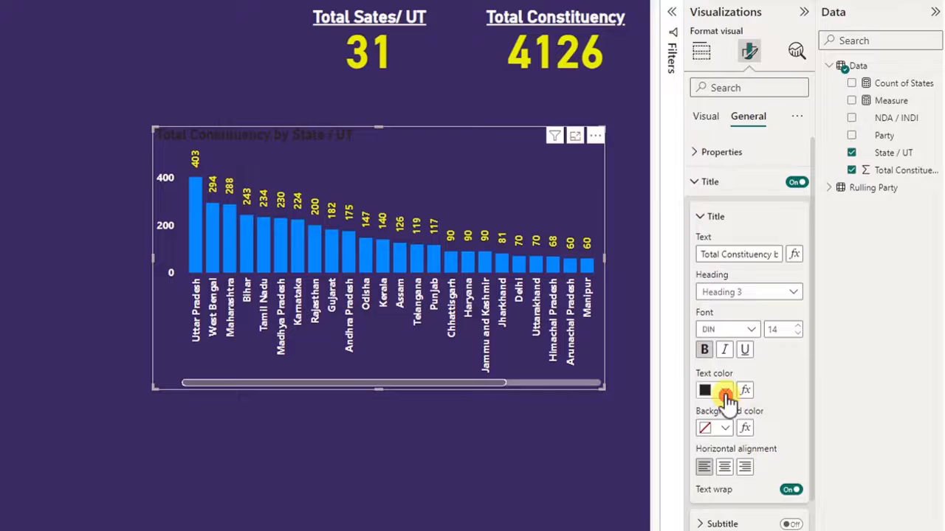
left_click(725, 395)
left_click(712, 327)
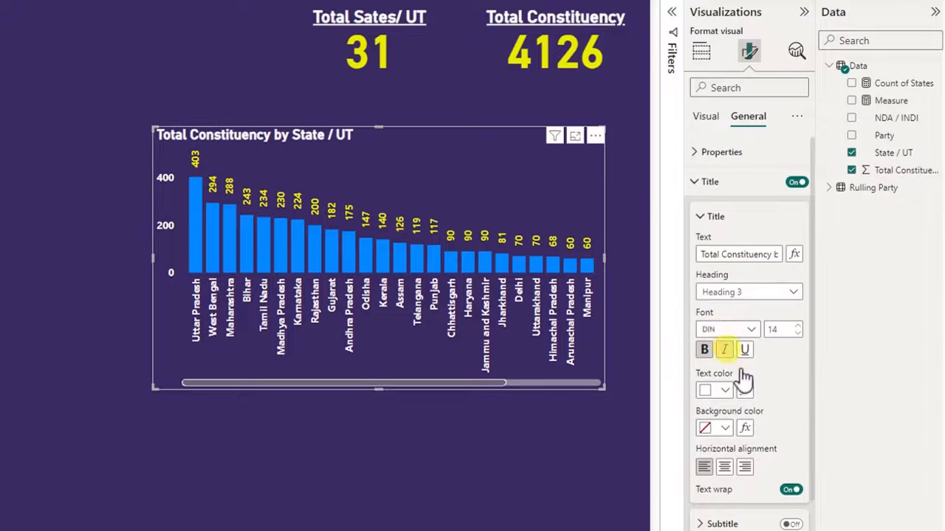
left_click(724, 467)
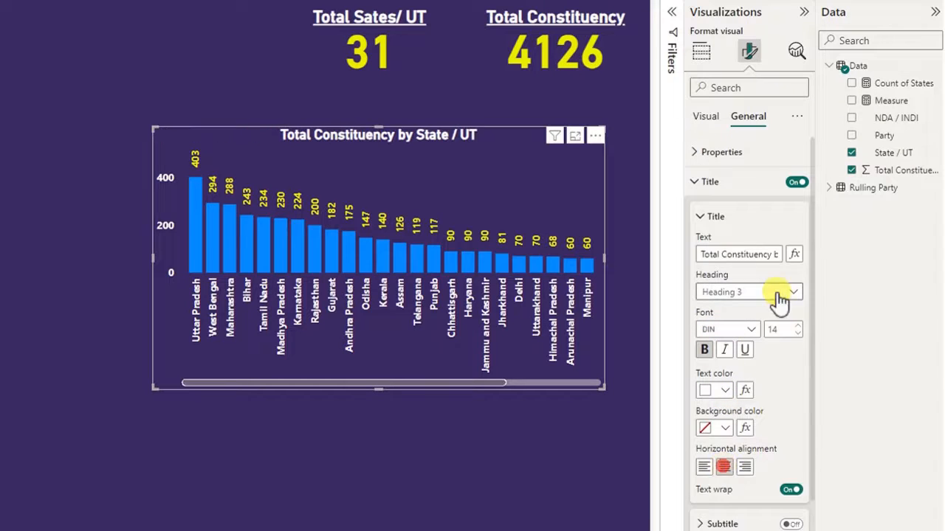
left_click(797, 325)
left_click(797, 325)
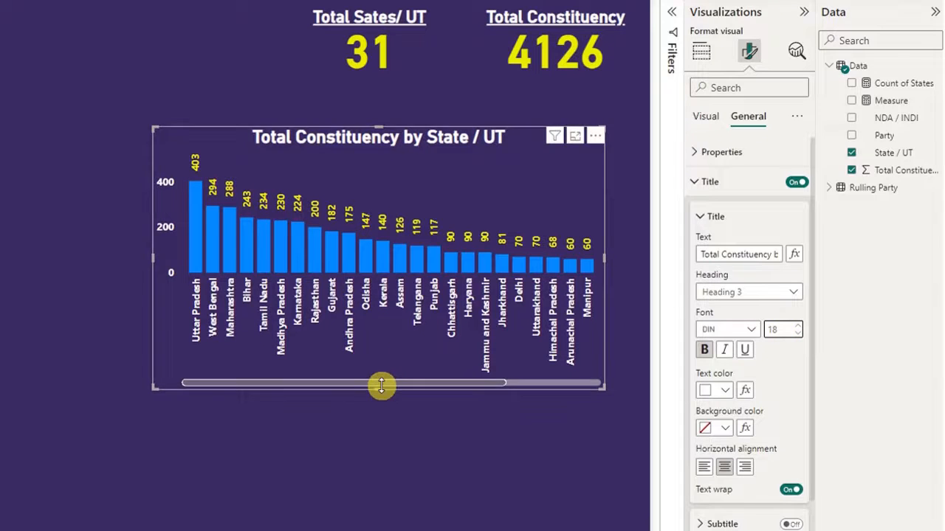
- Reduce the column chart's height, scroll through its states, and move it to the left part of the report page
left_click_drag(379, 384, 384, 341)
left_click(705, 117)
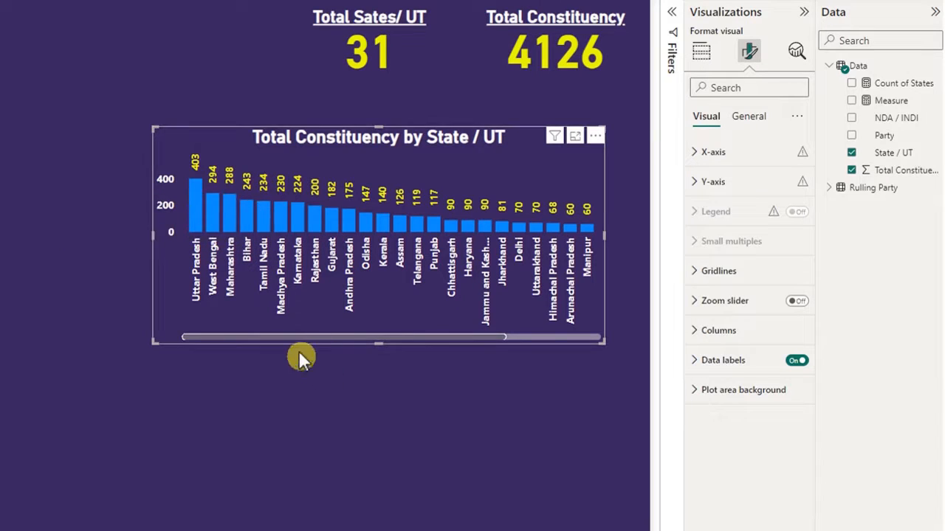
left_click_drag(284, 334, 431, 330)
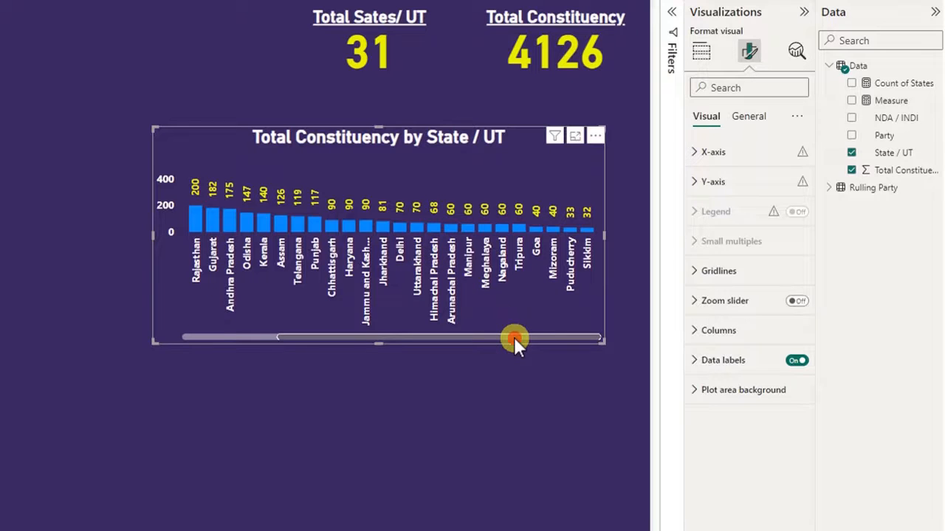
left_click_drag(513, 337, 407, 336)
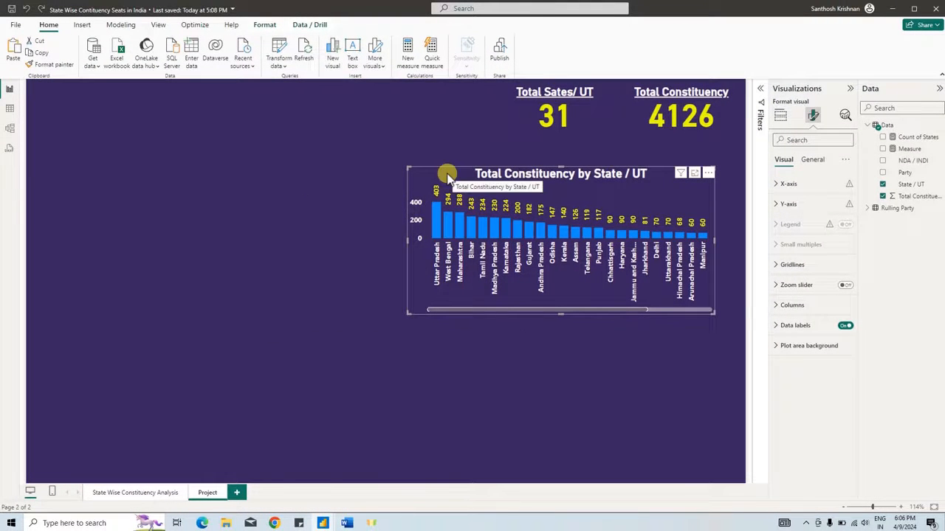
left_click_drag(446, 177, 168, 147)
- Consult the project brief in Word, and add a slightly widened map visual below the total cards on the Power BI page
left_click(346, 522)
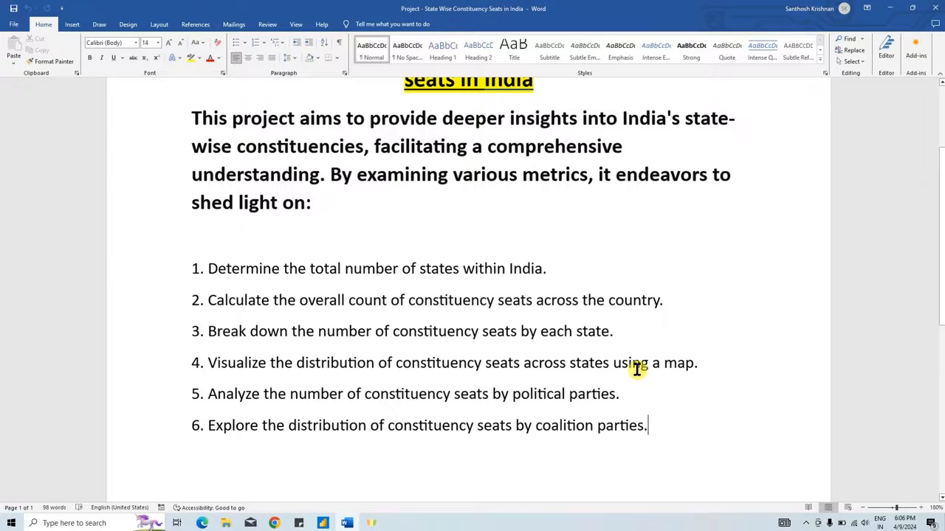
key("alt+Tab")
left_click(443, 288)
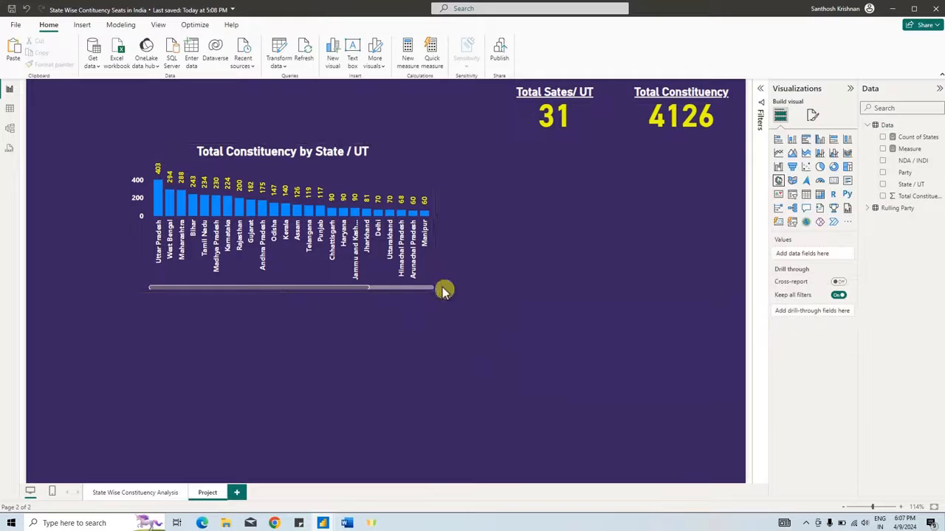
left_click(780, 182)
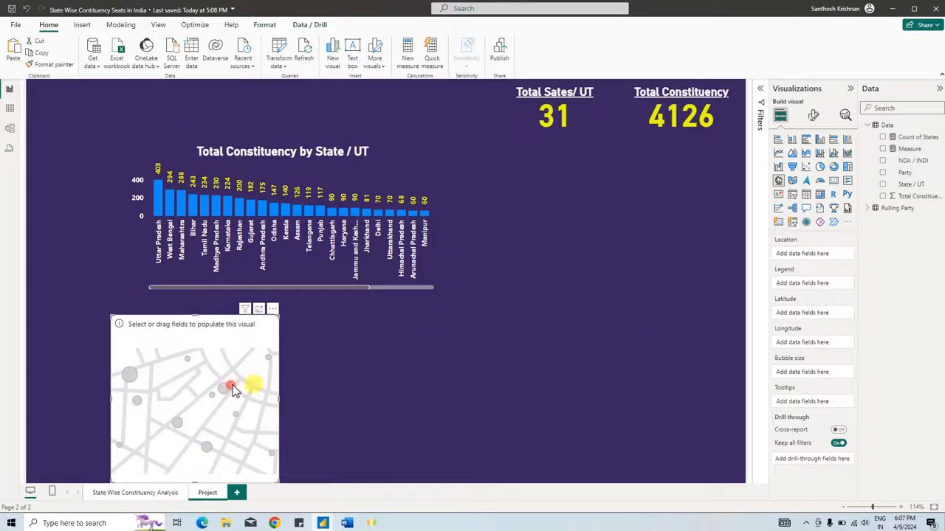
left_click_drag(238, 372, 603, 213)
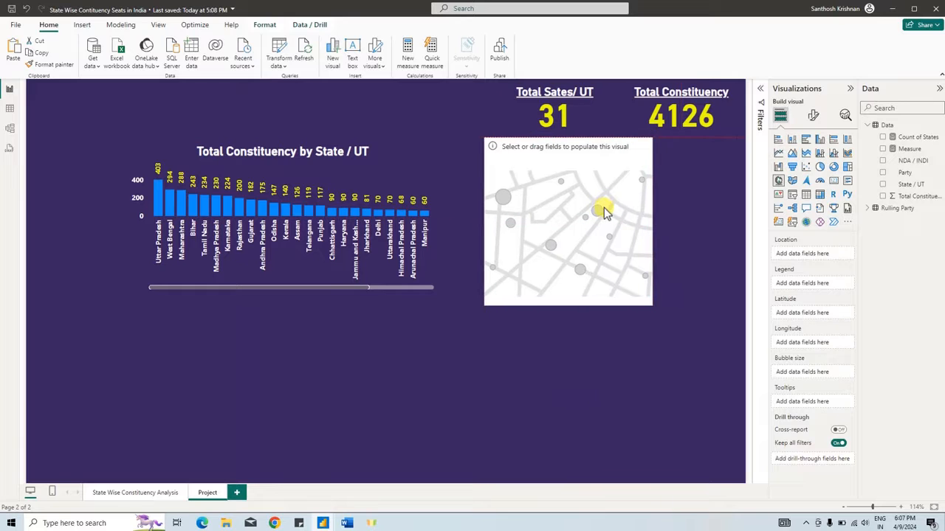
left_click_drag(649, 303, 687, 291)
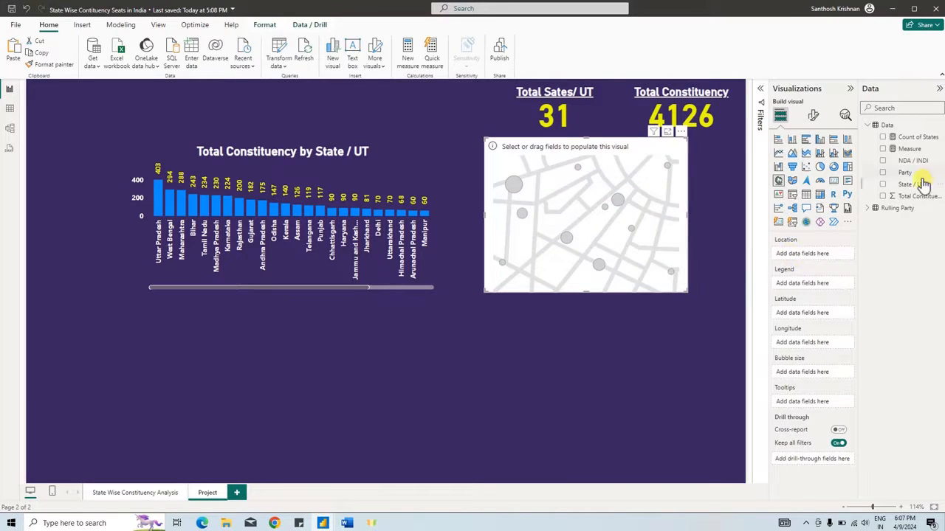
- Assign State / UT as the map's location and Total Constituency as its bubble size, and inspect the bubbles in focus mode
left_click_drag(913, 186, 824, 378)
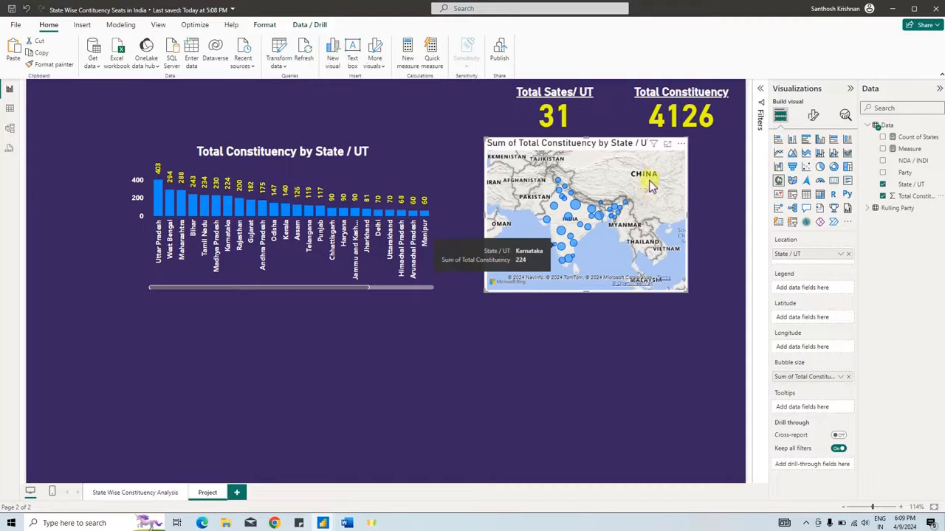
left_click(667, 144)
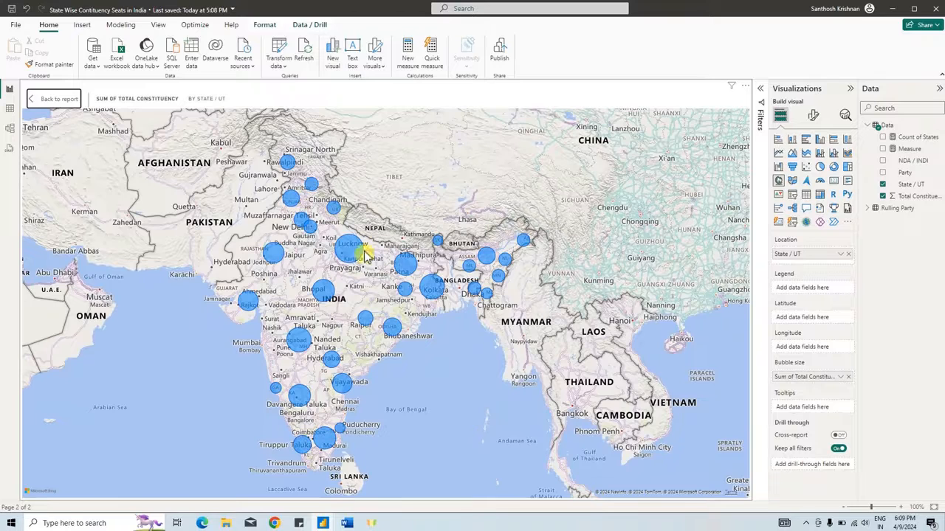
mouse_move(347, 251)
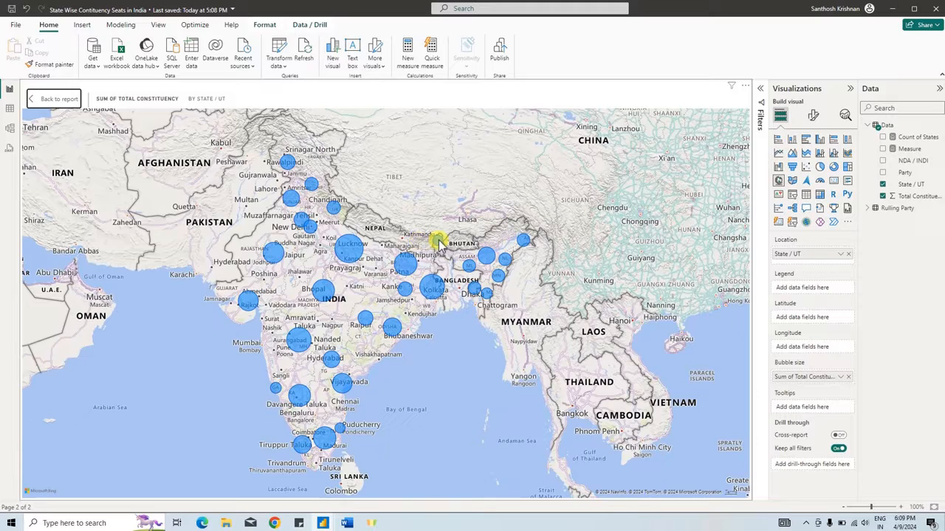
mouse_move(440, 243)
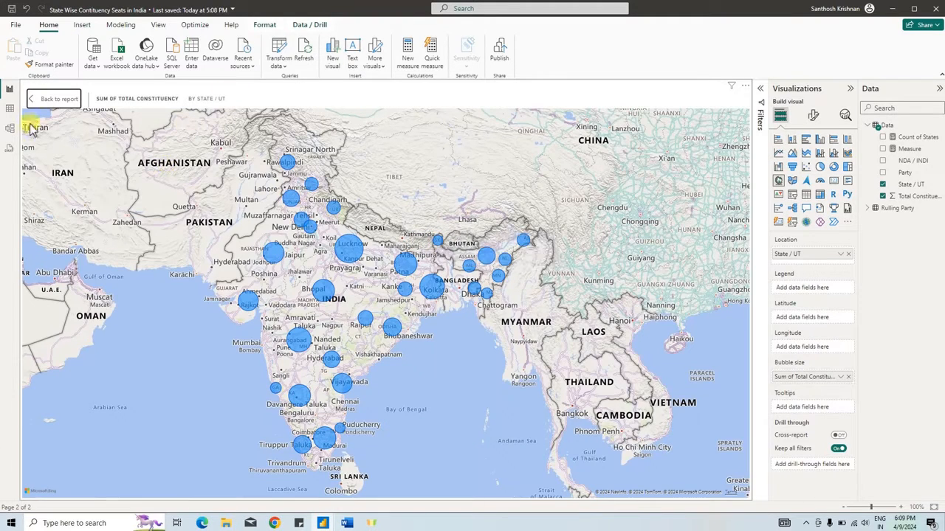
left_click(46, 106)
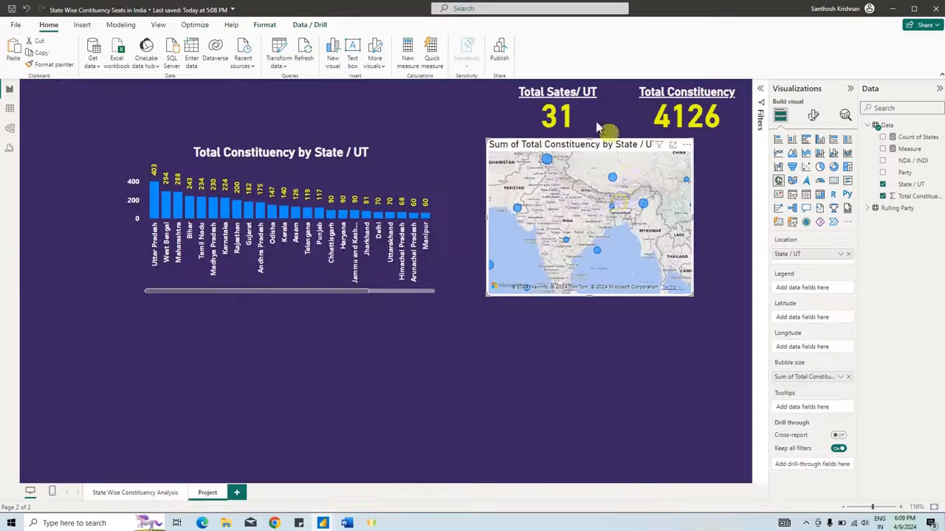
- Turn off the map visual's title
left_click(813, 116)
left_click(810, 161)
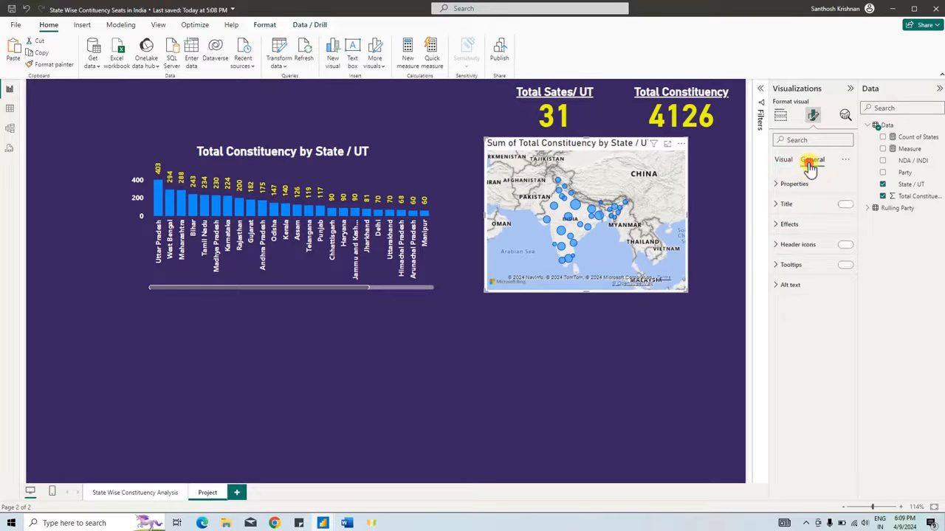
left_click(844, 204)
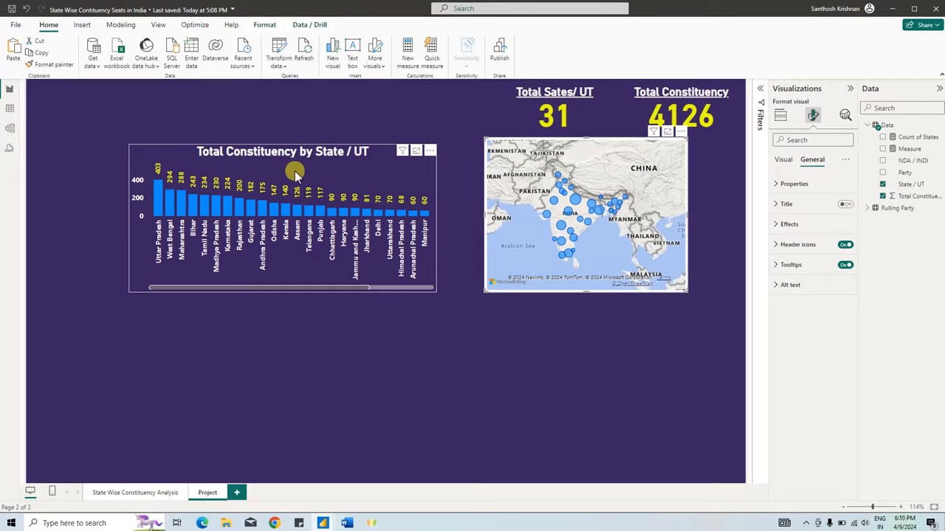
left_click(780, 116)
- Enlarge the map slightly and shift it toward the page's right edge, and widen and heighten the column chart to fill the space beside it
left_click_drag(687, 292, 700, 295)
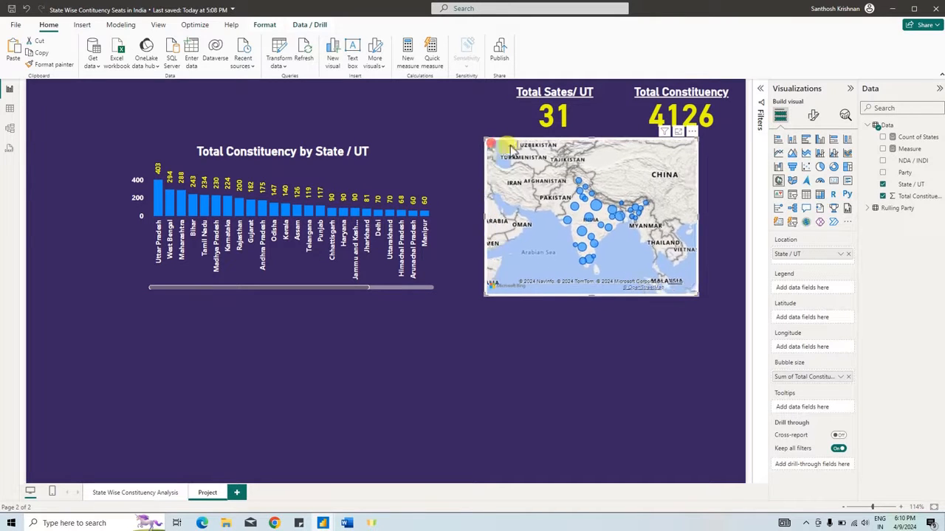
left_click_drag(510, 147, 530, 148)
left_click(436, 219)
left_click_drag(437, 216, 502, 221)
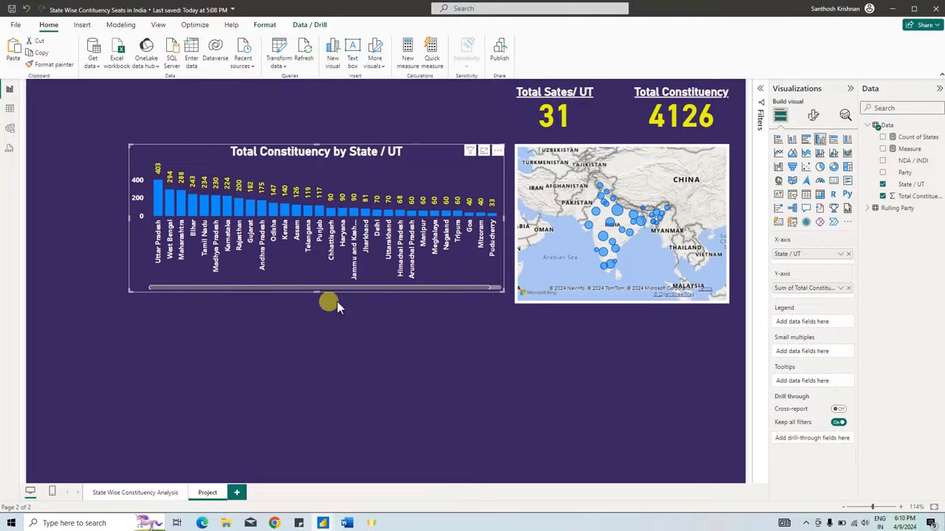
left_click_drag(320, 292, 320, 304)
left_click_drag(515, 146, 516, 146)
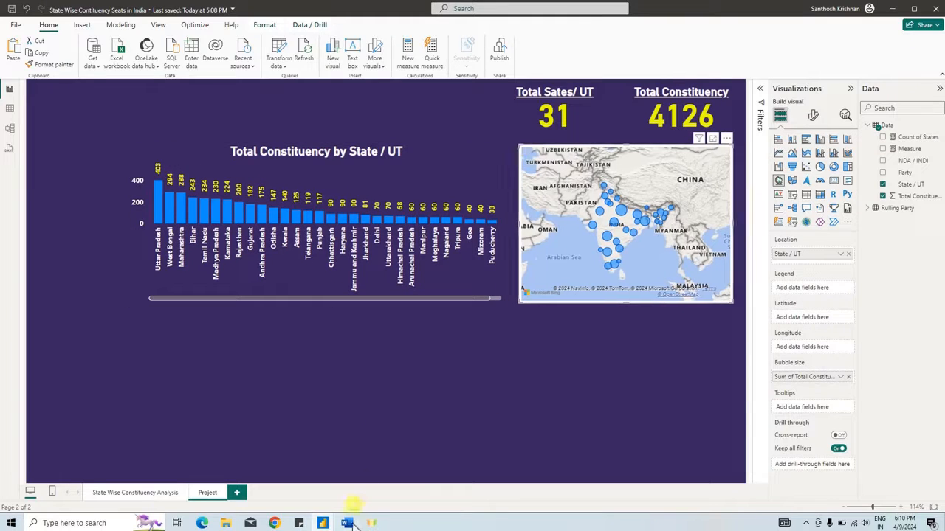
- Check the project brief in Word, and duplicate the seats-by-state column chart in Power BI, placing the copy directly below the original
left_click(347, 523)
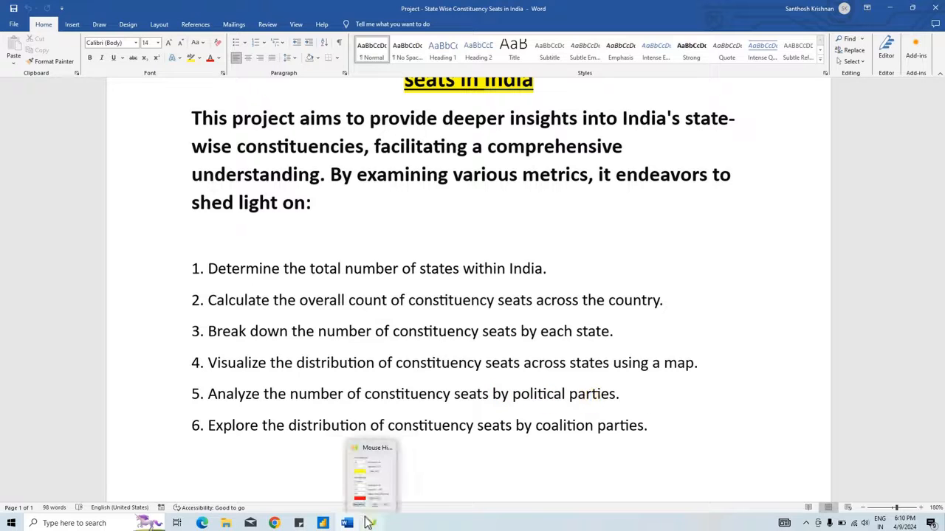
mouse_move(323, 521)
left_click(343, 501)
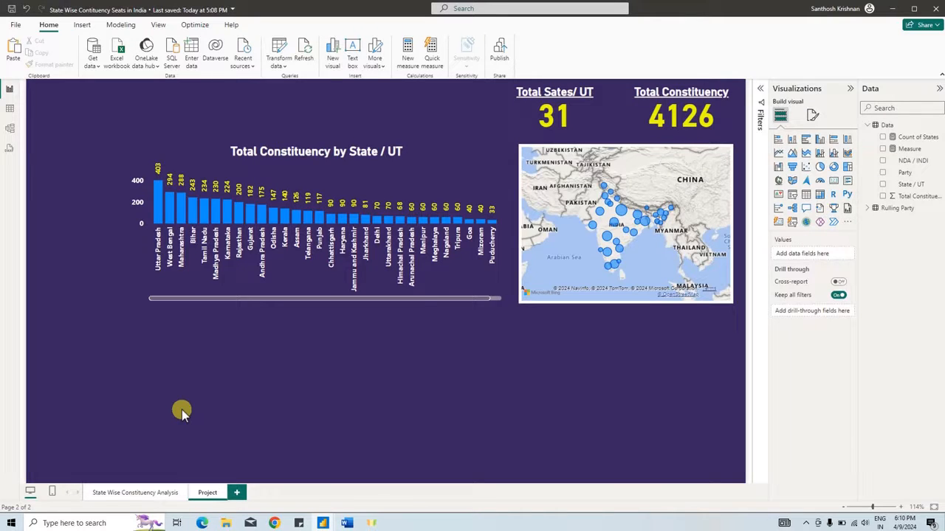
left_click(138, 289)
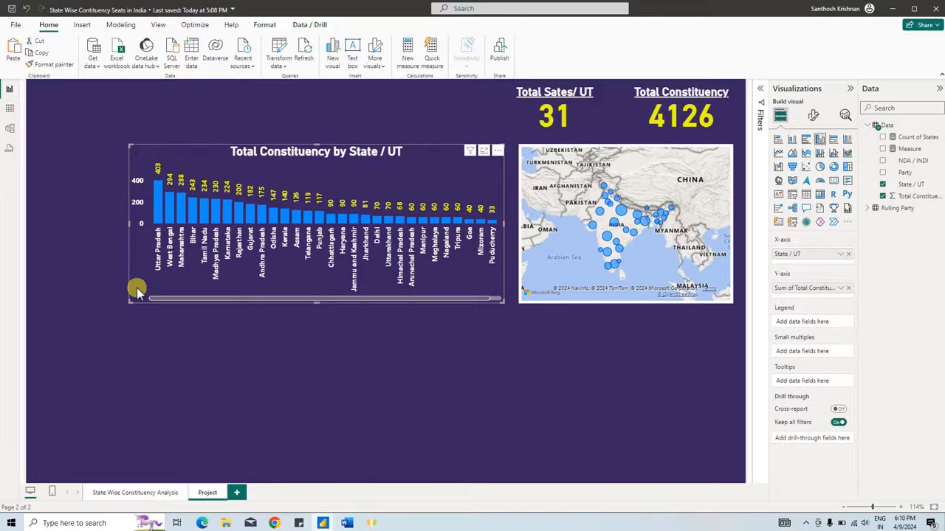
key("ctrl+c")
key("ctrl+v")
left_click_drag(138, 290, 135, 463)
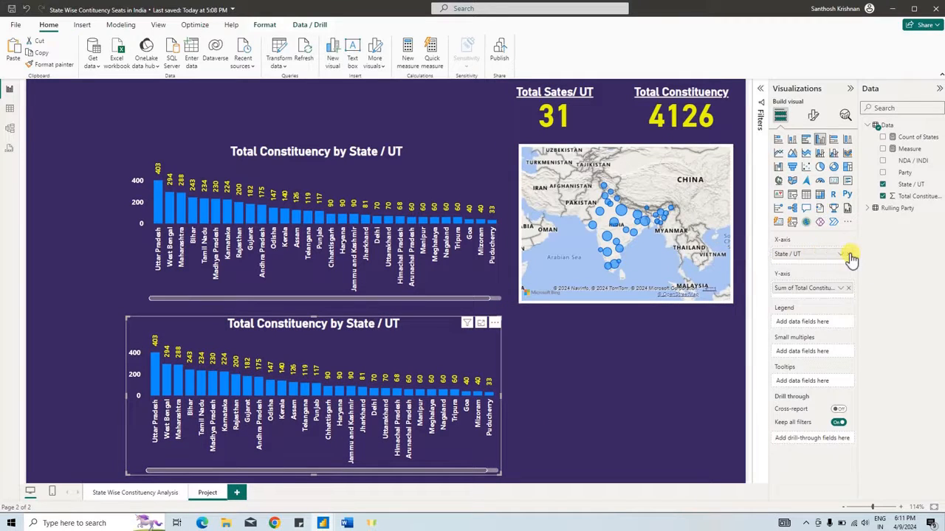
- Replace State / UT with Party as the X-axis field of the duplicated column chart and inspect its bars
left_click(849, 254)
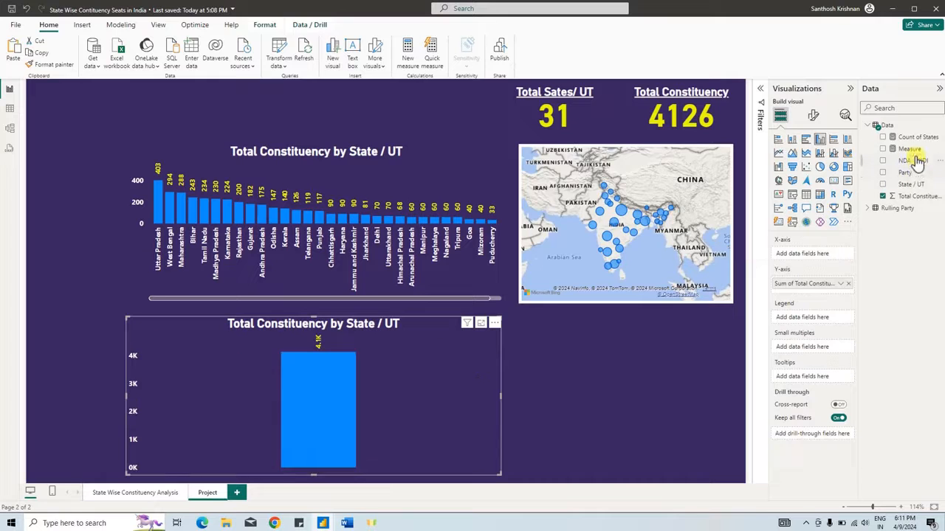
left_click_drag(915, 178, 815, 256)
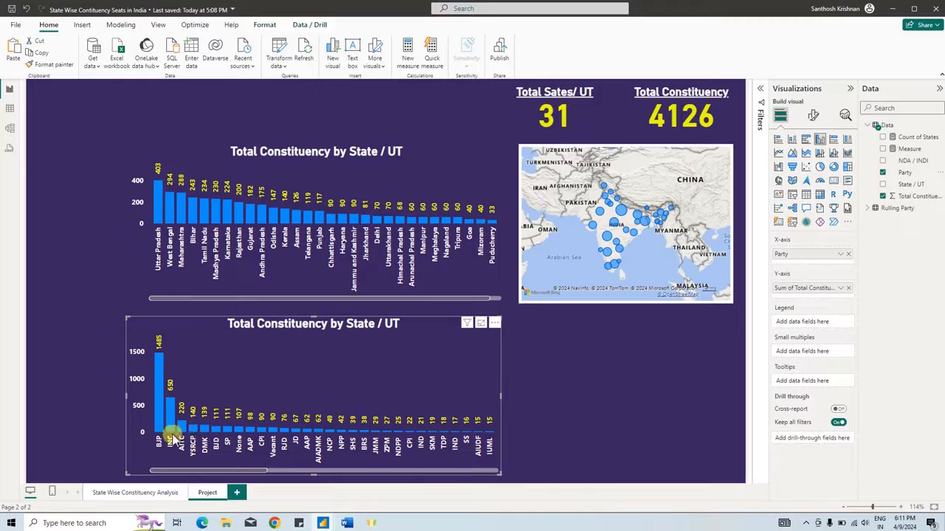
mouse_move(158, 421)
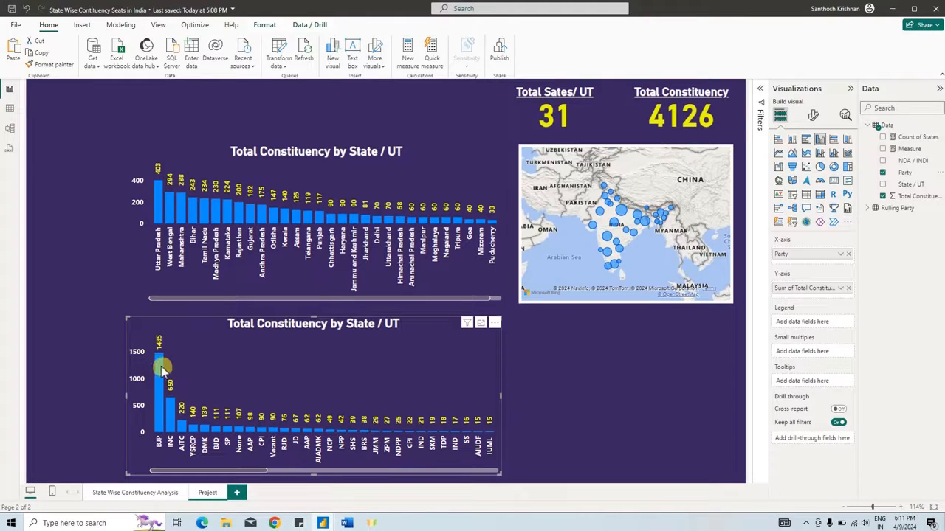
mouse_move(161, 366)
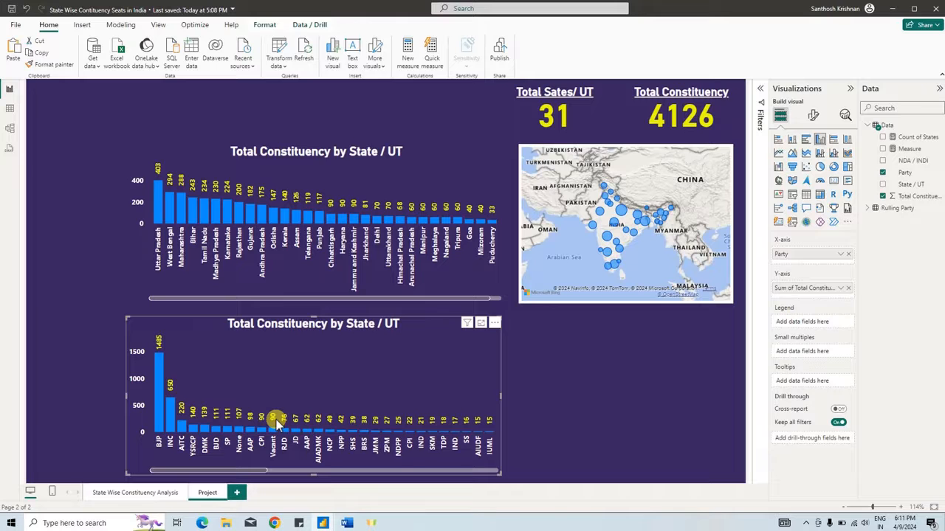
- Recheck the brief in Word, and duplicate the party chart in Power BI, narrowing the copy to the map's width and aligning it beneath the map
left_click(347, 523)
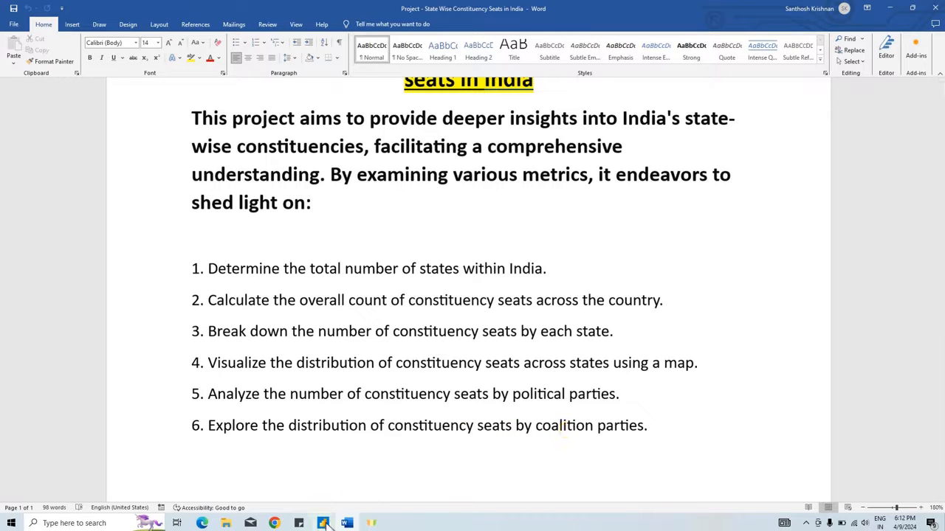
mouse_move(327, 524)
left_click(362, 504)
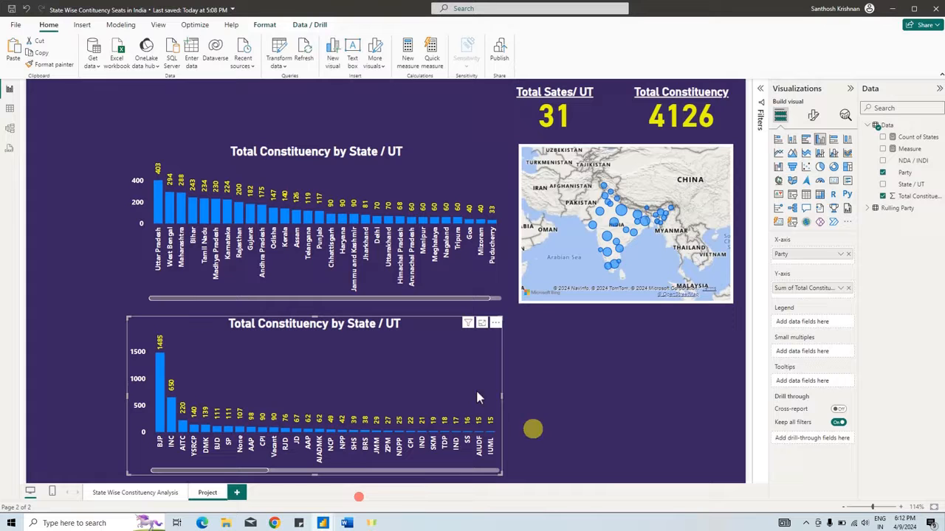
left_click(138, 326)
key("ctrl+c")
key("ctrl+v")
left_click_drag(141, 327, 396, 325)
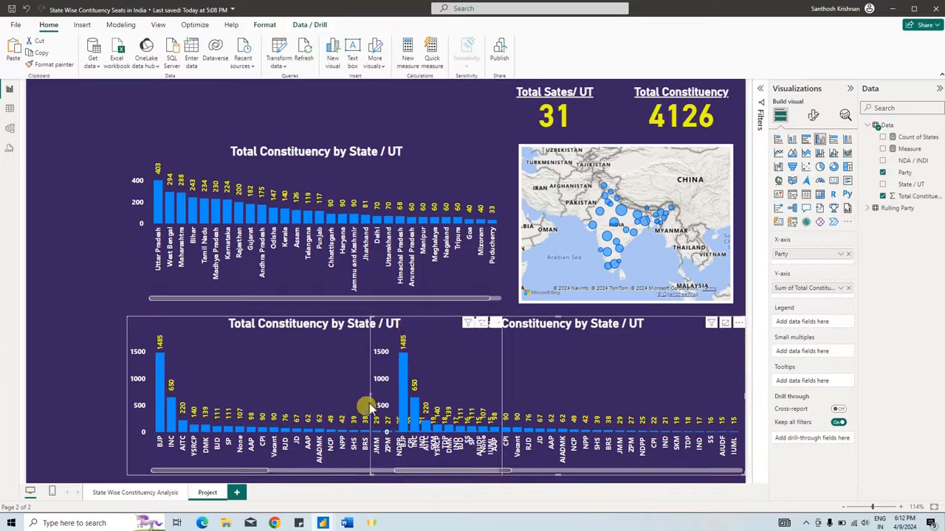
left_click_drag(369, 394, 540, 392)
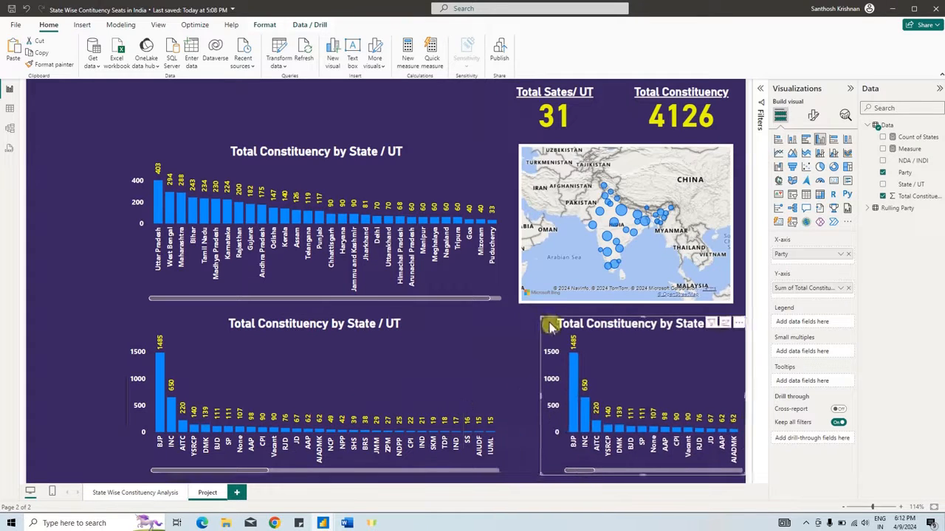
left_click_drag(550, 327, 527, 326)
left_click_drag(723, 394, 732, 394)
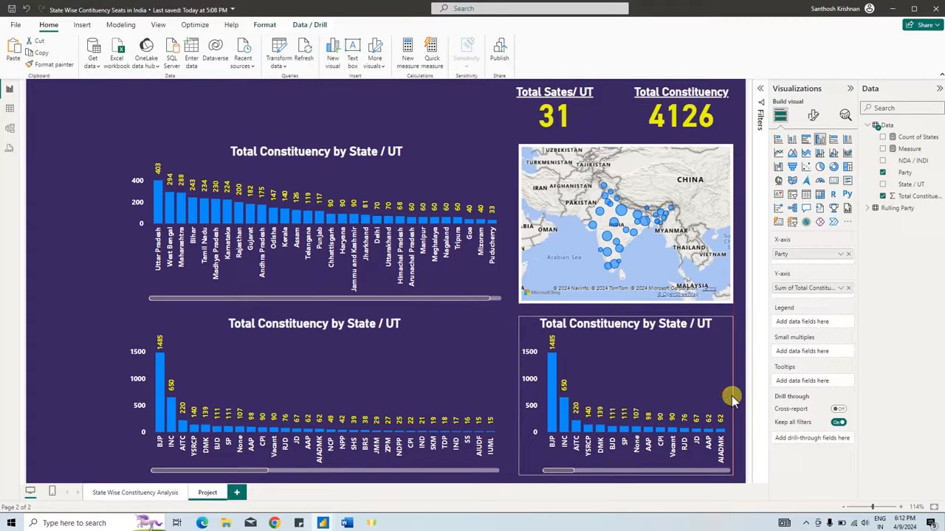
- Replace Party with NDA / INDI as the X-axis field of the narrow chart beneath the map and inspect its bars
left_click(847, 253)
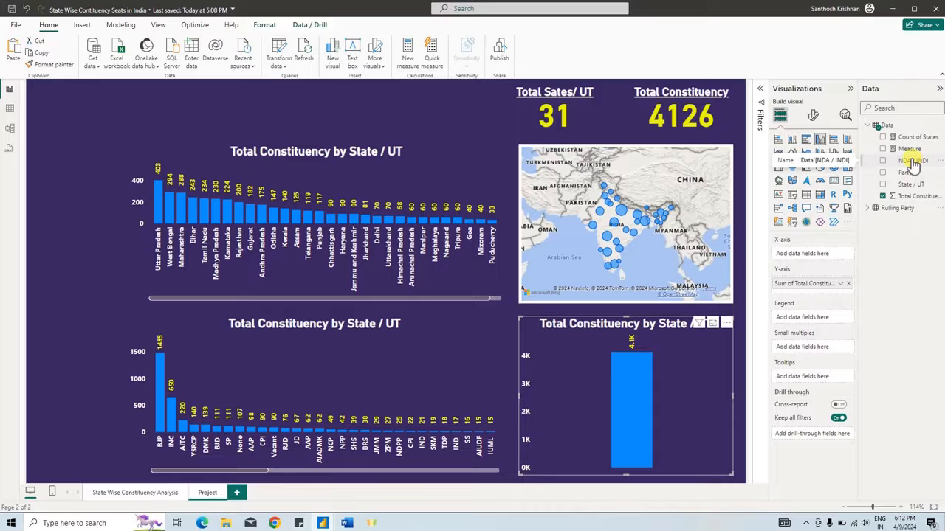
left_click_drag(913, 161, 811, 263)
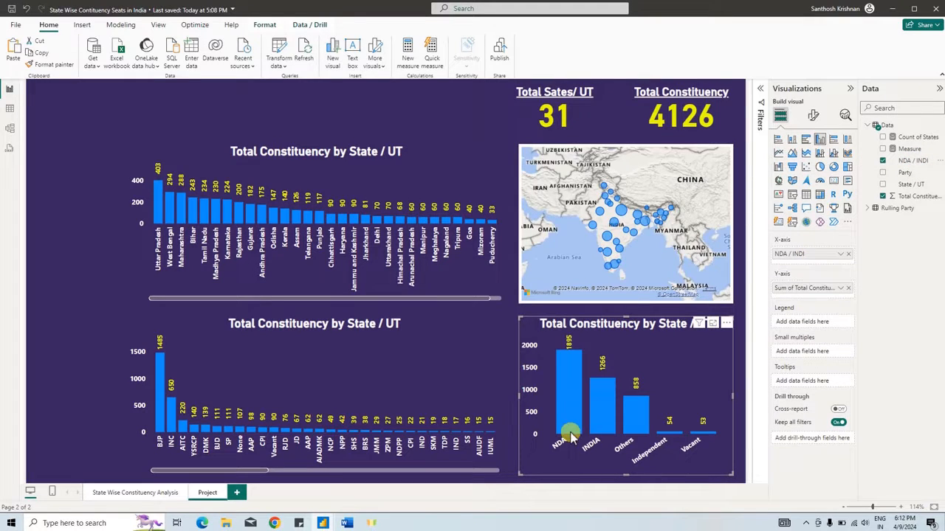
mouse_move(571, 437)
mouse_move(605, 434)
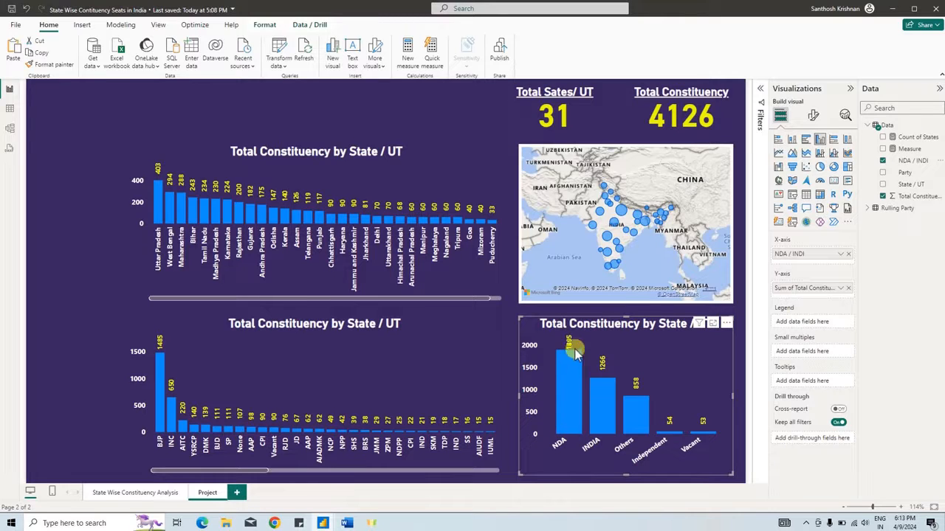
mouse_move(567, 397)
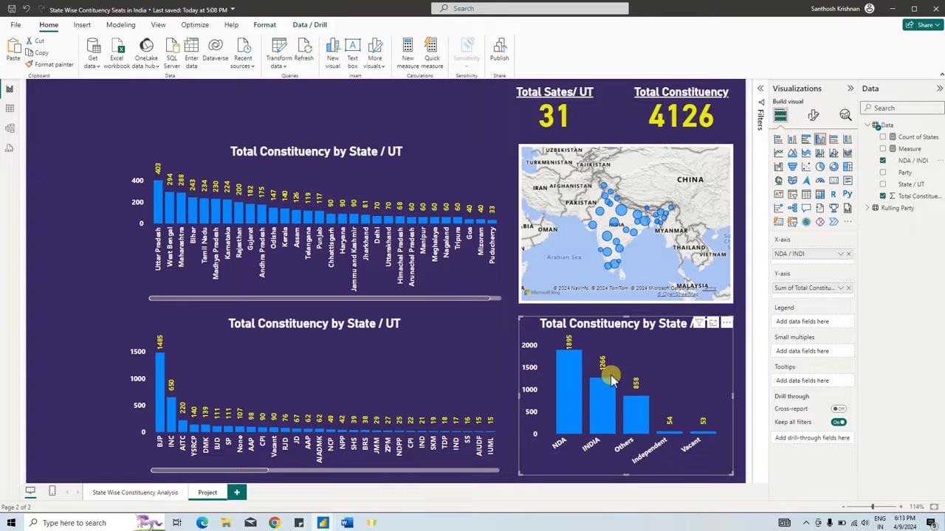
- Cross-filter the page by the Others bar of the coalition chart to examine its effect, and clear the selection
left_click(639, 425)
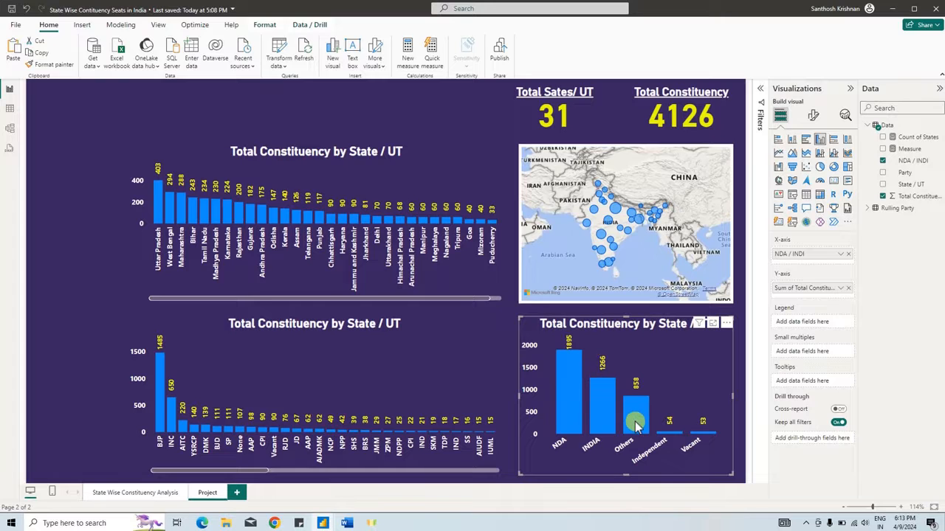
mouse_move(632, 418)
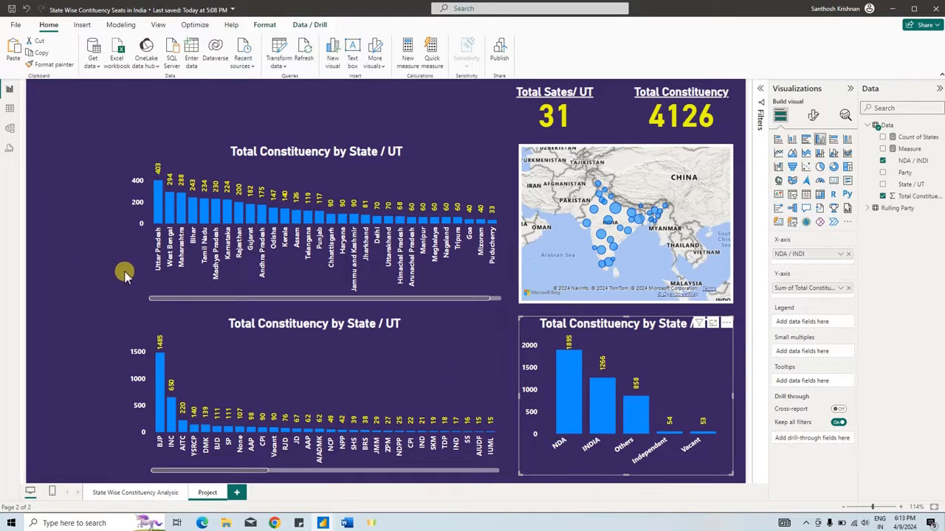
left_click(523, 313)
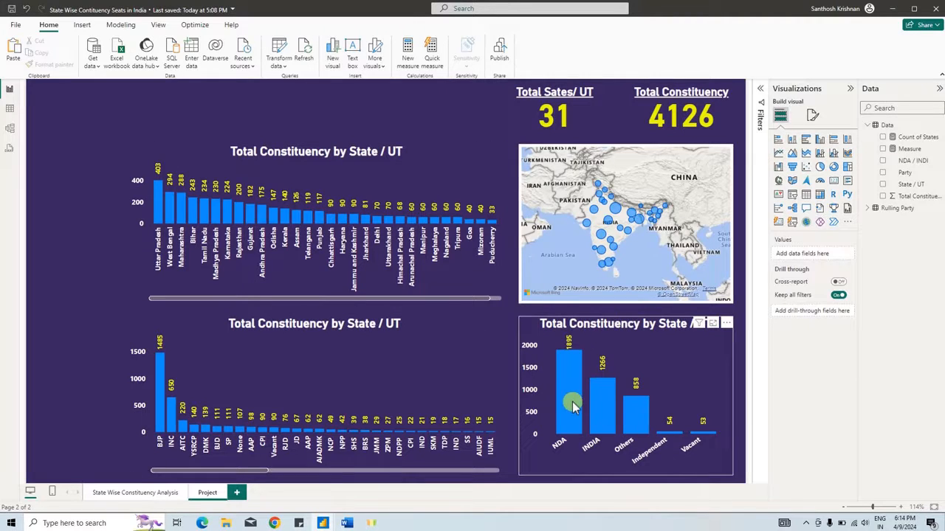
mouse_move(643, 420)
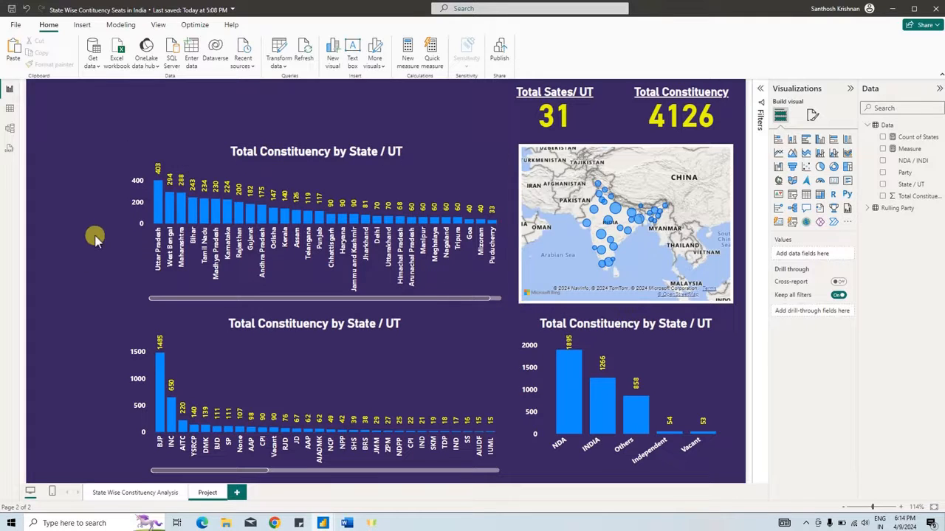
left_click(642, 421)
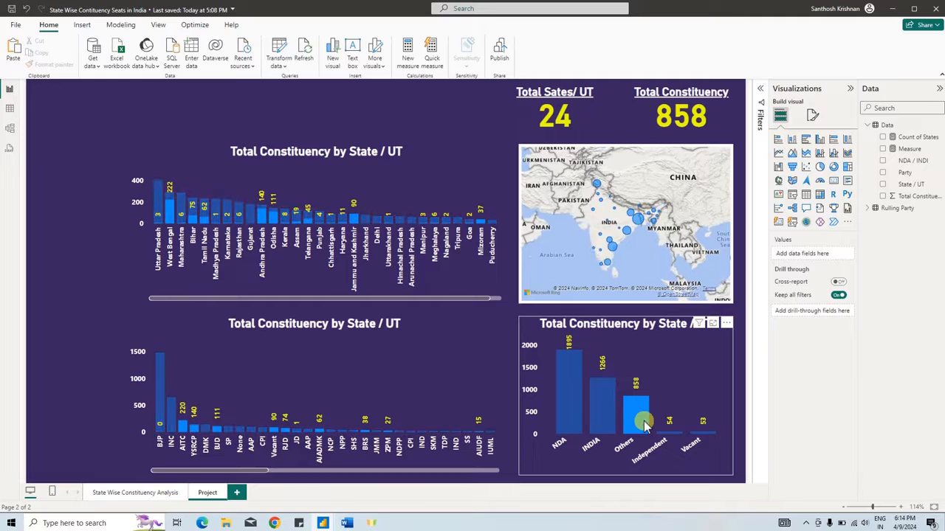
left_click(644, 422)
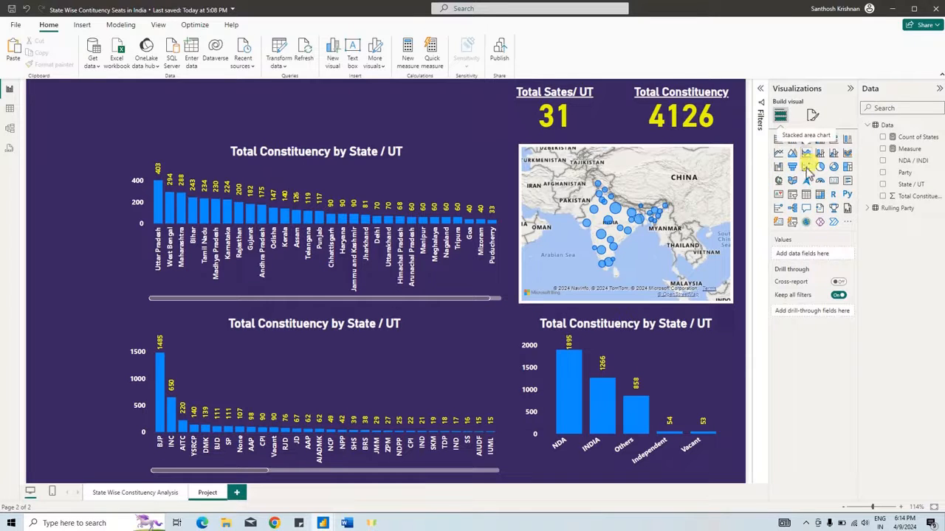
- Add a slicer beside the seats-by-state chart, narrow it to fit the empty space, and assign State / UT as its field
left_click(792, 194)
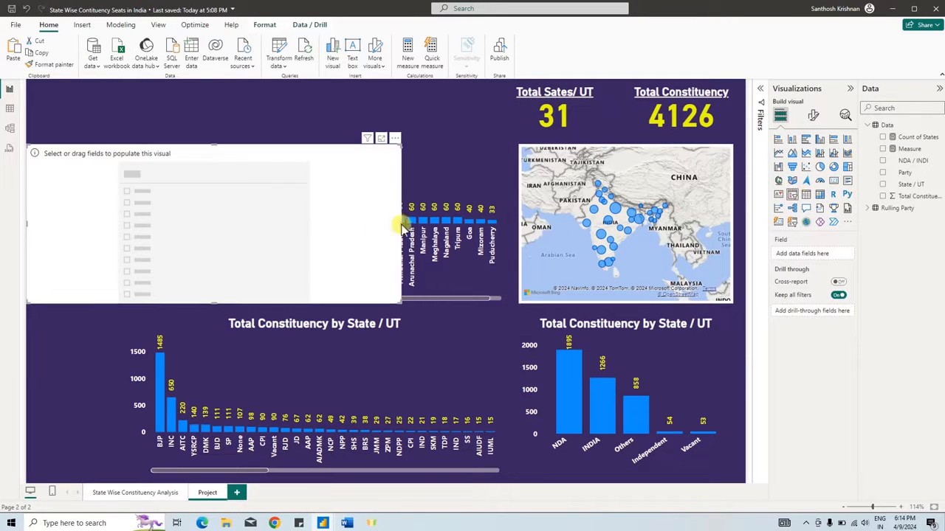
left_click_drag(400, 221, 121, 225)
left_click(81, 212)
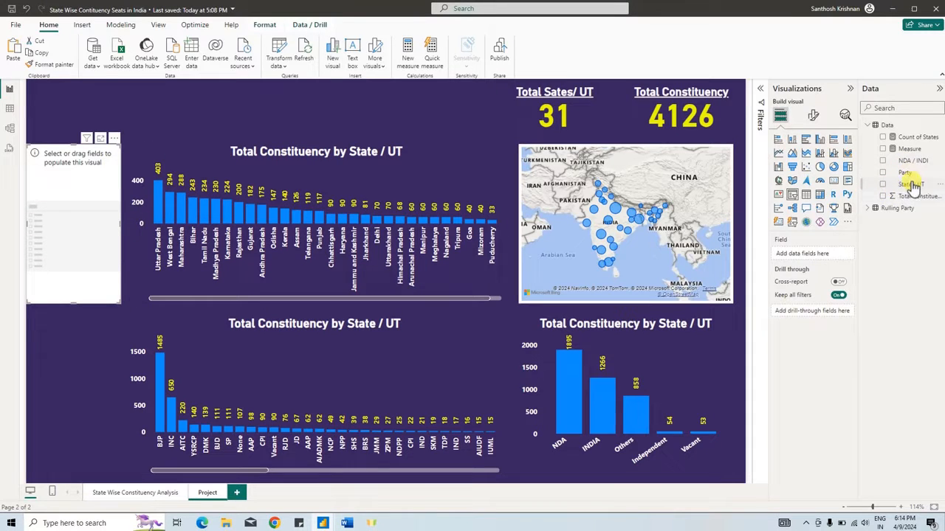
left_click_drag(907, 190, 84, 188)
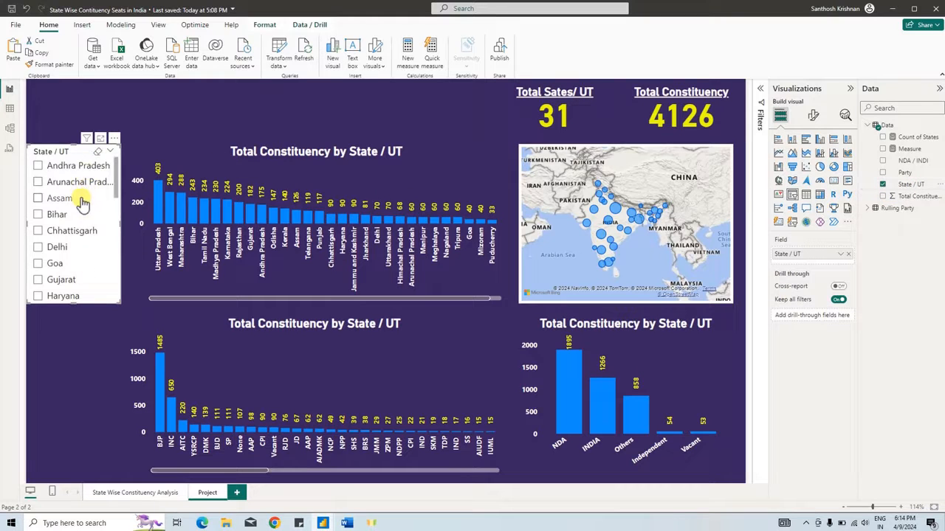
- Make the State / UT slicer's background fully transparent
left_click(812, 116)
left_click(812, 159)
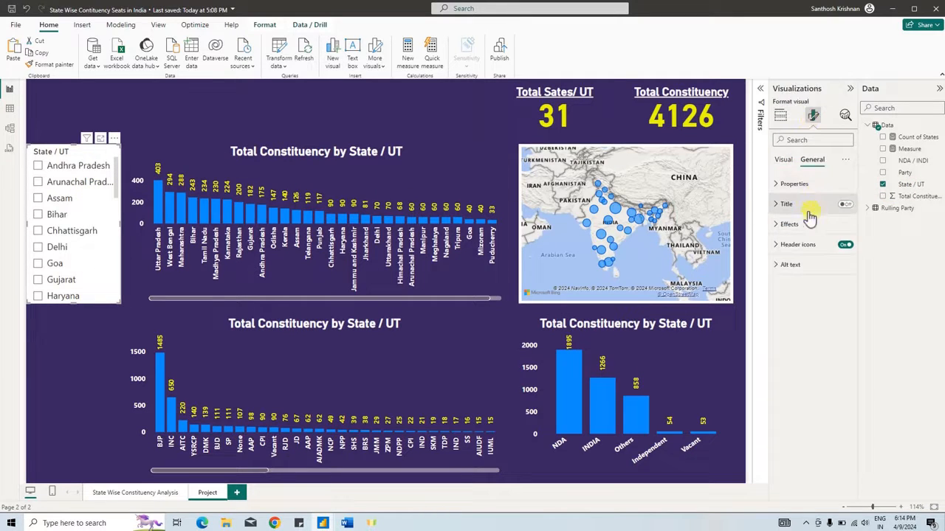
left_click(789, 224)
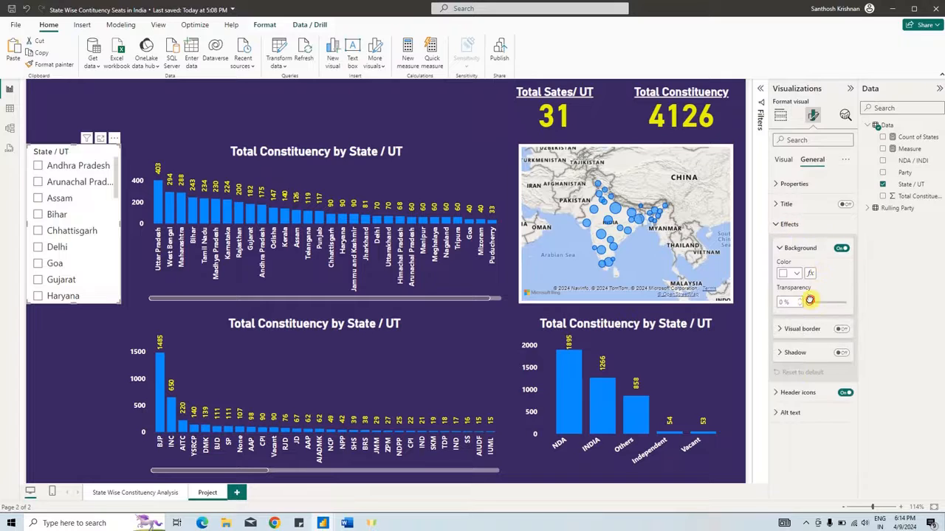
left_click_drag(809, 301, 845, 301)
left_click(788, 225)
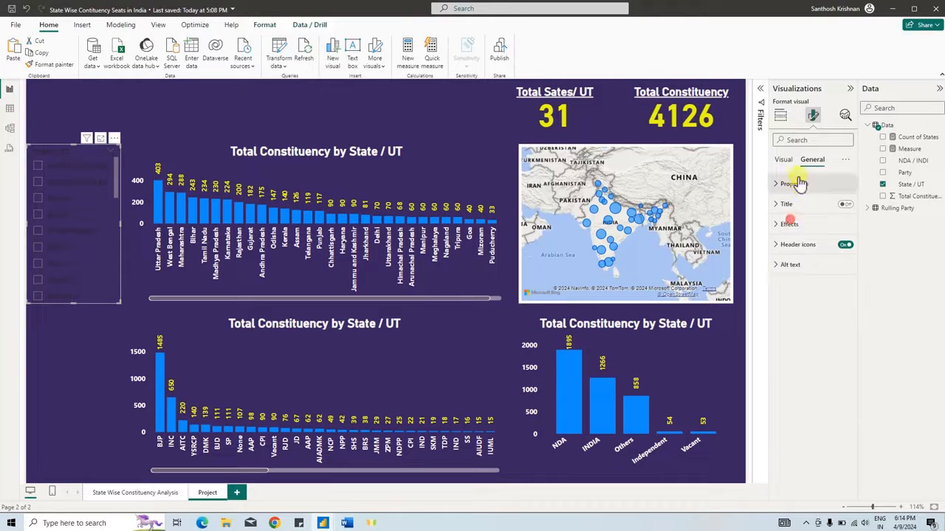
- Format the slicer header text as white, bold and underlined, with a font size of 17
left_click(783, 160)
left_click(797, 206)
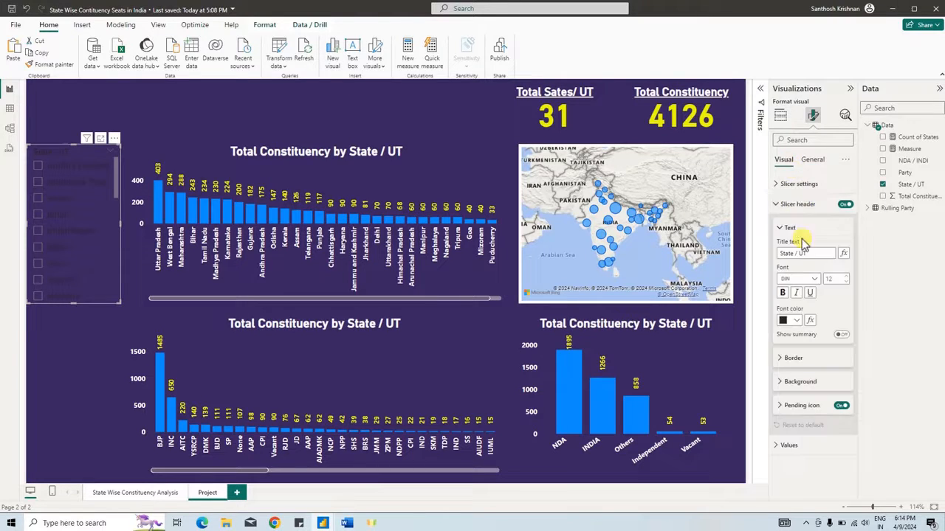
left_click(792, 321)
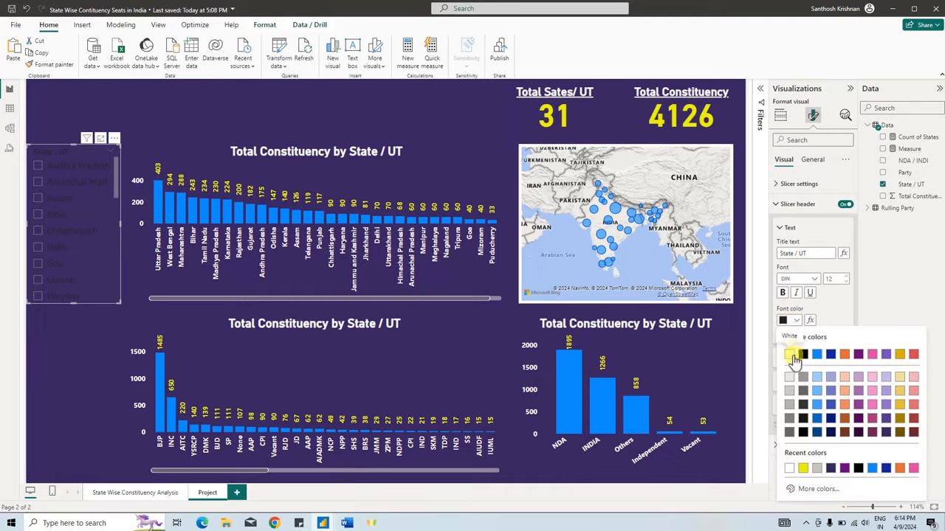
left_click(794, 352)
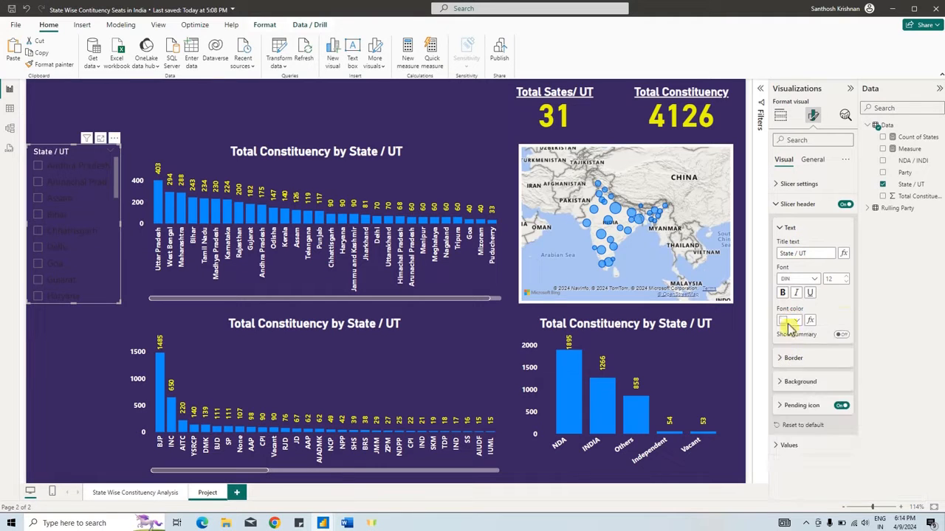
left_click(847, 276)
left_click(847, 276)
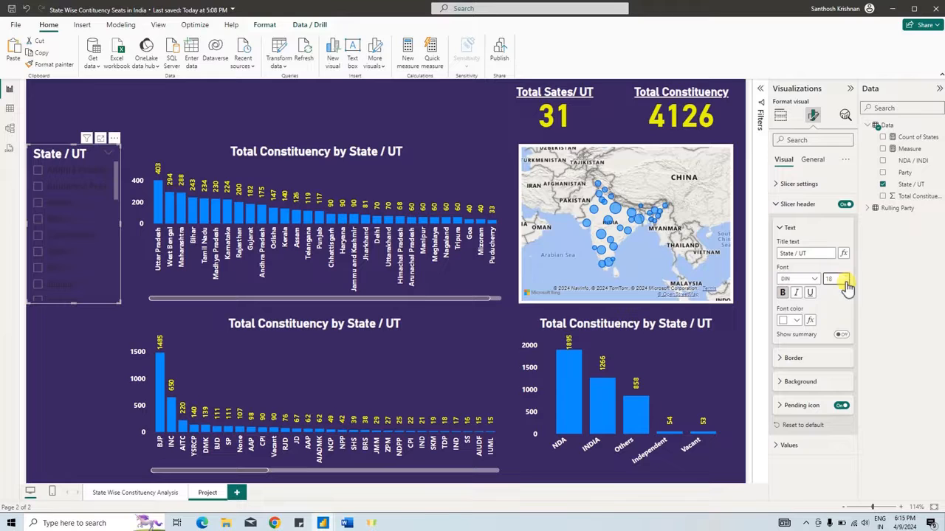
left_click(847, 283)
left_click(809, 295)
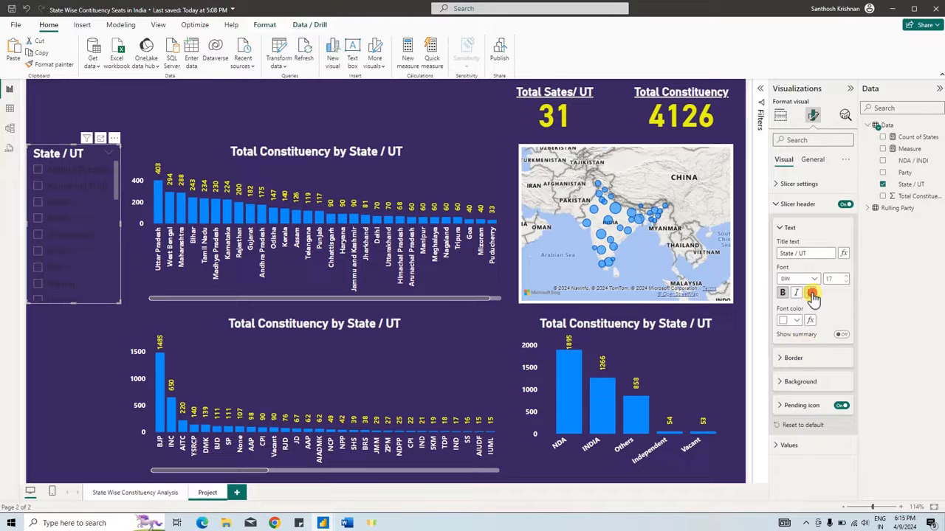
- Set the State / UT slicer's value text to white and widen the slicer, shifting the seats-by-state chart aside to make room
left_click(797, 204)
left_click(788, 224)
left_click(790, 316)
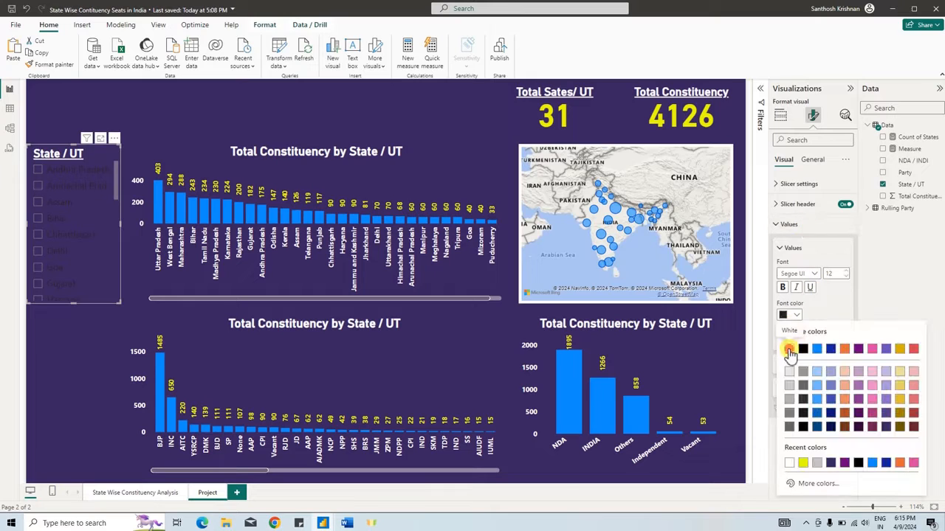
left_click(784, 332)
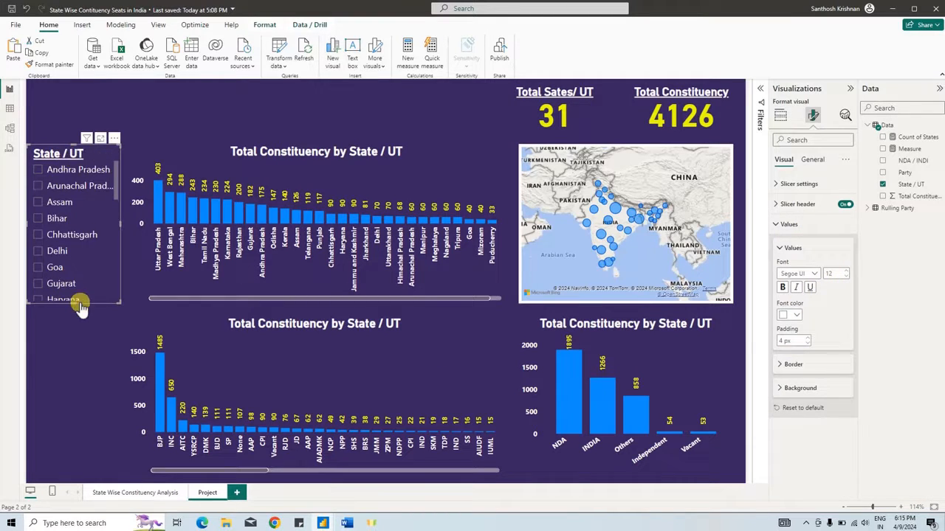
mouse_move(120, 303)
left_mouse_down()
mouse_move(120, 312)
mouse_move(133, 309)
left_mouse_up()
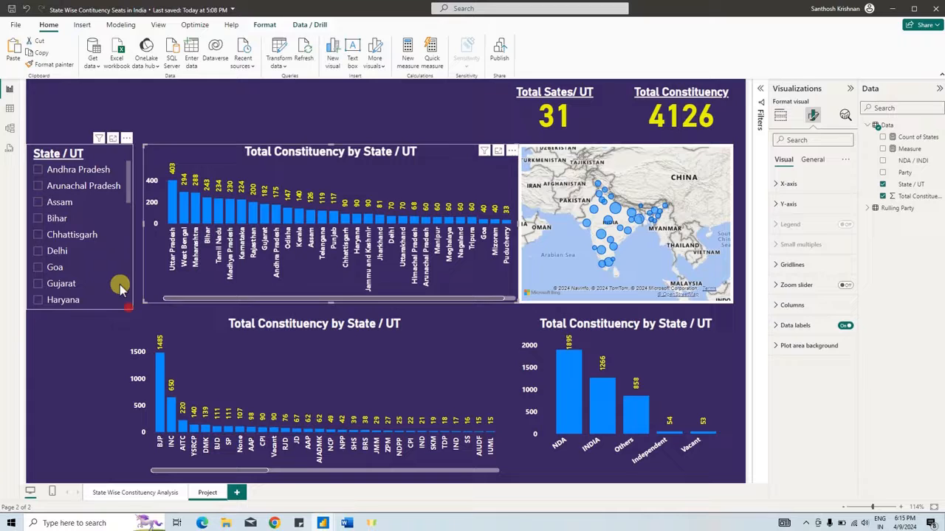
left_click(116, 294)
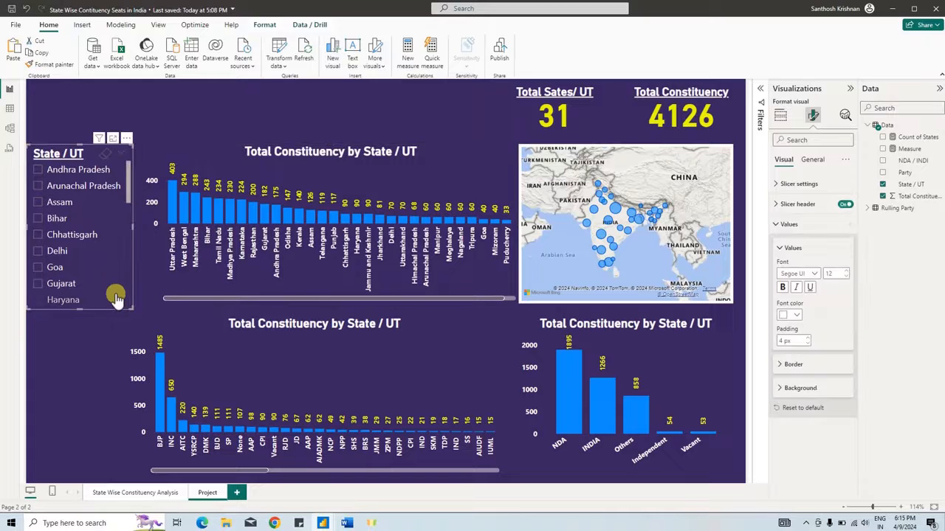
- Duplicate the State / UT slicer directly below itself and replace the copy's field with NDA / INDI
left_click_drag(93, 154, 93, 319)
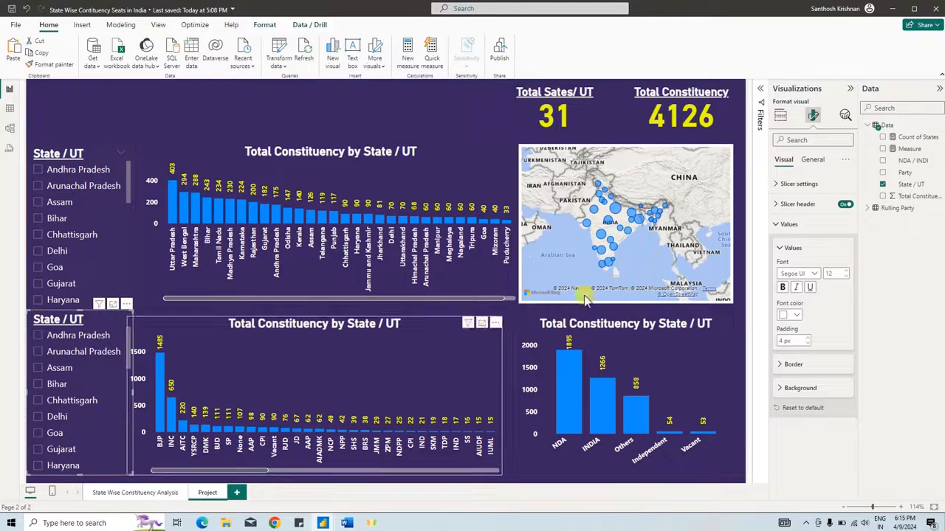
left_click(780, 115)
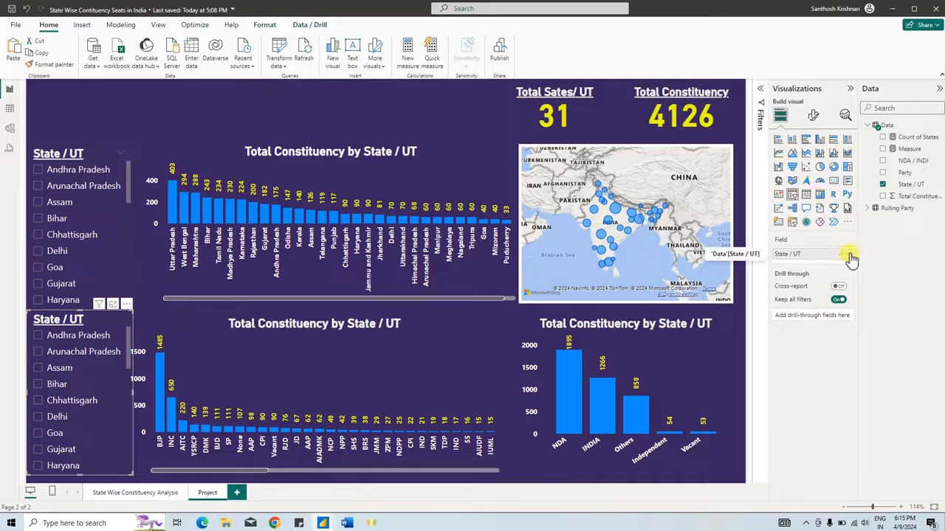
left_click(851, 254)
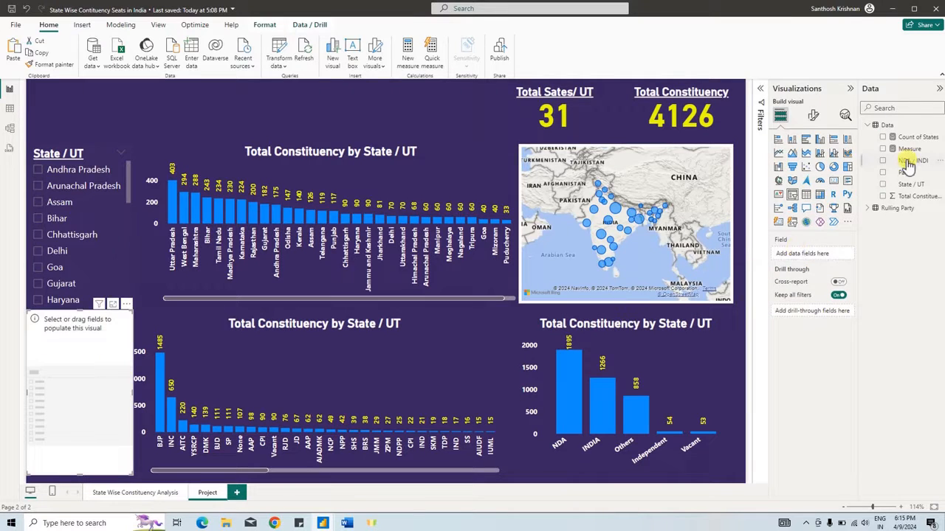
left_click_drag(907, 163, 820, 257)
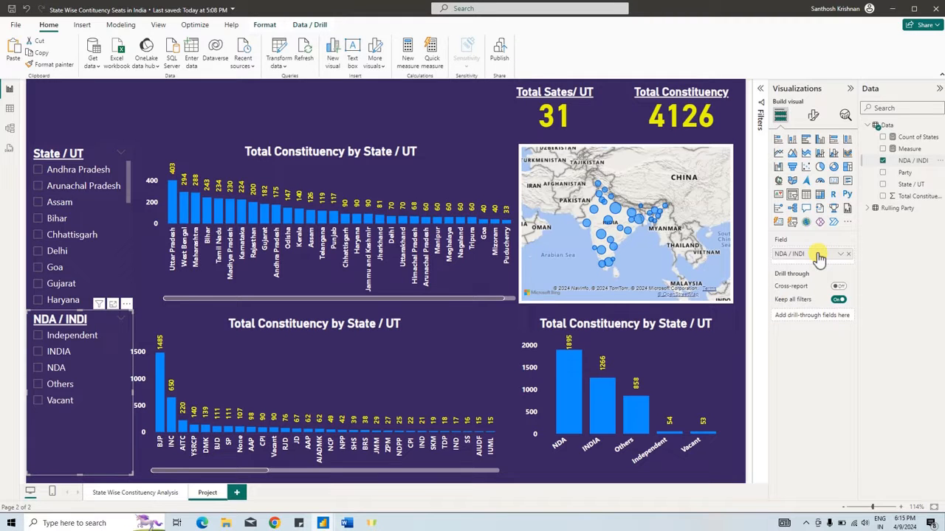
left_click(207, 492)
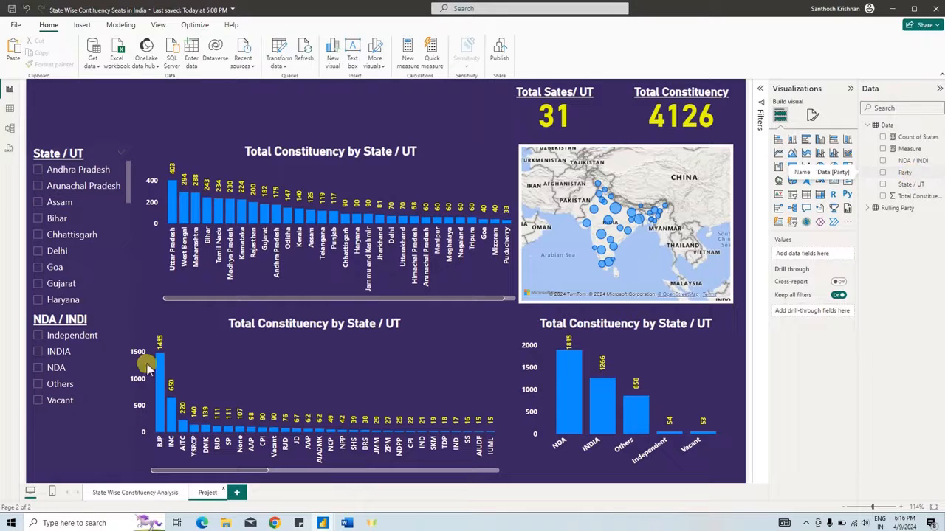
- Lower the NDA / INDI slicer slightly and shift the party chart away from it to align with the state chart above
left_click(76, 310)
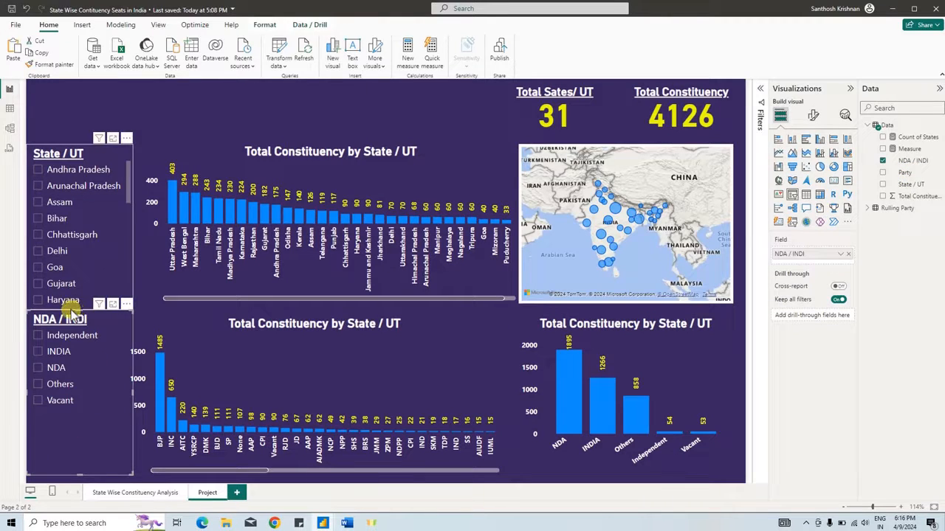
left_click_drag(73, 310, 83, 325)
left_click_drag(145, 319, 162, 319)
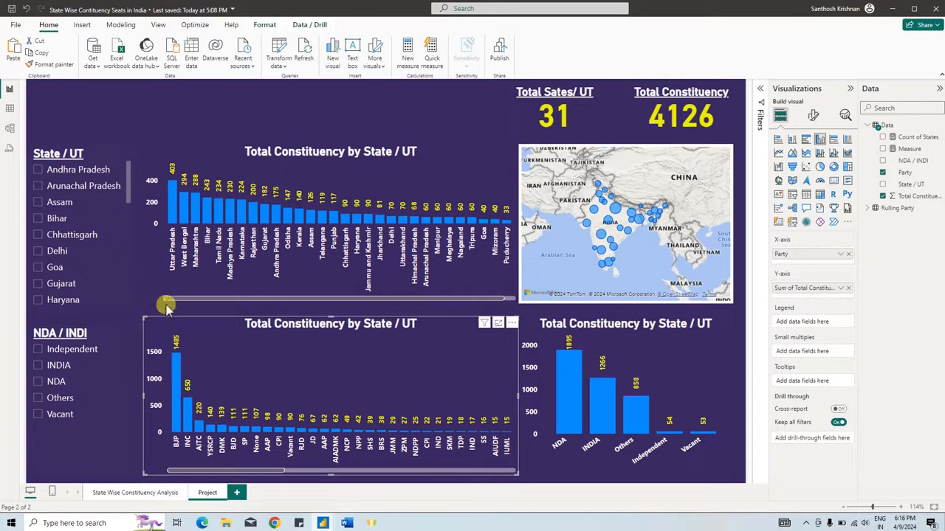
left_click(119, 111)
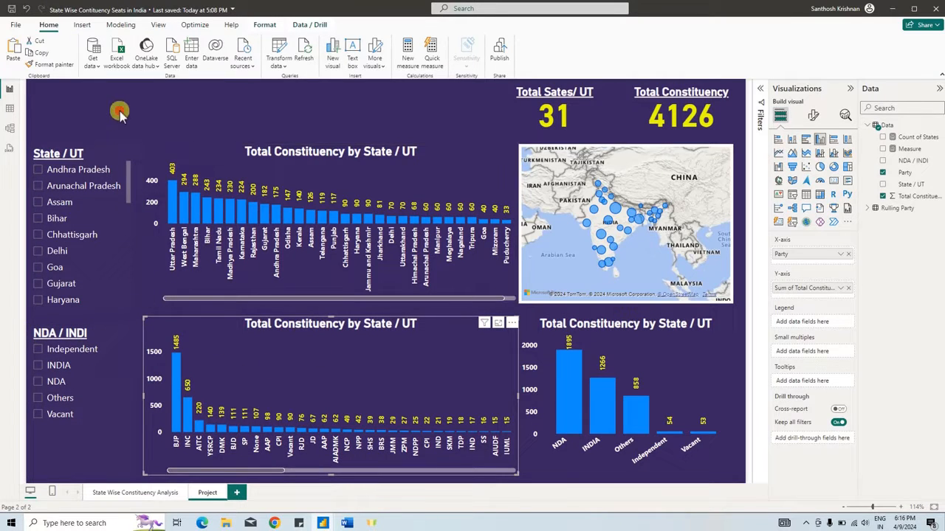
- Insert a rectangle shape and reshape it into a thin vertical divider between the slicers and the charts, reaching the page's lower edge
left_click(82, 24)
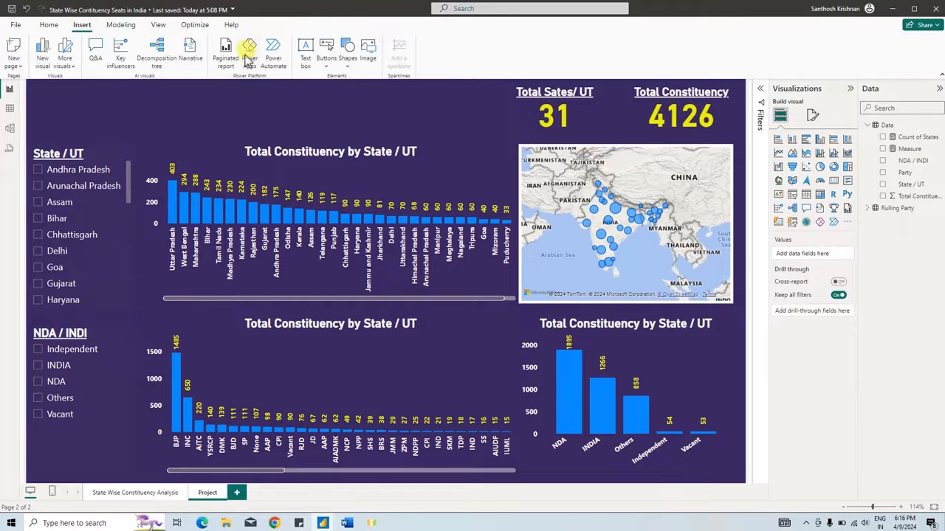
left_click(347, 52)
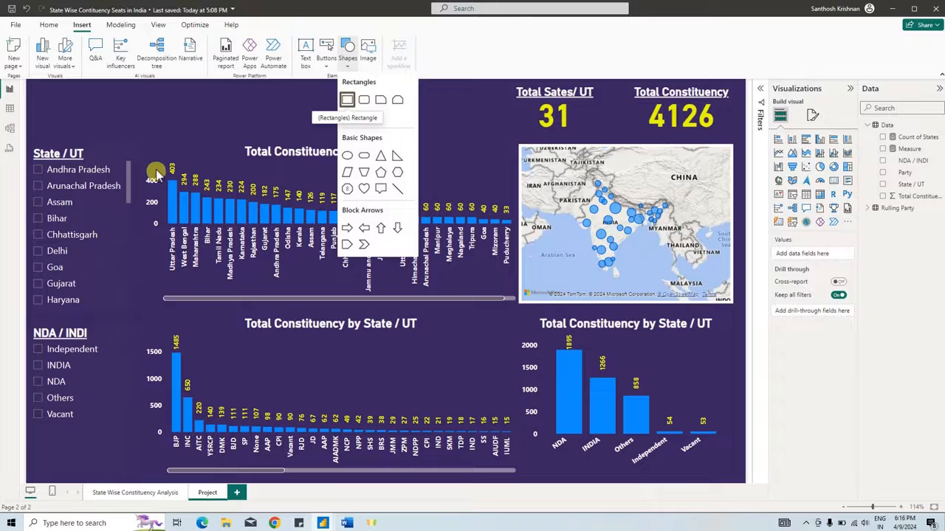
left_click(347, 100)
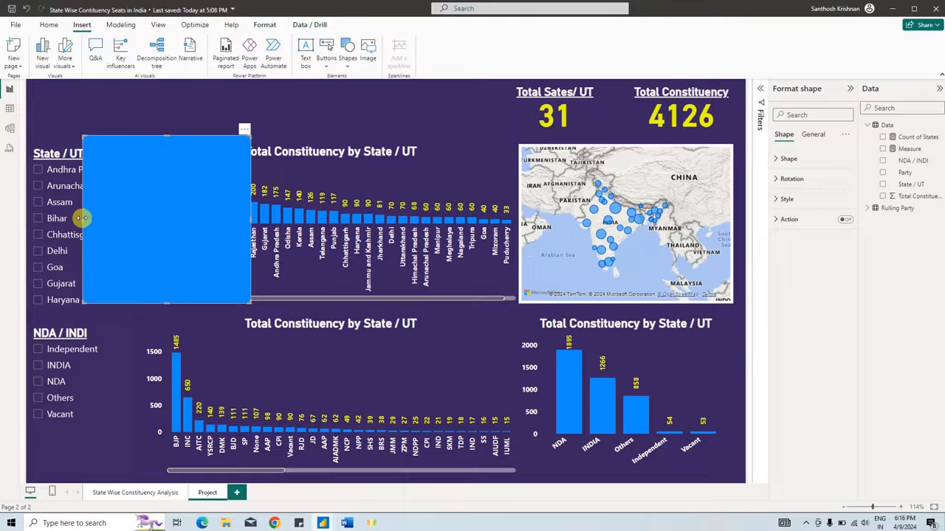
left_click_drag(82, 218, 138, 234)
left_click_drag(138, 304, 144, 481)
left_click(139, 331)
left_click(138, 204)
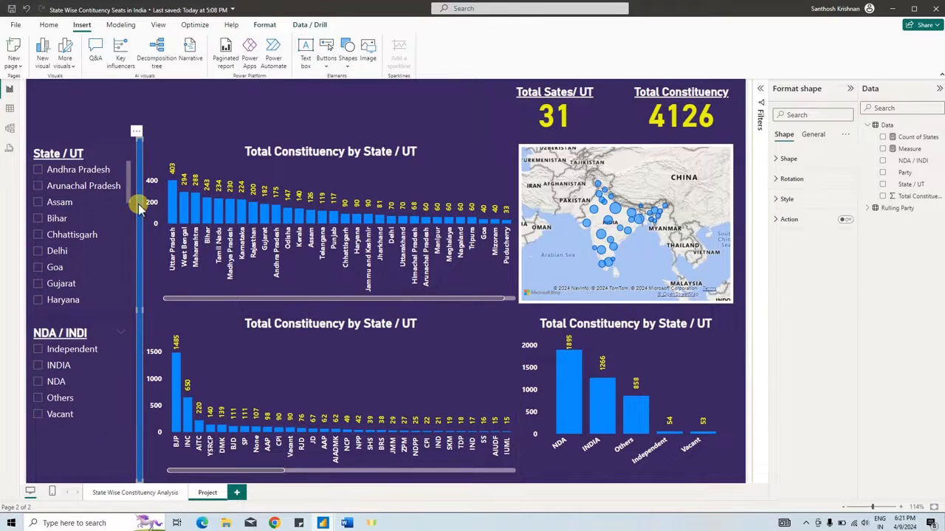
- Review the vertical divider's fill colour, transparency and border settings
left_click(787, 198)
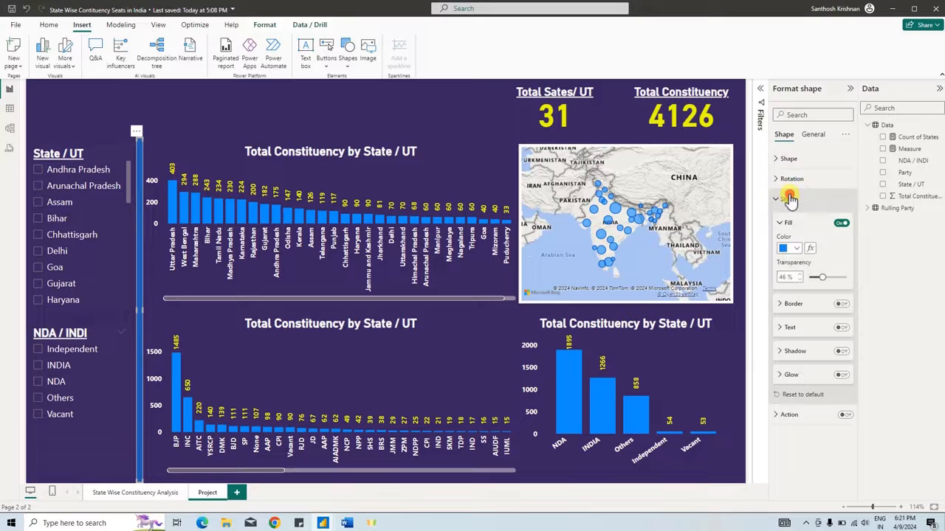
left_click(795, 249)
left_click(823, 276)
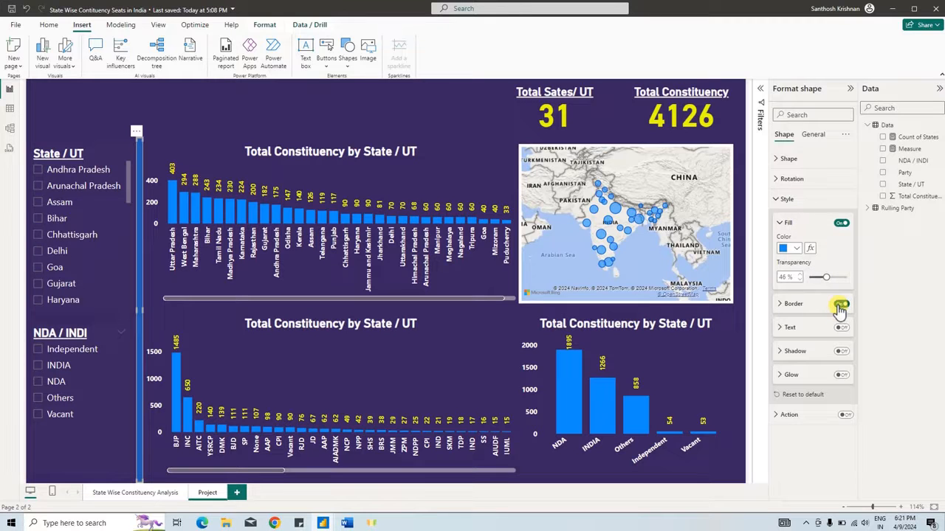
left_click(142, 175)
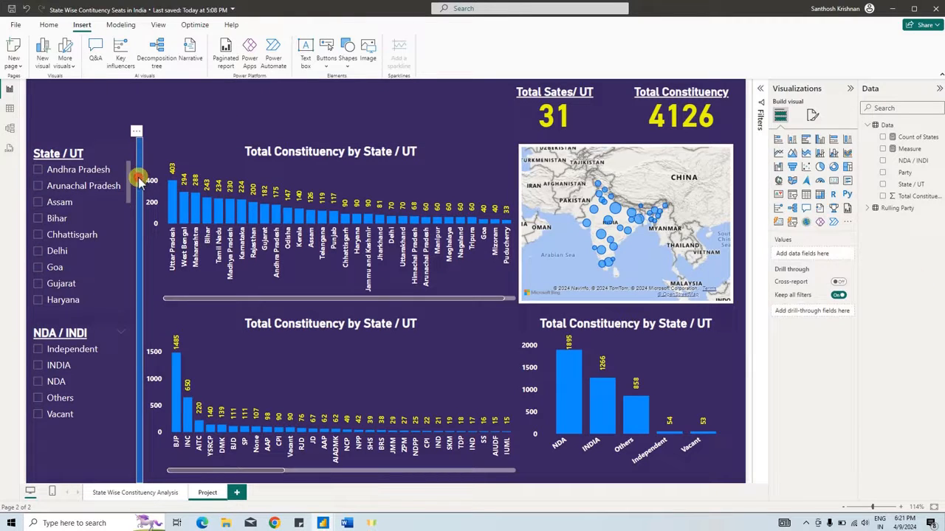
- Copy the divider to form vertical bars between the state chart and map and beyond the map, plus a horizontal bar above the charts
left_click(139, 179)
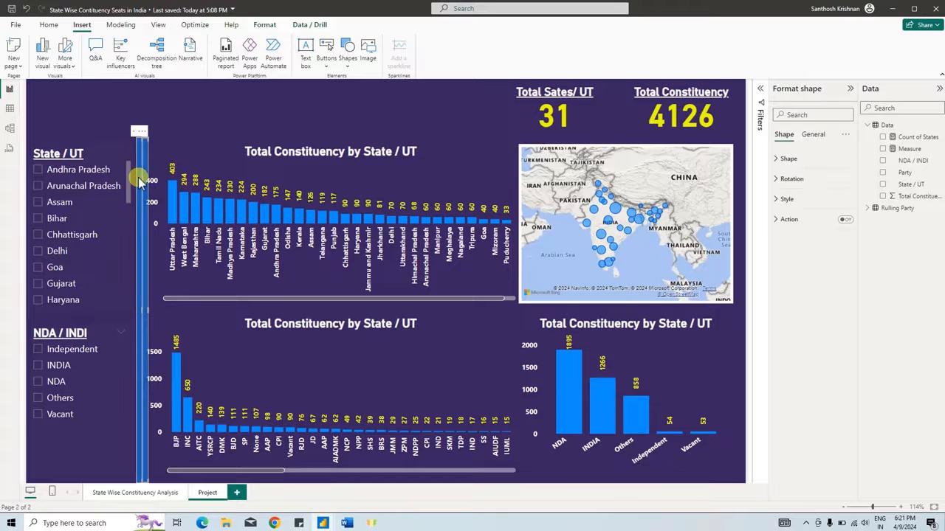
left_click_drag(139, 179, 359, 239)
key("ctrl+v")
left_click_drag(357, 482, 144, 158)
left_click_drag(363, 148, 741, 148)
left_click_drag(443, 159, 446, 143)
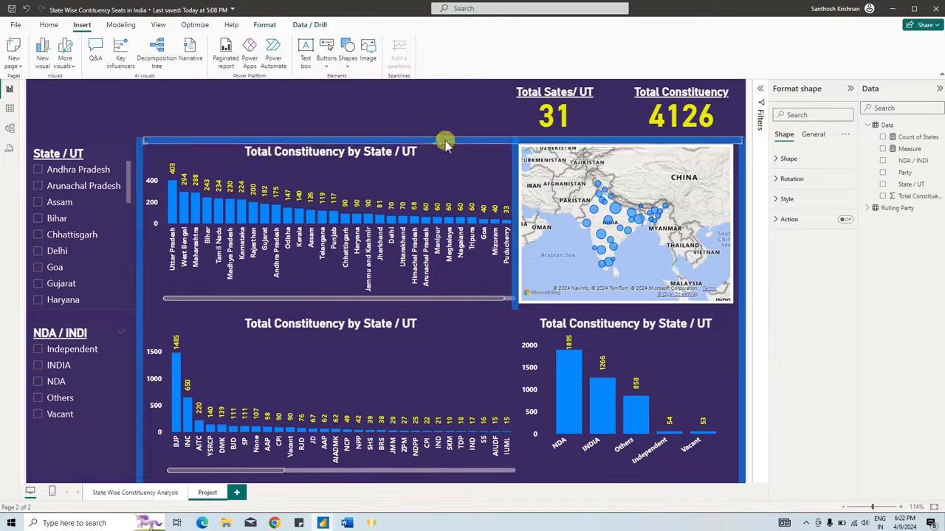
- Copy the horizontal bar to the page's lower edge and to the gap between the two rows of charts
left_click(155, 140)
left_click_drag(155, 140, 177, 482)
left_click(473, 140)
left_click(516, 304)
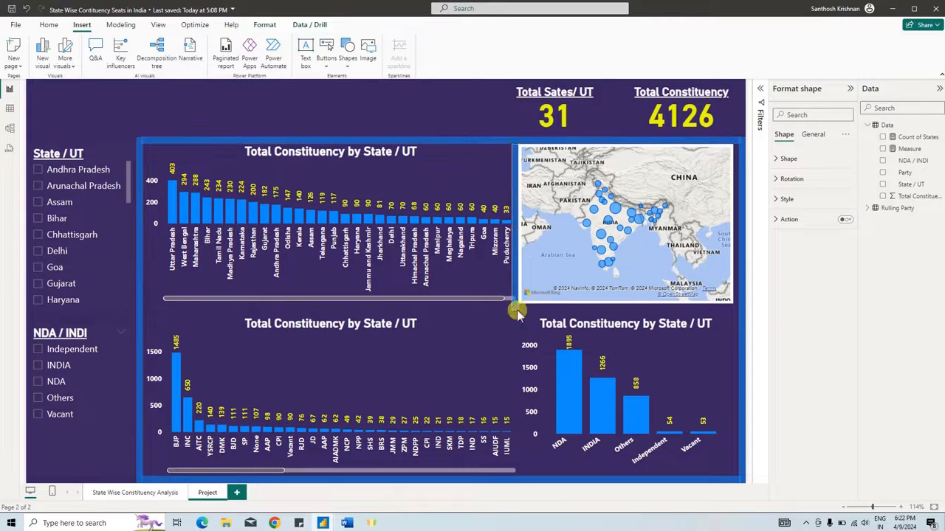
left_click(419, 140)
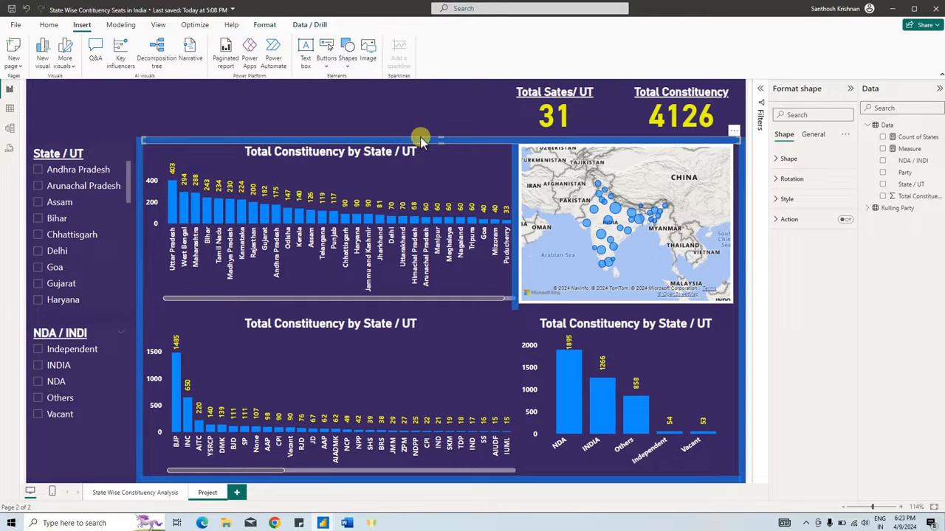
left_click_drag(430, 139, 432, 310)
- Copy the short vertical bar between the party and coalition charts, and compare the layout with the State Wise Constituency Analysis page
left_click(514, 293)
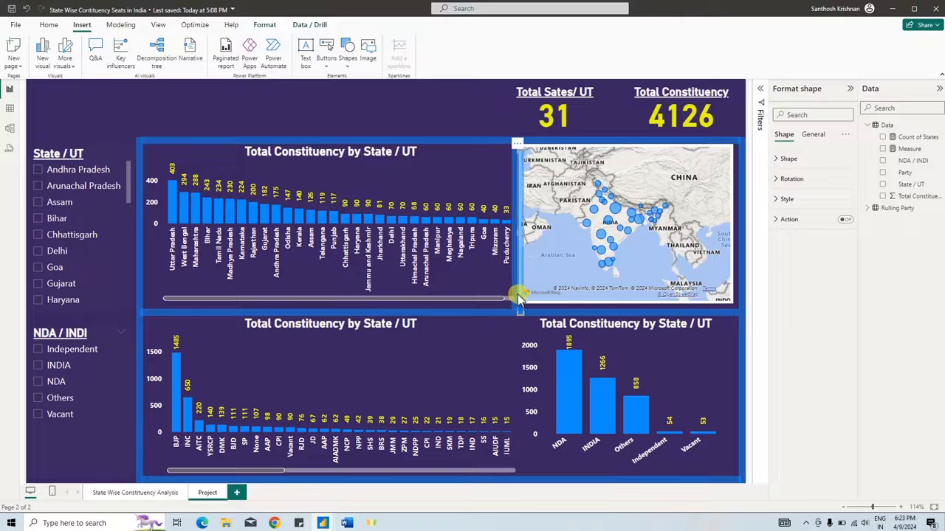
left_click_drag(516, 294, 513, 459)
left_click(135, 492)
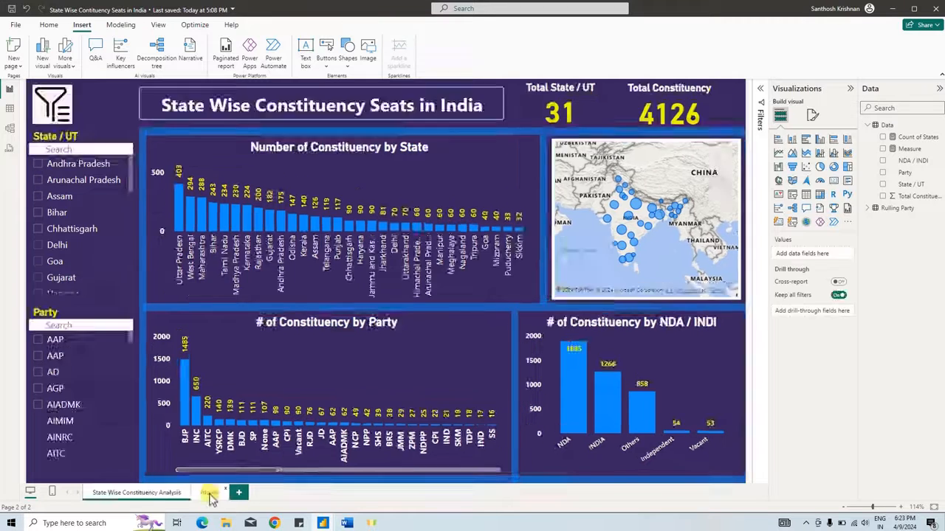
left_click(209, 493)
- Narrow the party chart and shift the lower vertical divider up against its new edge
left_click(288, 382)
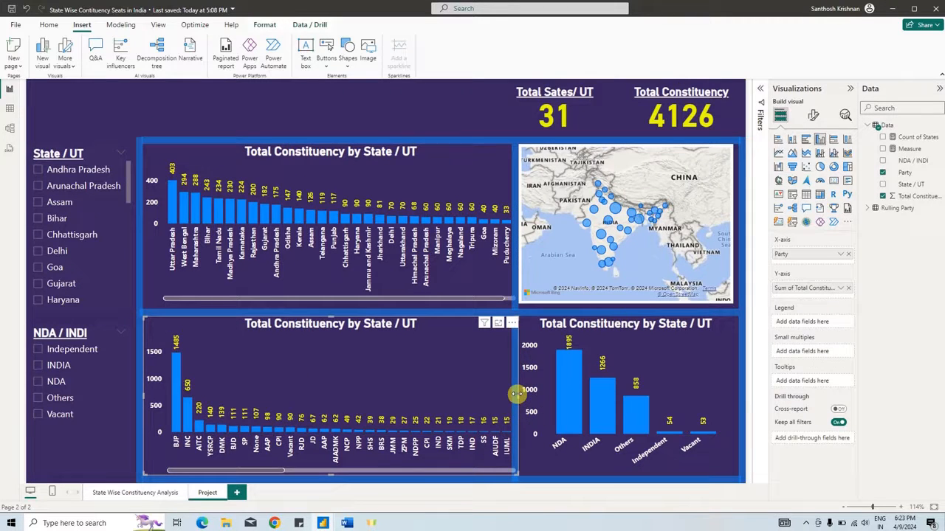
left_click_drag(516, 394, 469, 391)
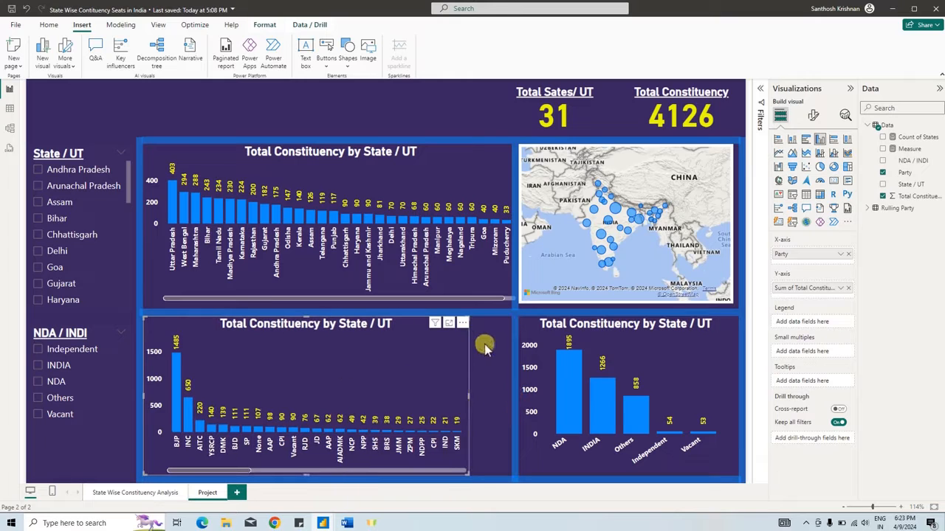
left_click_drag(514, 352, 478, 353)
left_click(517, 394)
left_click_drag(518, 394, 490, 395)
left_click_drag(226, 299, 189, 299)
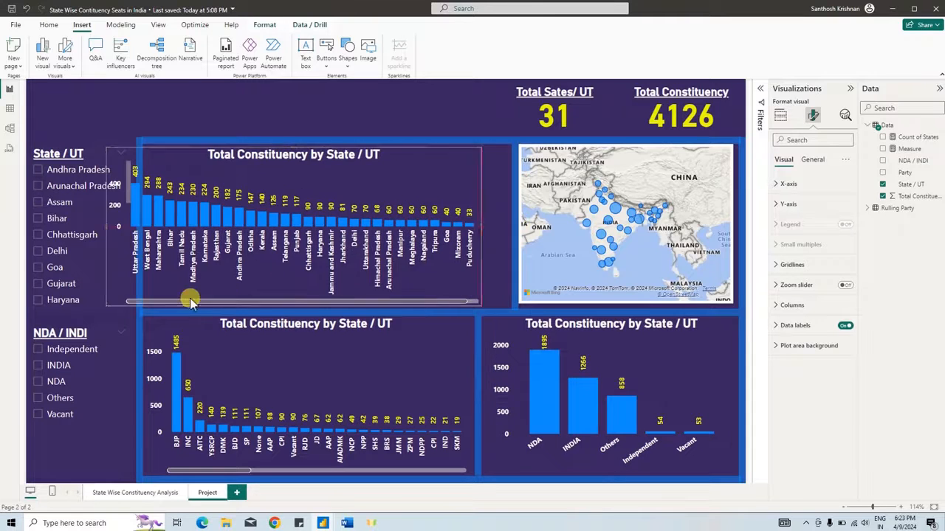
key("ctrl+z")
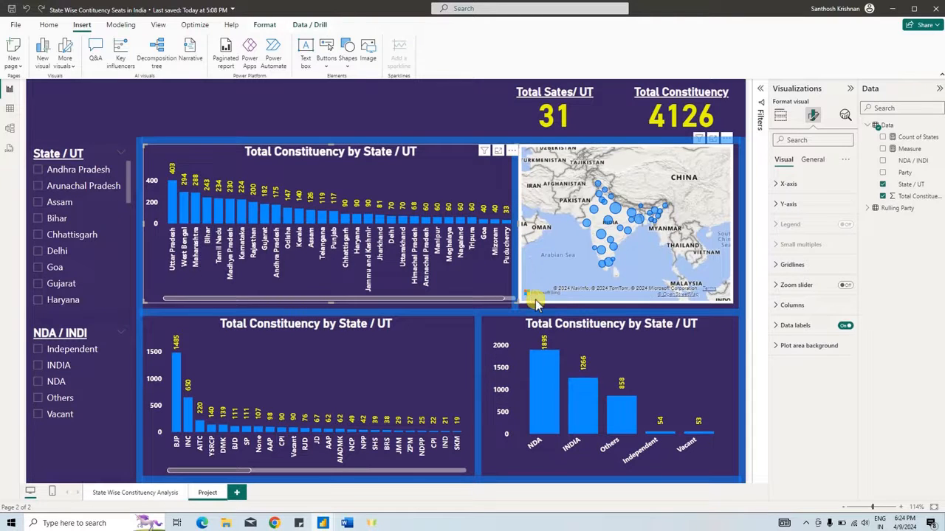
- Reposition the map inside its frame and narrow the seats-by-state chart so it clears the divider beside the map
left_click(535, 301)
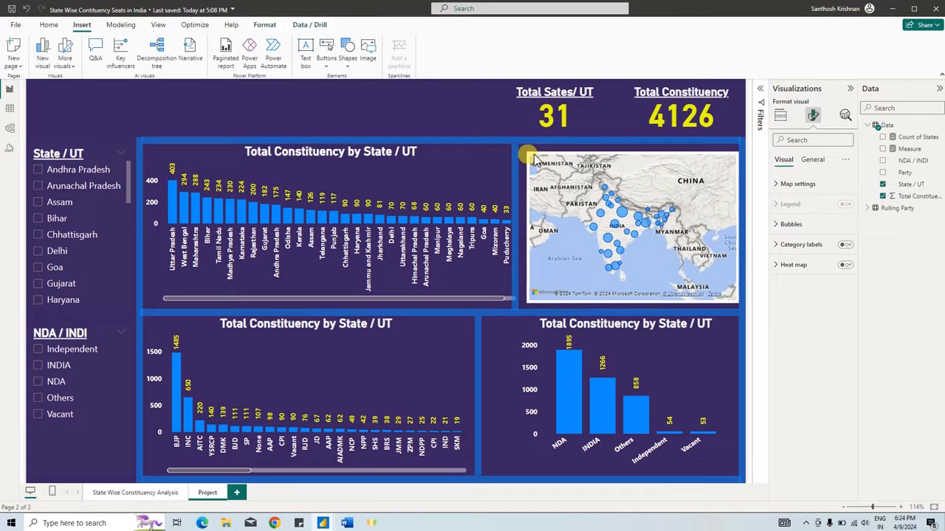
left_click_drag(535, 156, 529, 153)
left_click(515, 155)
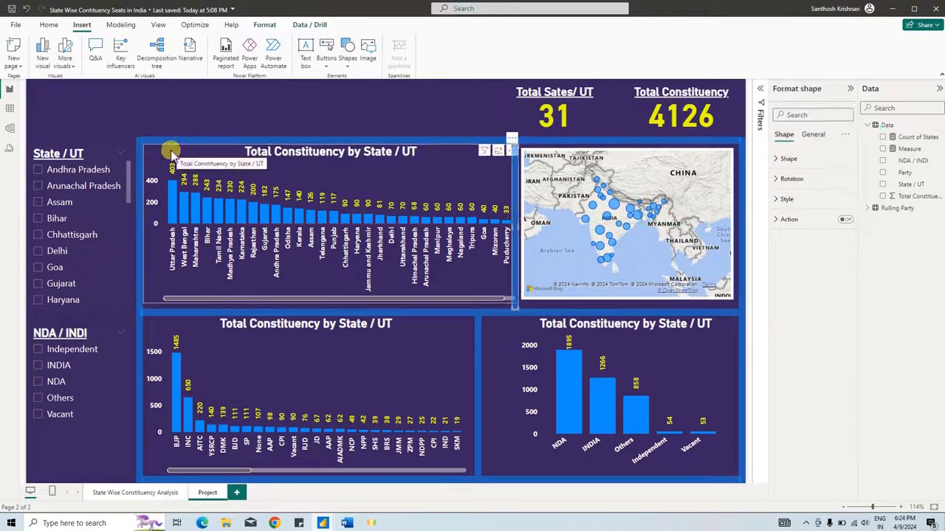
left_click(172, 153)
left_click_drag(516, 225, 506, 226)
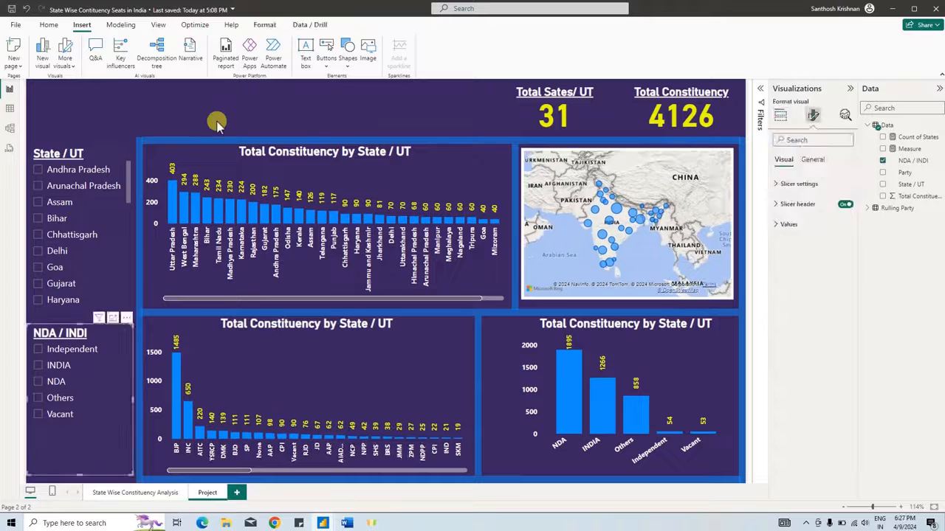
left_click(216, 122)
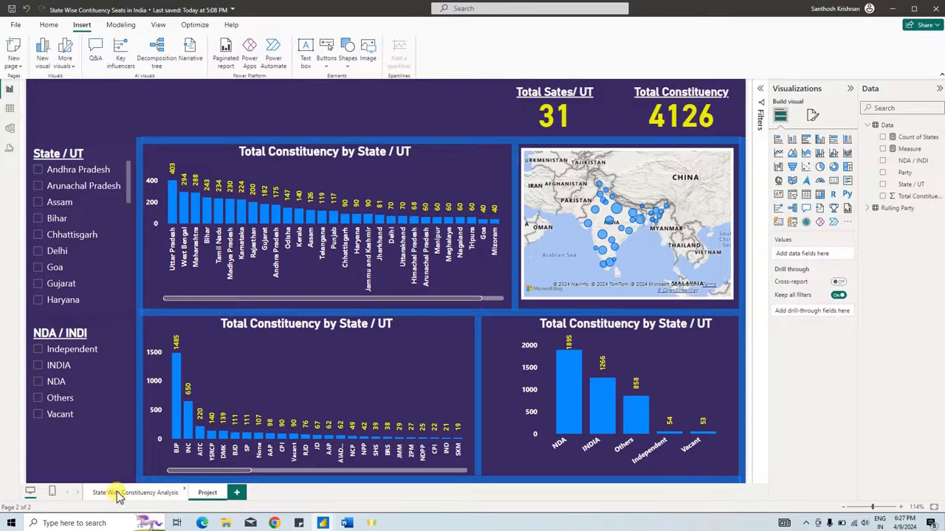
- Insert a rectangle above the seats-by-state chart and stretch it into a title banner reaching almost to the total cards
left_click(349, 65)
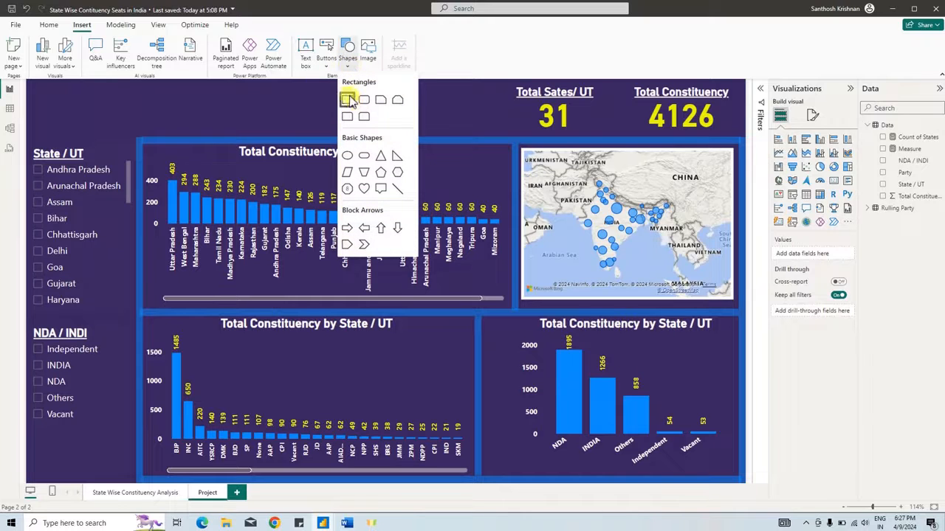
left_click(347, 101)
left_click_drag(219, 248, 265, 114)
left_click_drag(306, 106, 506, 107)
- Set the fill transparency of the title banner rectangle to 91%
left_click(813, 136)
left_click(783, 135)
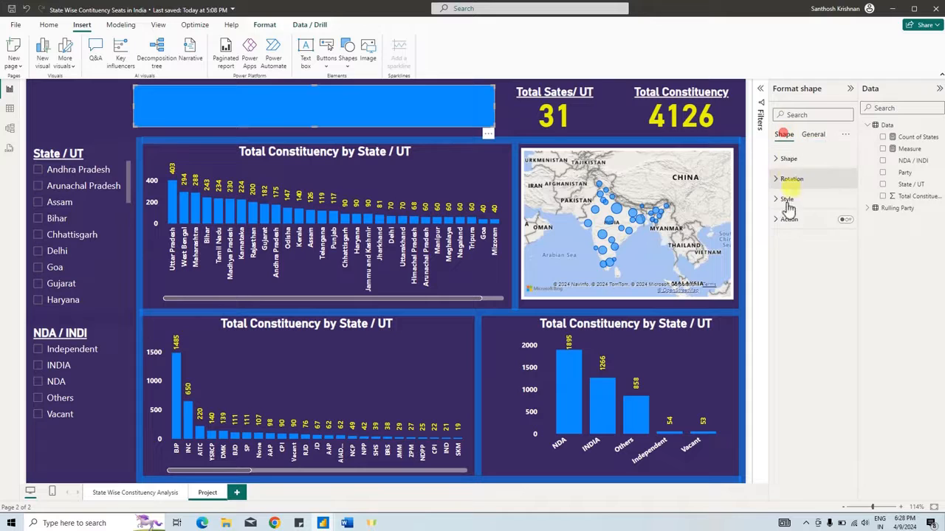
left_click(787, 200)
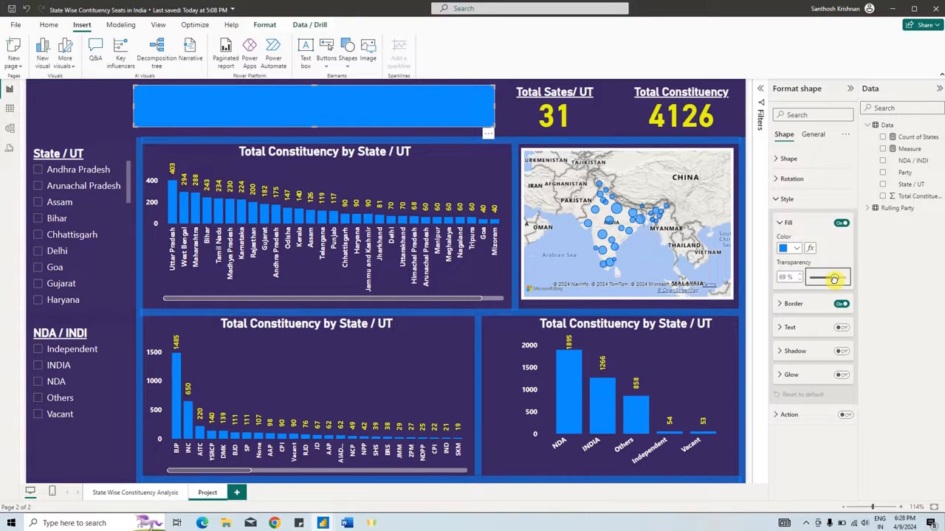
left_click_drag(833, 279, 841, 275)
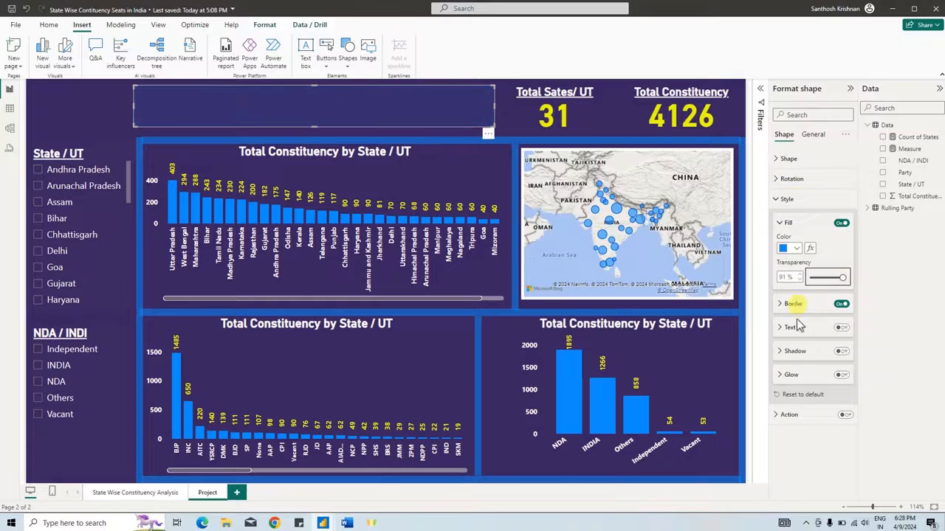
- Turn on text for the banner shape and enter "State Wise Constituency Seats in India"
left_click(840, 327)
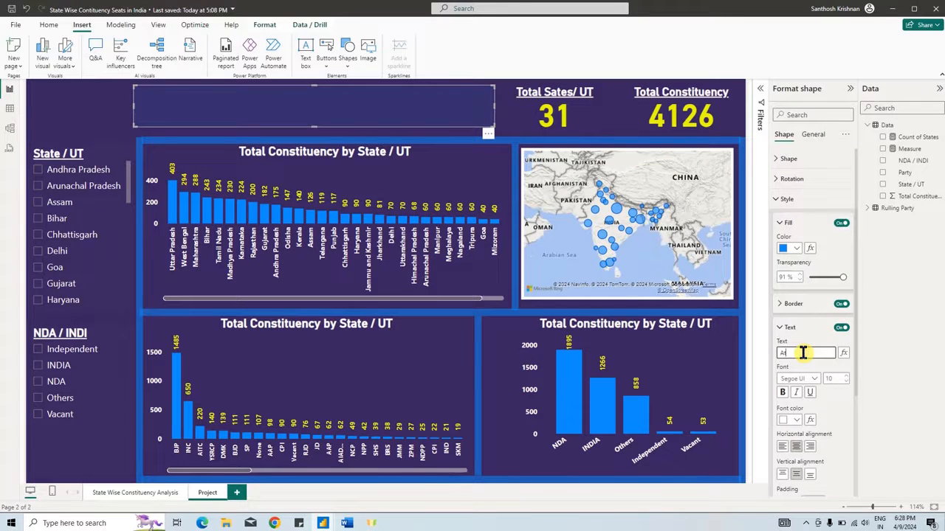
left_click(803, 353)
type("State Wise")
key("alt+Tab")
type("Constituency Seats in")
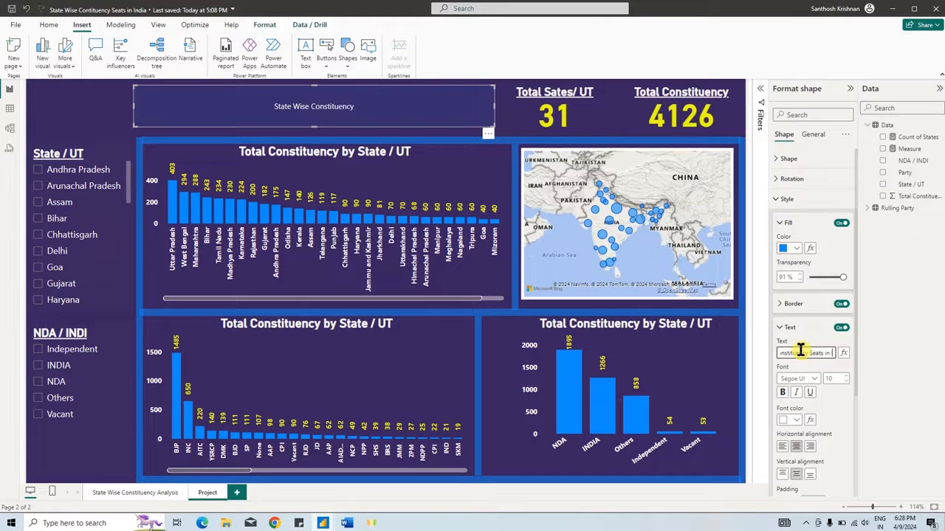
type(" India")
- Make the banner text bold and set its font size to 24
left_click(782, 392)
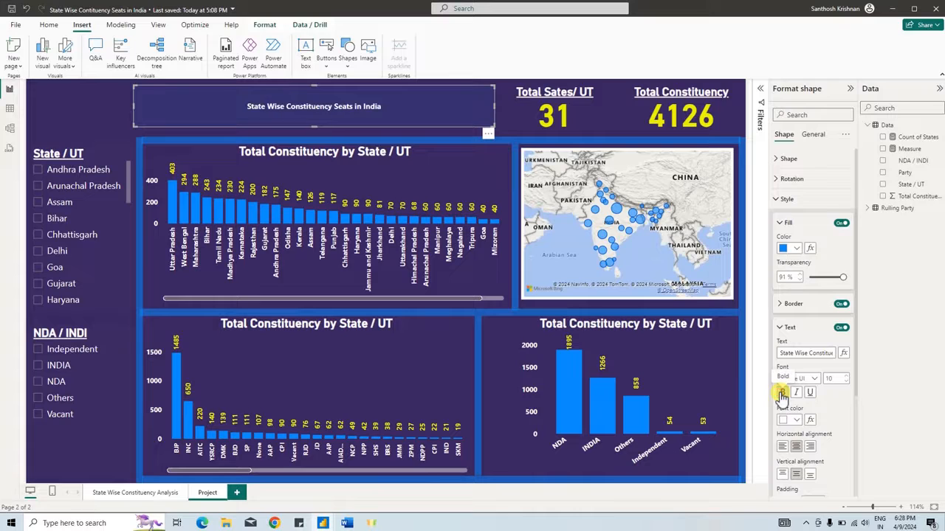
left_click(847, 378)
left_click(848, 377)
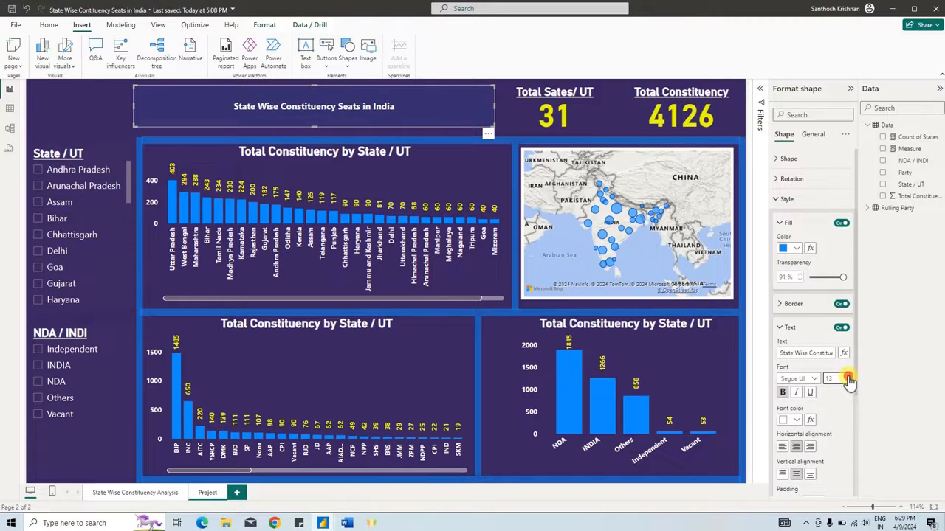
left_click(848, 377)
left_click(847, 378)
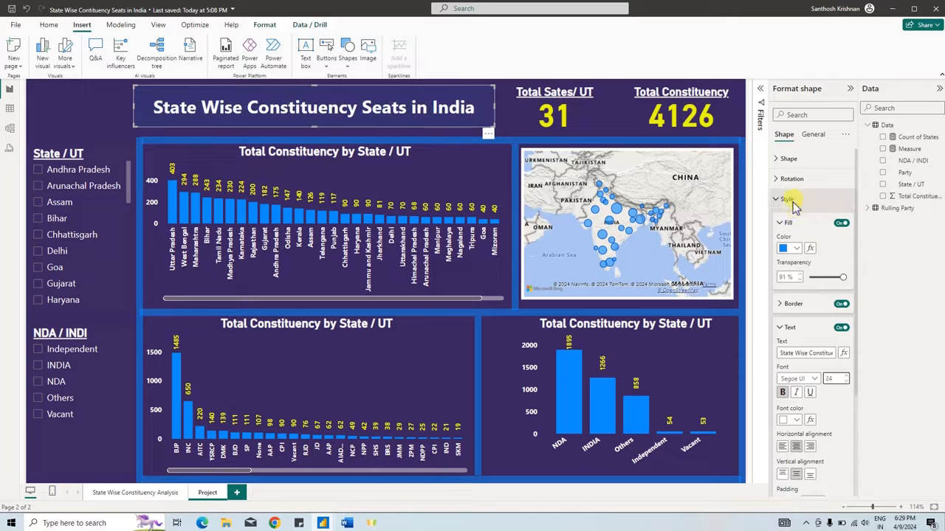
- Change the border colour of the banner shape to white
left_click(809, 306)
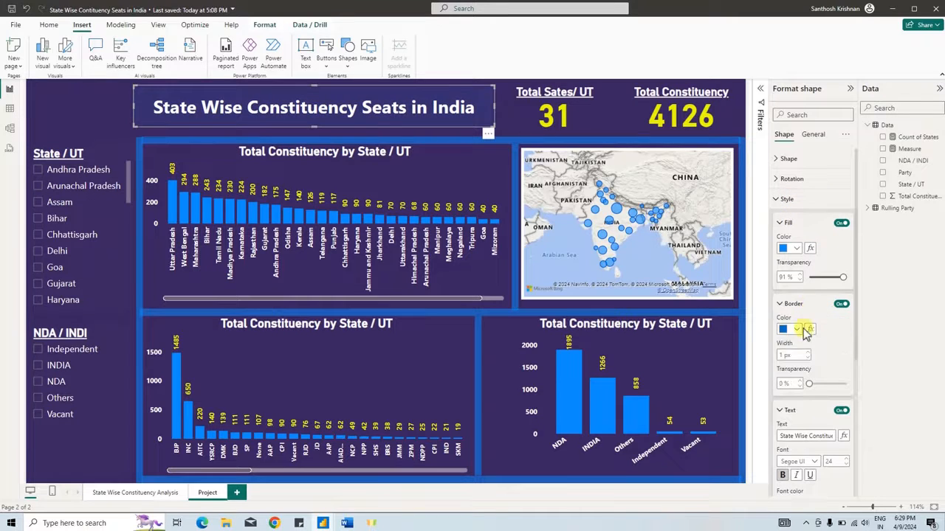
left_click(791, 330)
left_click(102, 106)
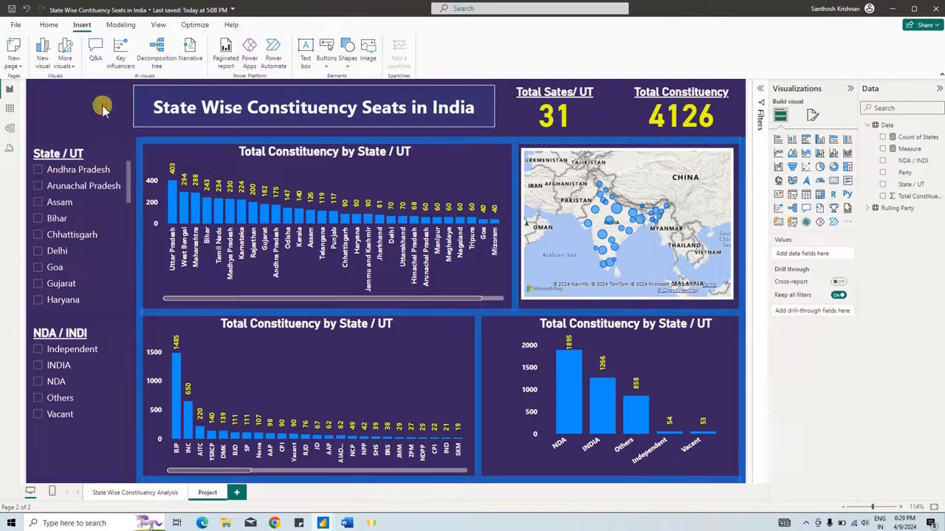
- Turn on the visual border for the title banner and round its corners to 8 px
left_click(192, 118)
left_click(813, 135)
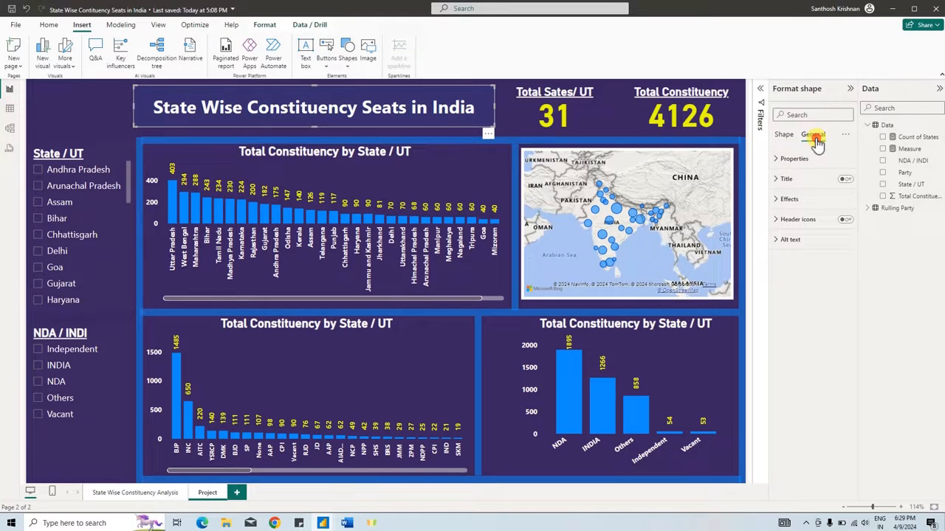
left_click(812, 191)
left_click(810, 310)
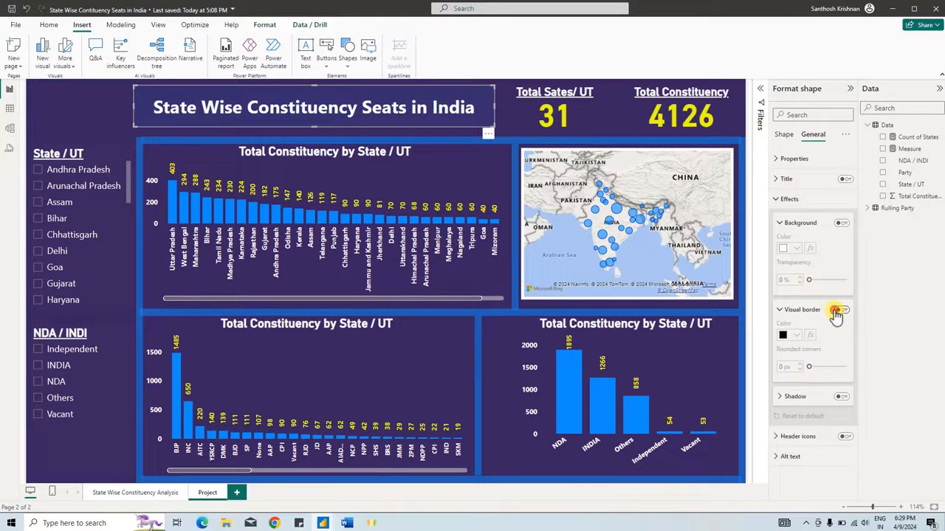
left_click(840, 309)
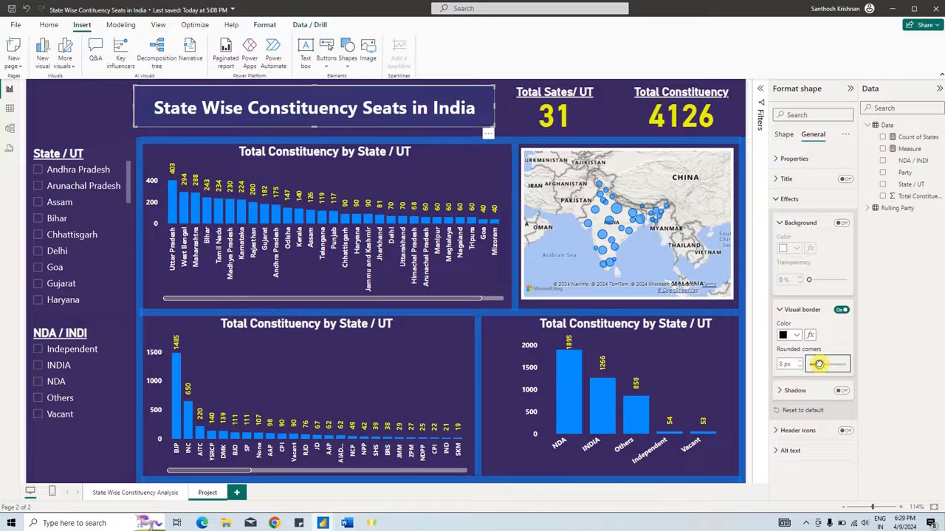
left_click(110, 113)
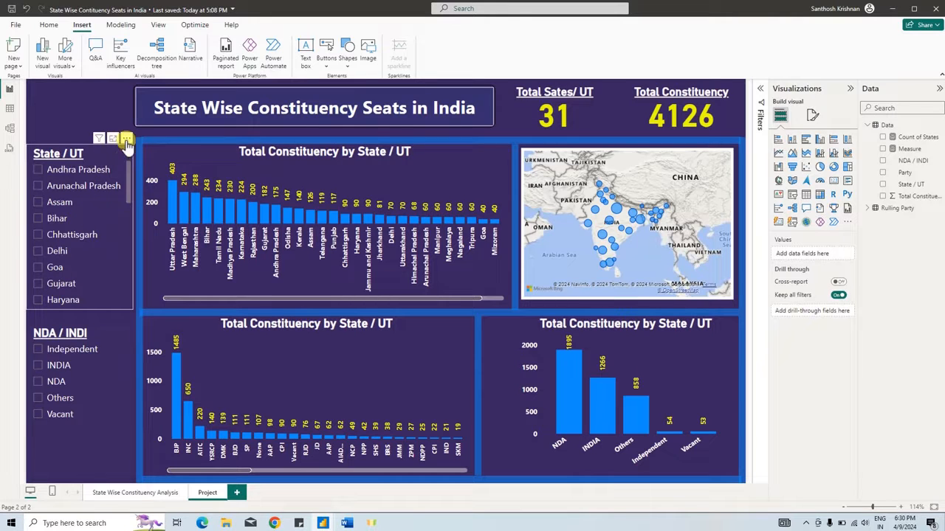
- Add a search box to the State / UT slicer
left_click(127, 140)
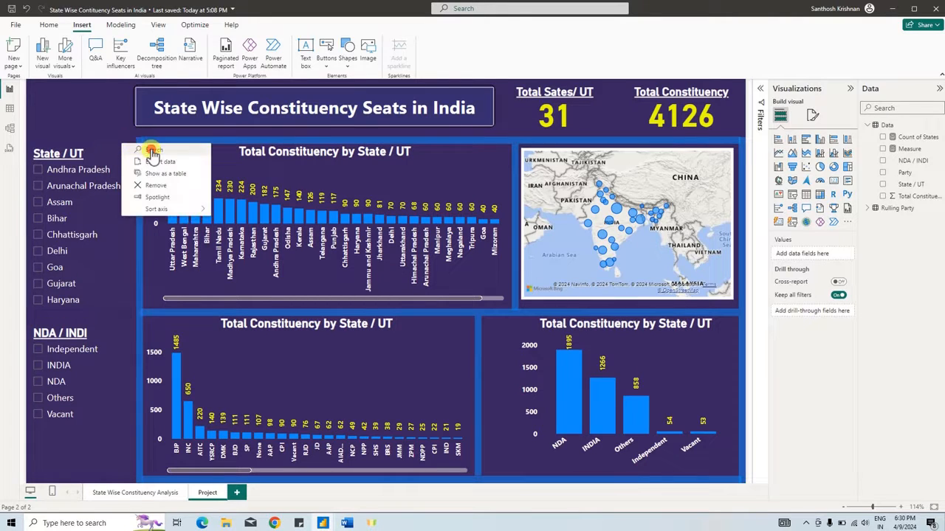
left_click(146, 154)
left_click(75, 169)
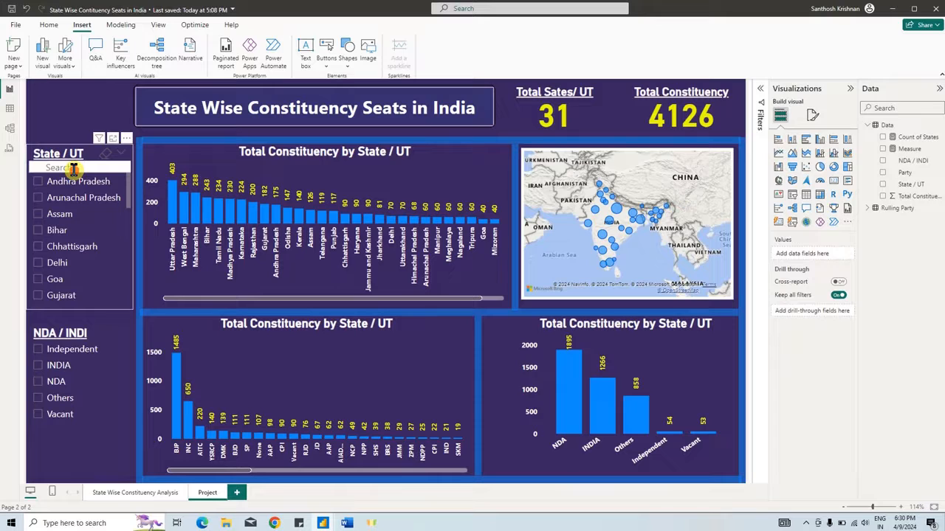
- Search the State / UT slicer for "utt", examine the dashboard filtered to Uttar Pradesh, and clear the slicer selection
left_click(102, 167)
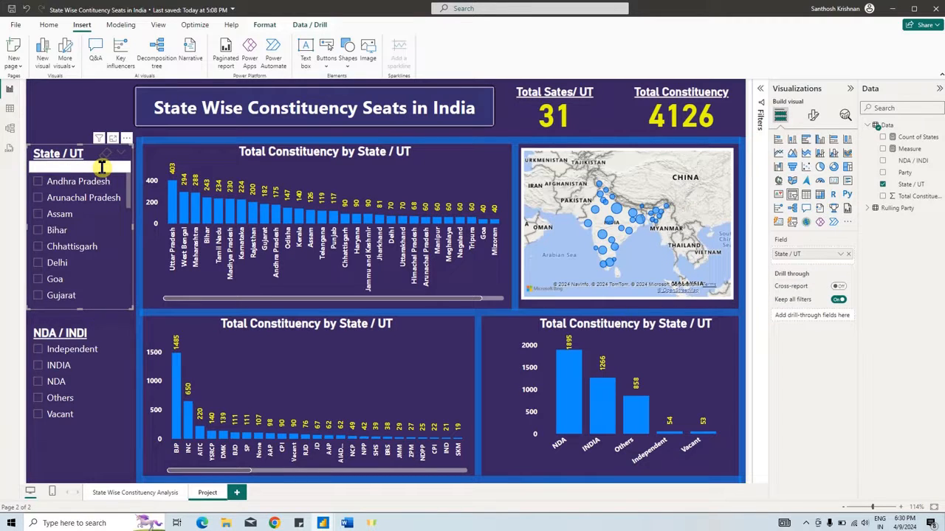
type("utt")
left_click(47, 181)
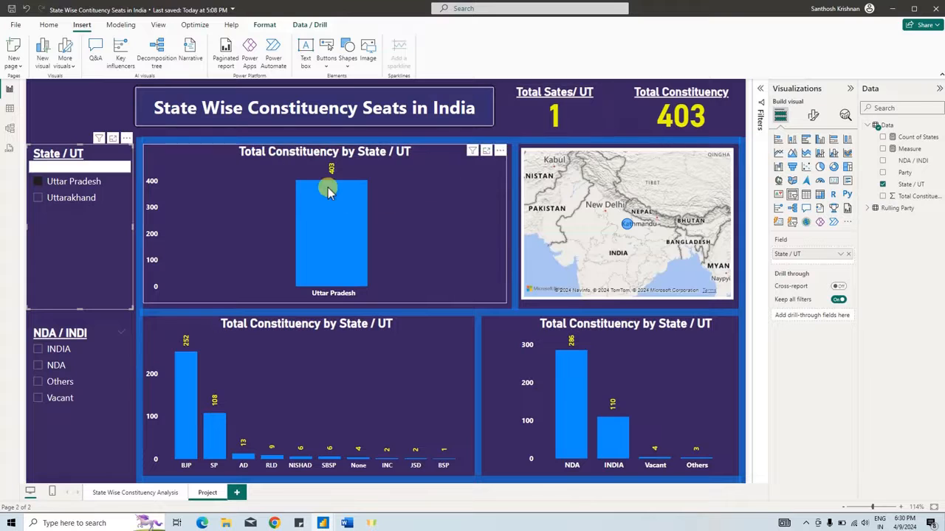
mouse_move(330, 192)
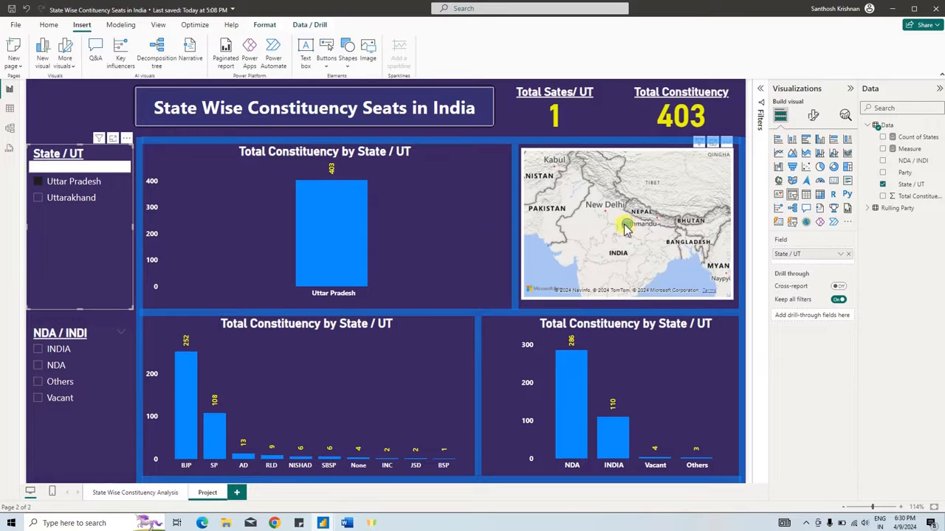
mouse_move(183, 397)
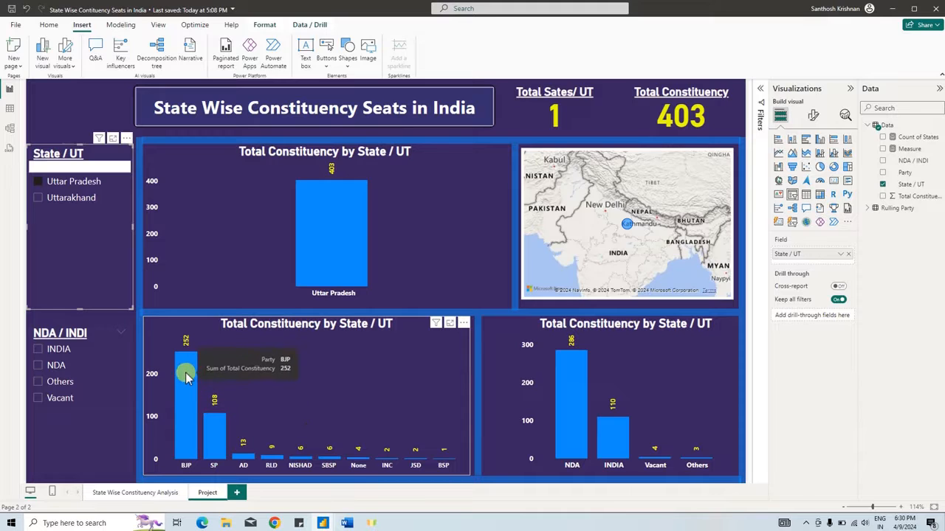
mouse_move(214, 438)
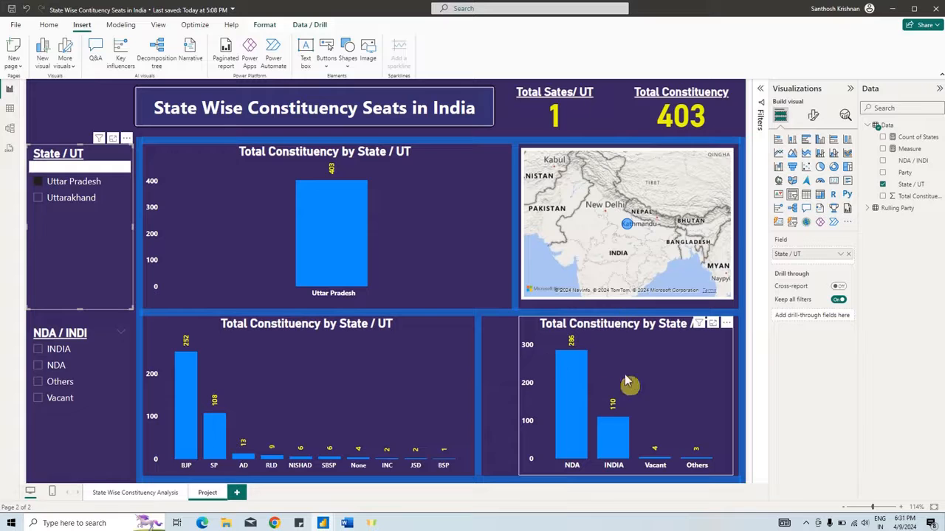
left_click(109, 154)
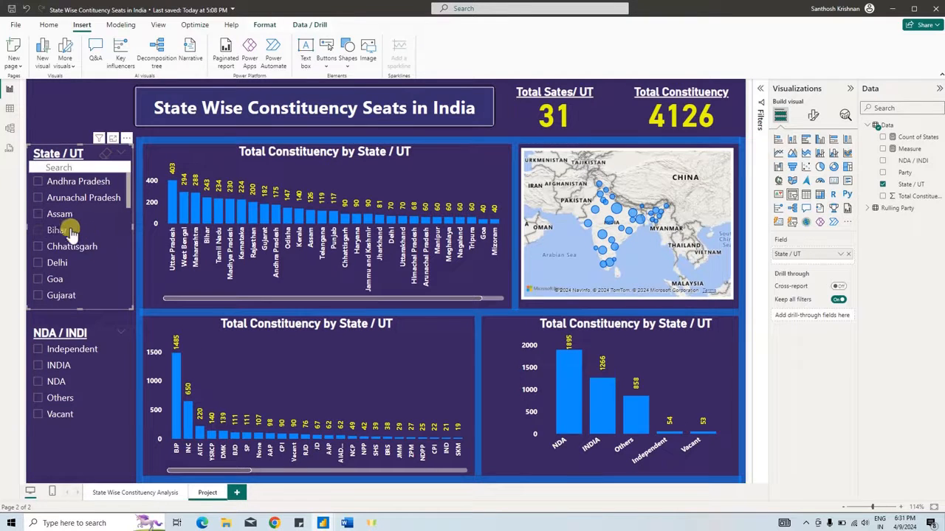
- Filter the dashboard by Assam, Bihar, and Bihar with Chhattisgarh, examine the map points, and clear the State / UT selection
left_click(39, 214)
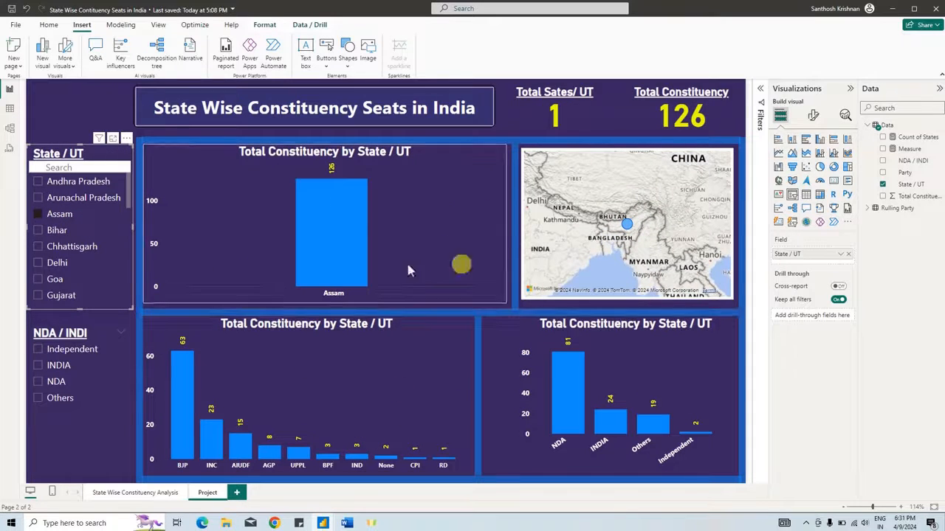
left_click(62, 231)
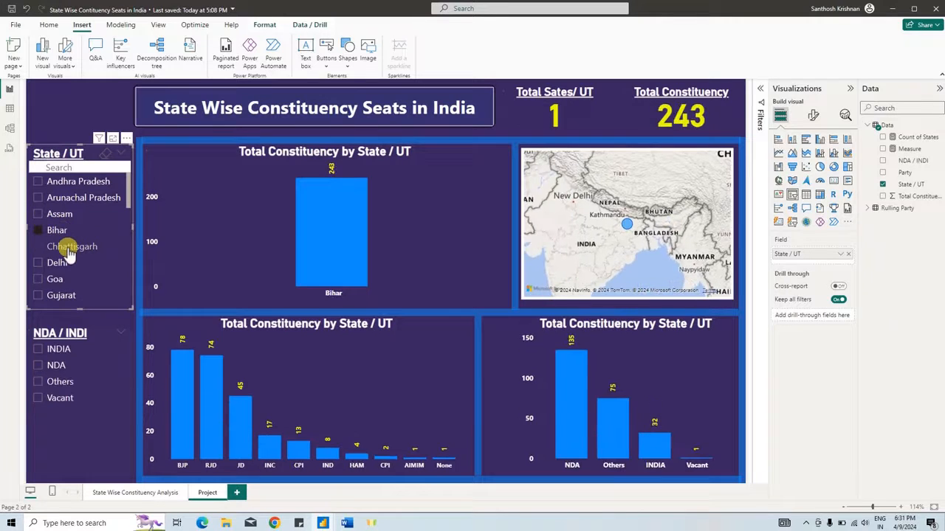
left_click(53, 250, "ctrl")
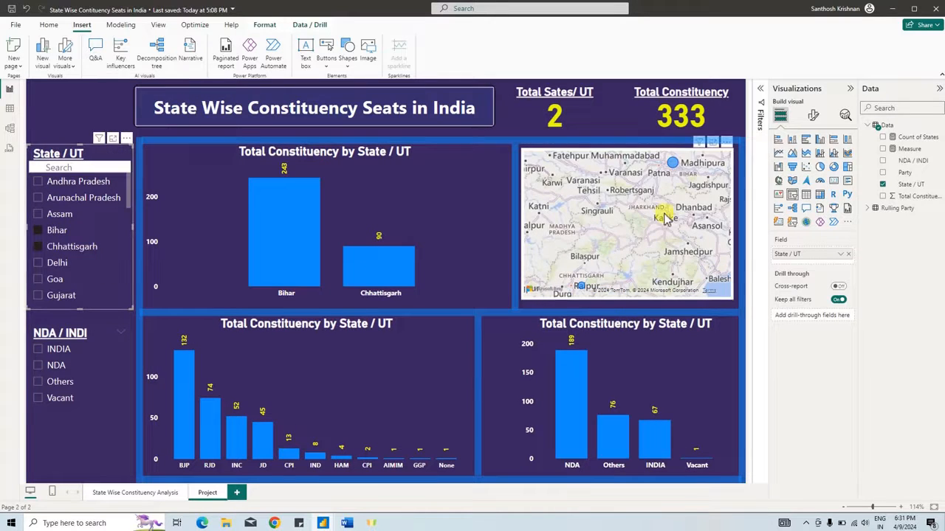
scroll(649, 214, "down", 3)
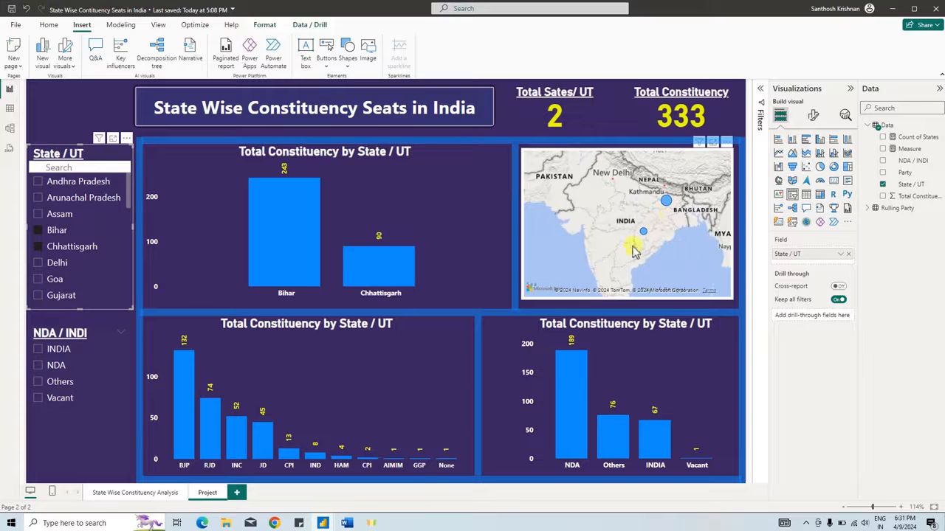
mouse_move(643, 234)
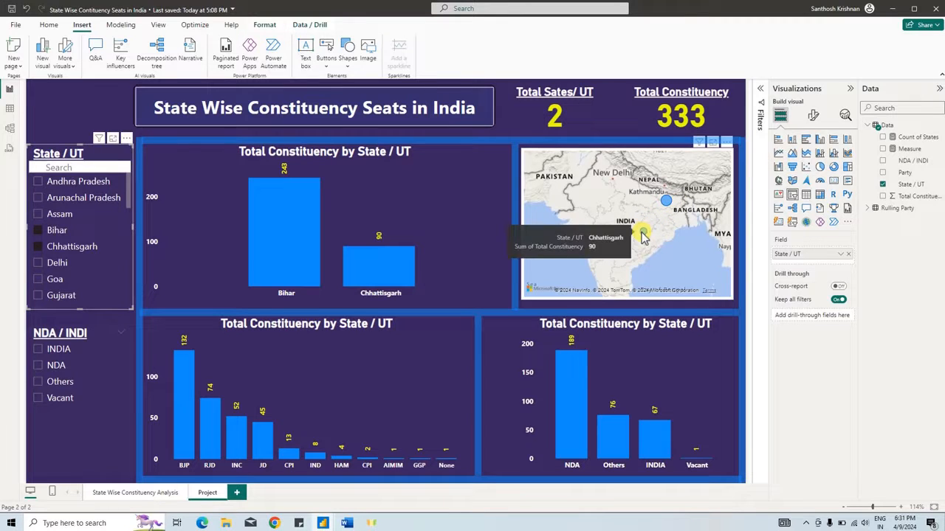
mouse_move(664, 209)
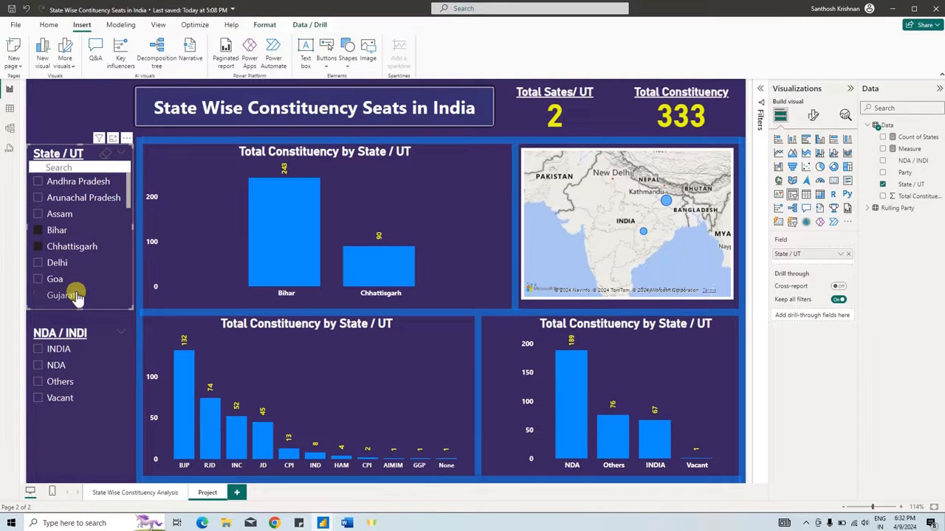
left_click(110, 161)
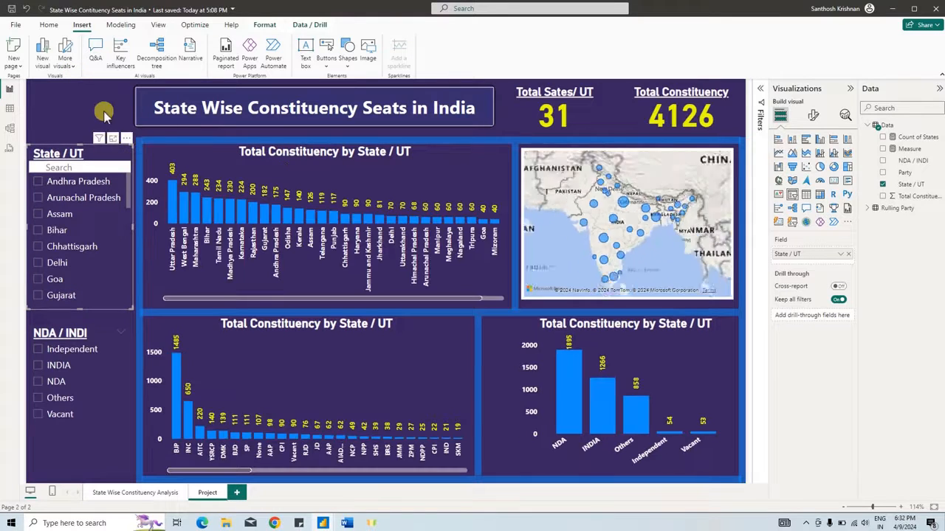
left_click(64, 110)
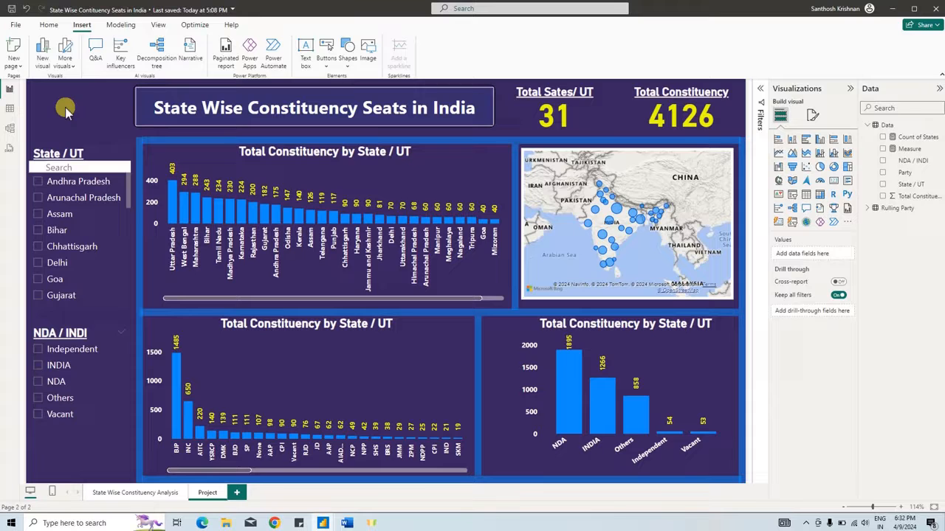
- Add a bookmark for the current page and name it Project
left_click(158, 25)
left_click(402, 48)
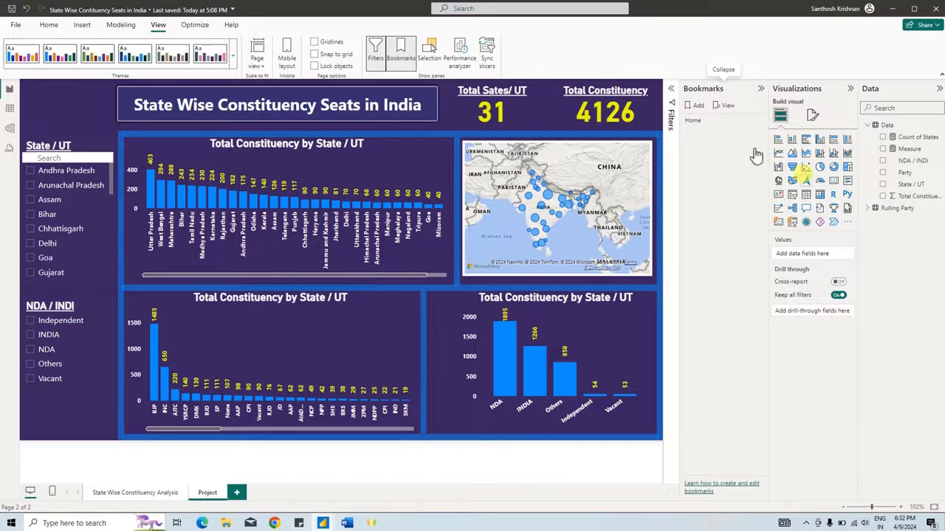
left_click(695, 106)
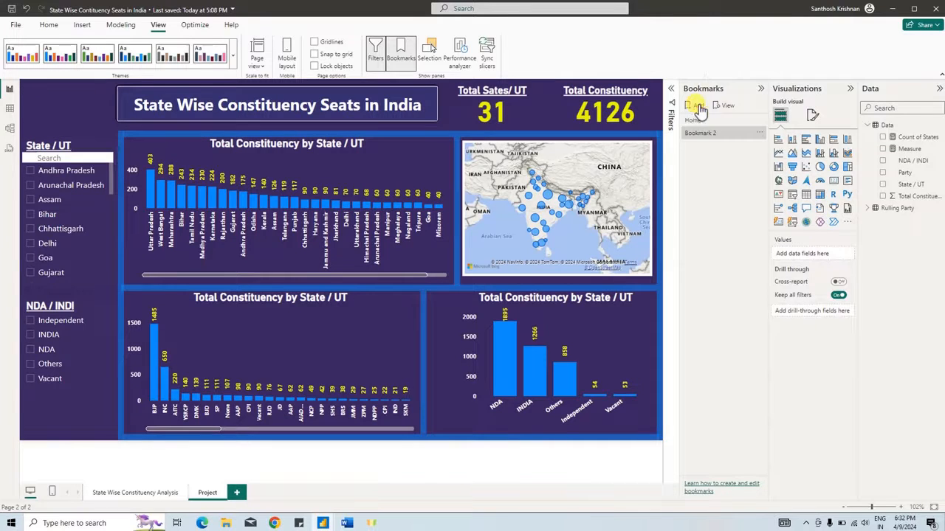
double_click(703, 135)
type("Proj")
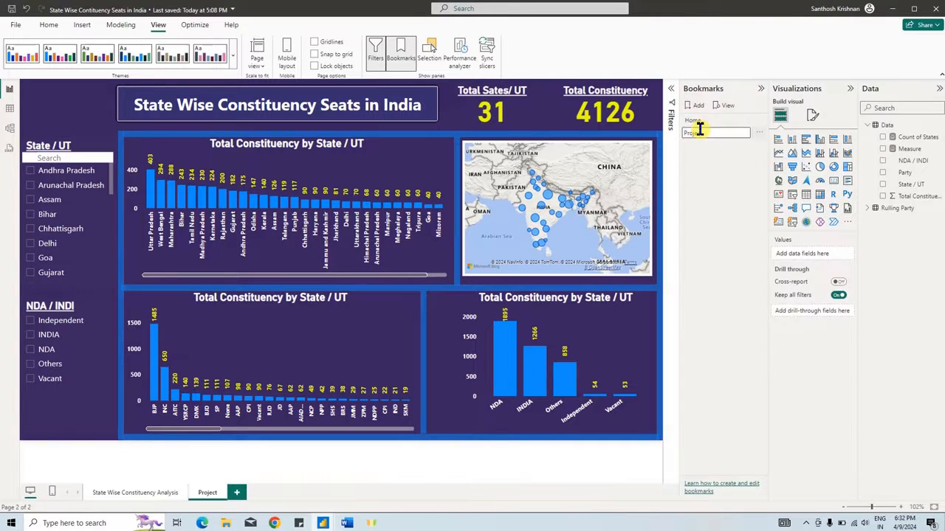
type("ect")
key("Return")
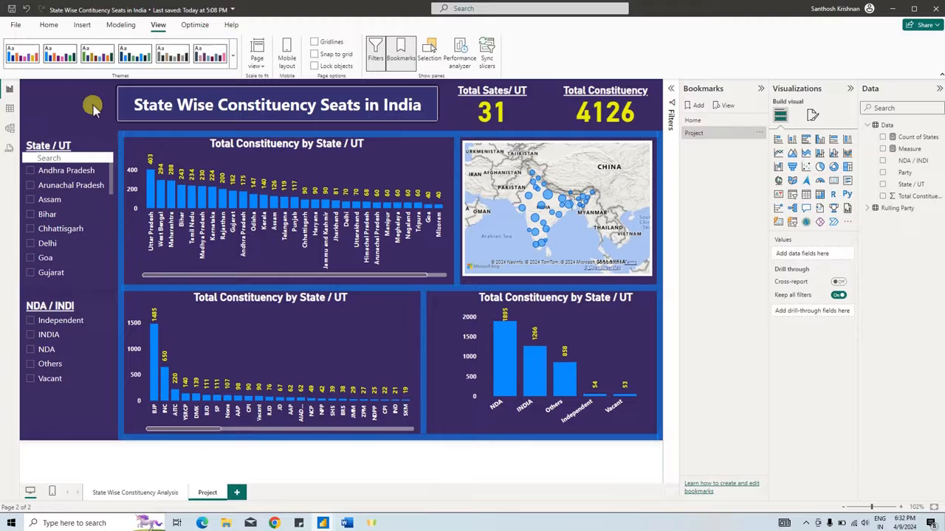
- Insert the filter icon picture from the Politics Analysis folder, shrink it, and place it above the State / UT slicer
left_click(81, 25)
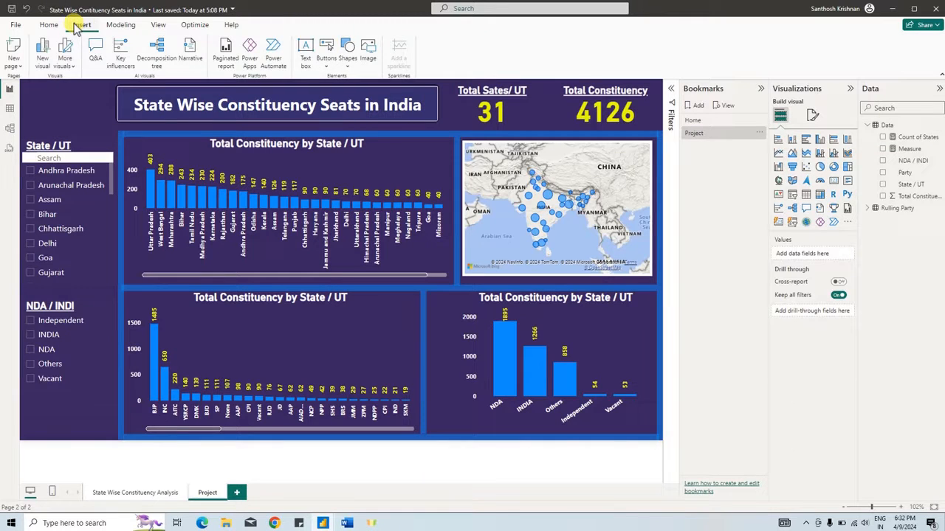
left_click(370, 56)
left_click(45, 160)
scroll(44, 113, "up", 1)
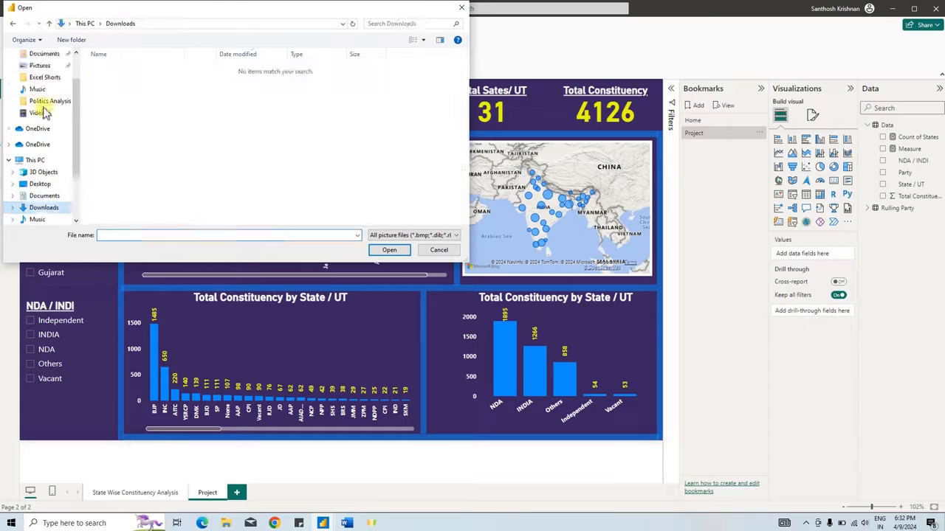
left_click(164, 78)
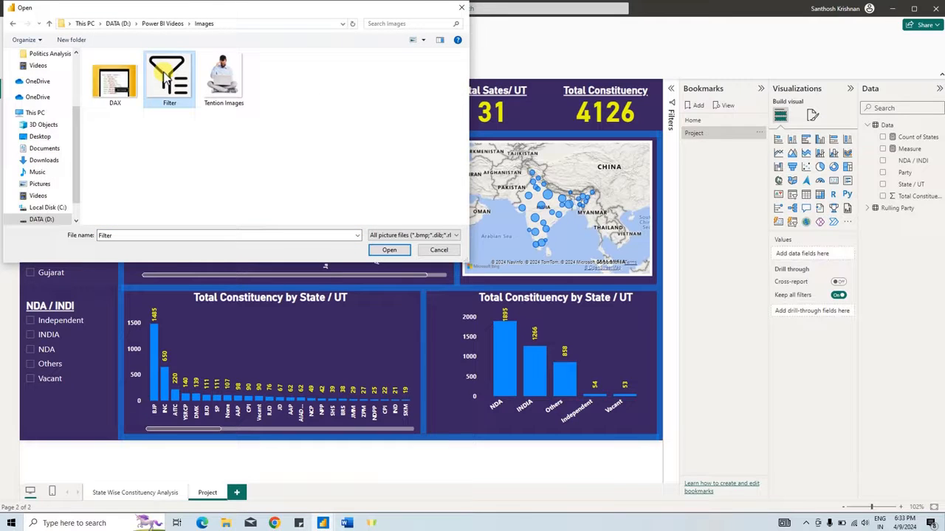
left_click(389, 250)
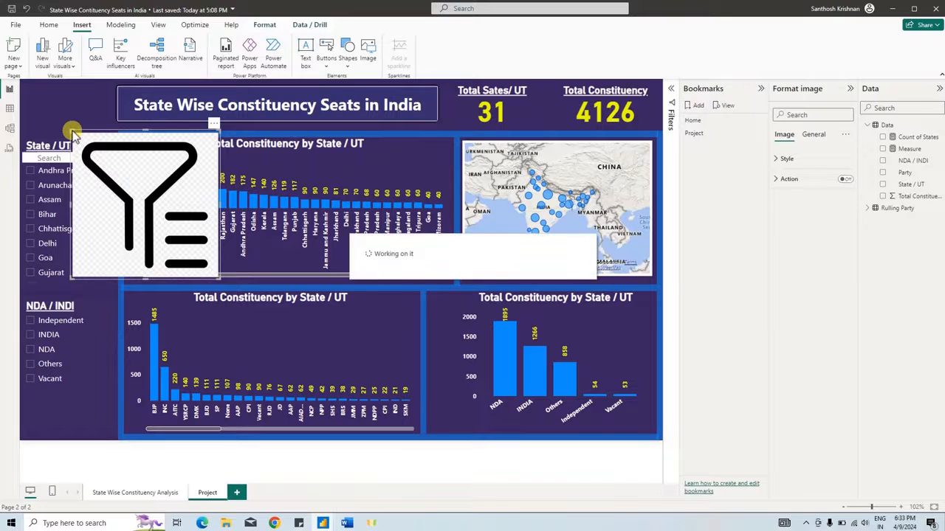
left_click_drag(72, 133, 169, 218)
left_click_drag(193, 250, 54, 106)
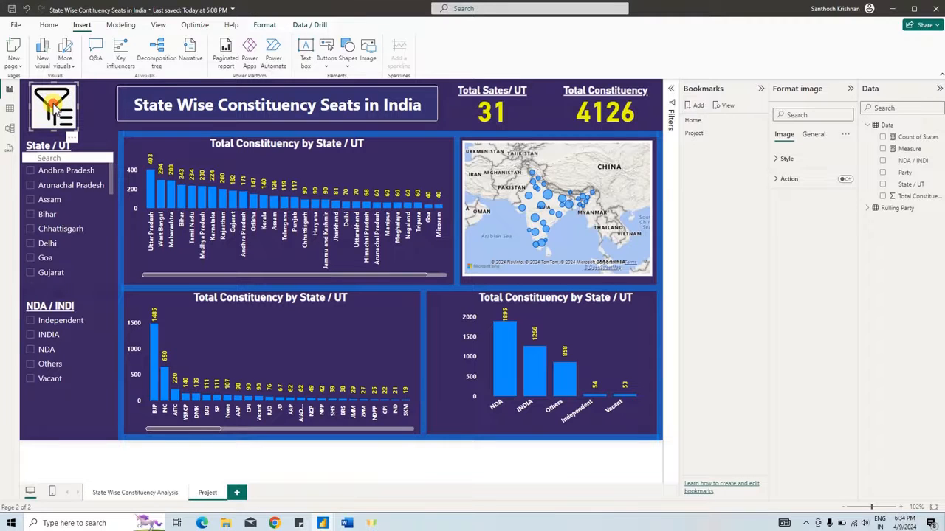
- Turn on the filter image's action, with type Bookmark and the Project bookmark as its target
left_click(789, 178)
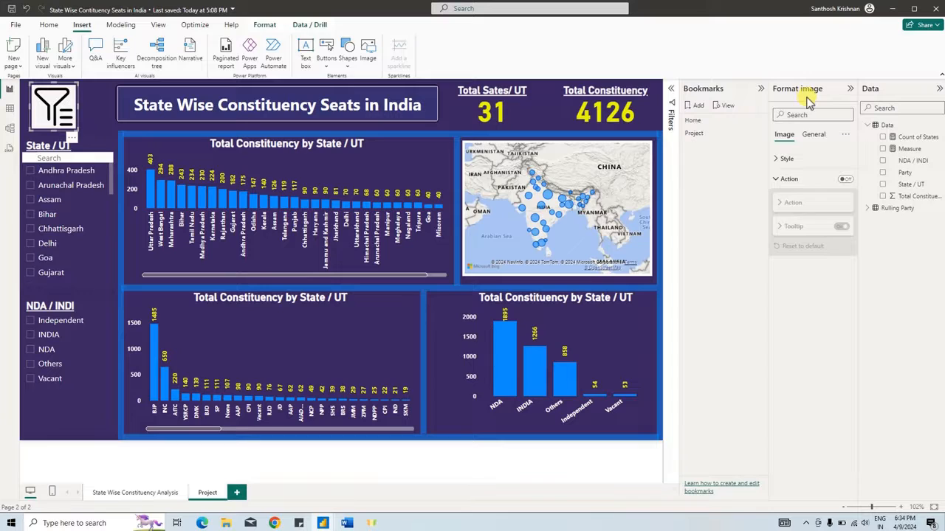
left_click(845, 181)
left_click(814, 206)
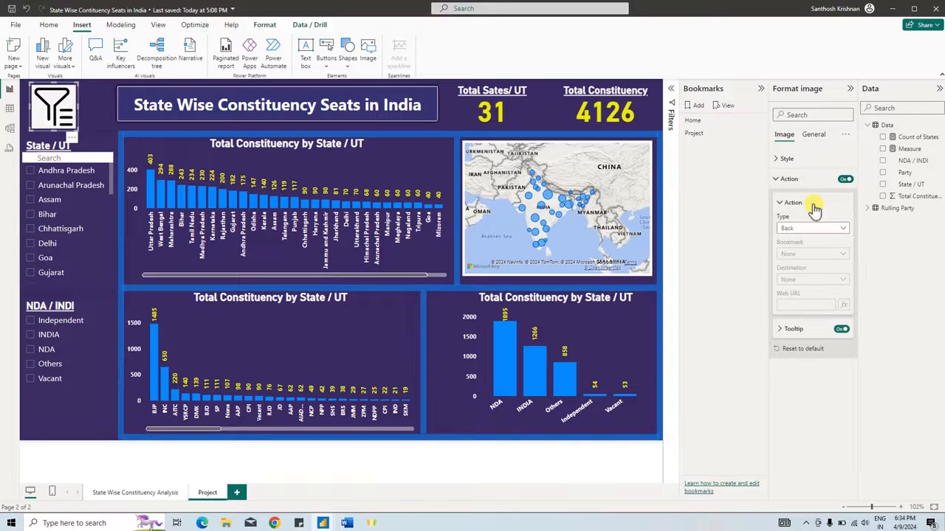
left_click(806, 228)
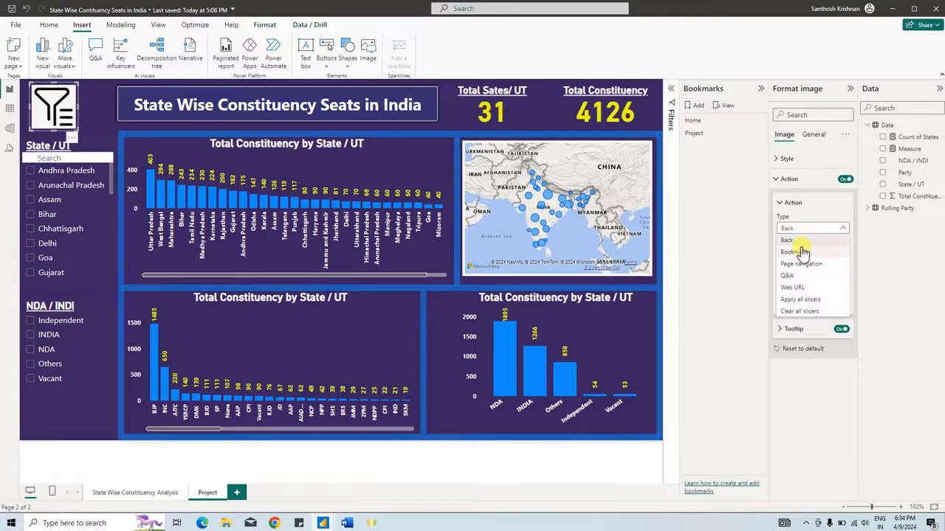
left_click(802, 252)
left_click(806, 253)
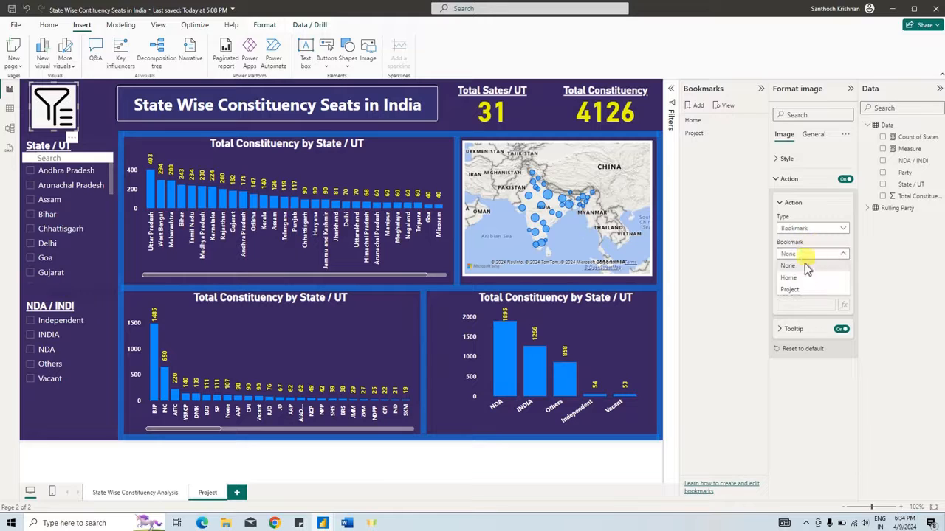
left_click(803, 289)
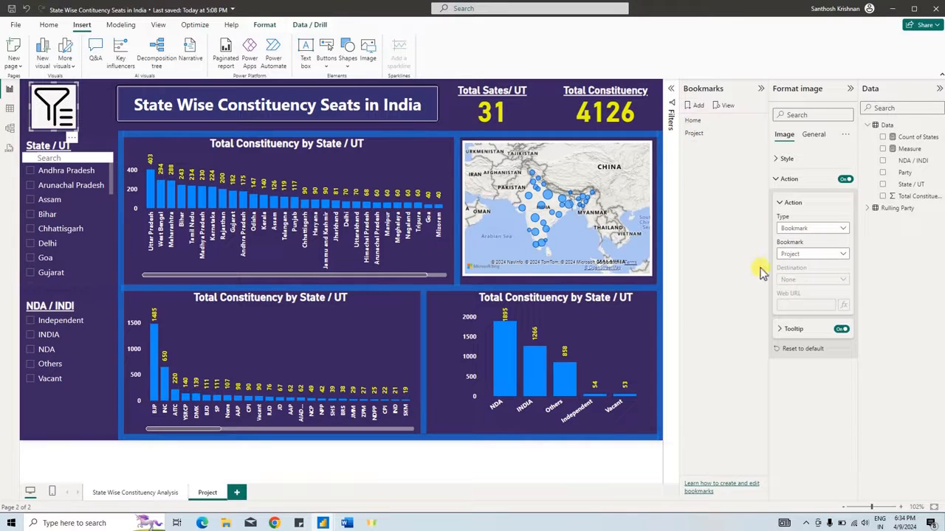
- Filter the dashboard by Bihar, Delhi and Goa, and test resetting it with the filter image
left_click(59, 190)
left_click(45, 244, "ctrl")
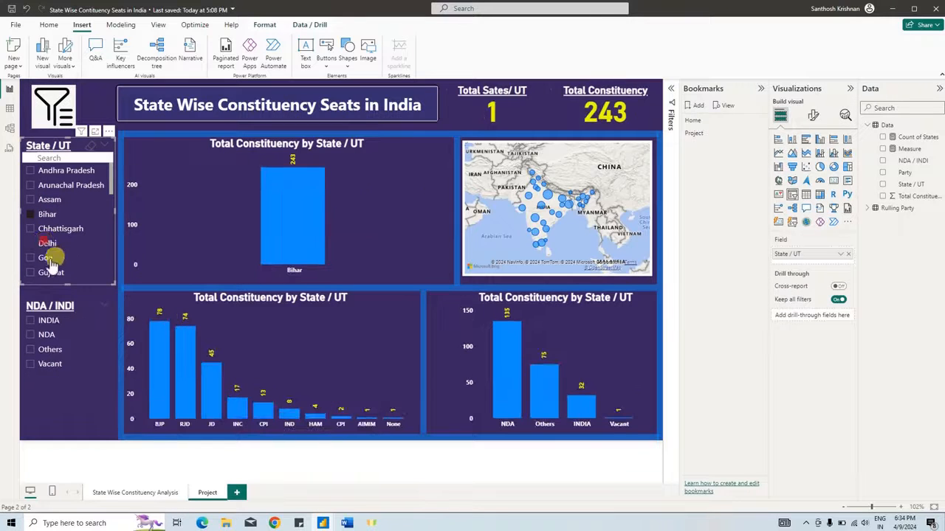
left_click(51, 258, "ctrl")
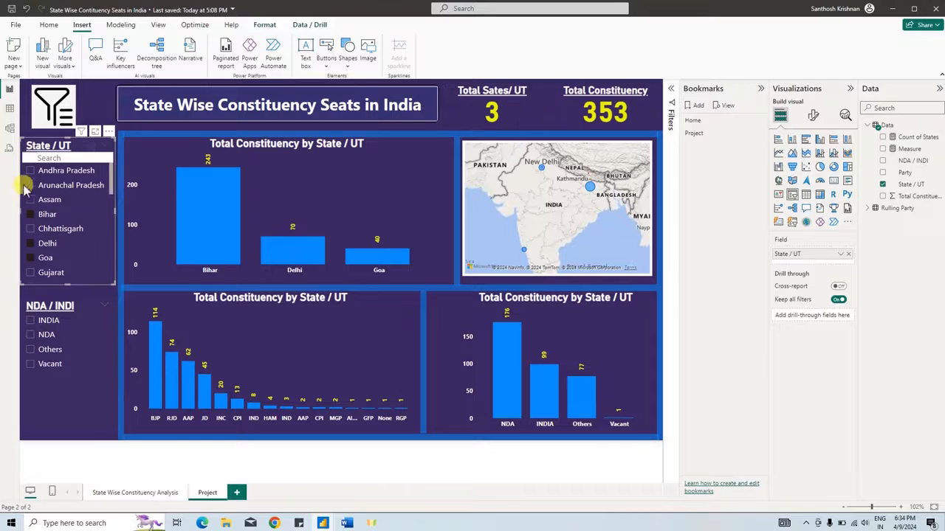
left_click(58, 107, "ctrl")
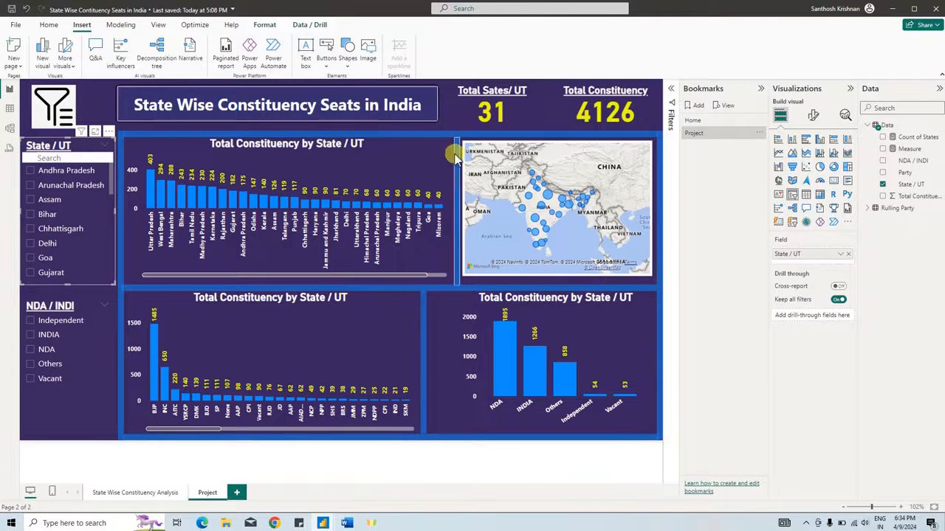
left_click(104, 103)
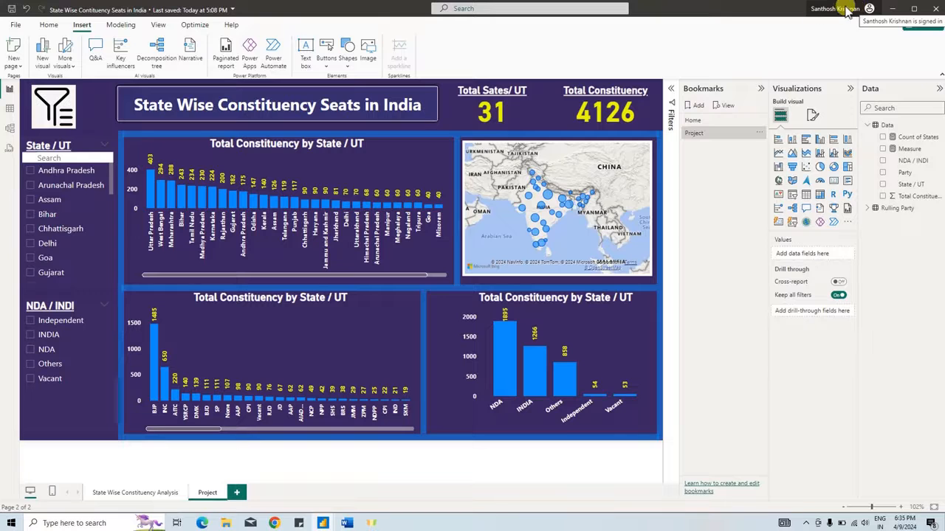
- Save and publish the report to My workspace, replacing the existing dataset, and open the published report
left_click(15, 24)
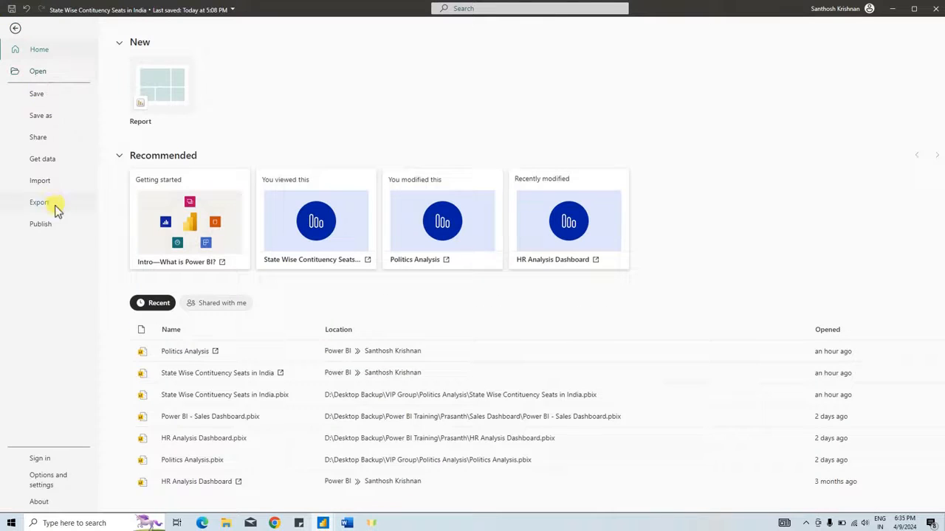
left_click(55, 224)
left_click(163, 89)
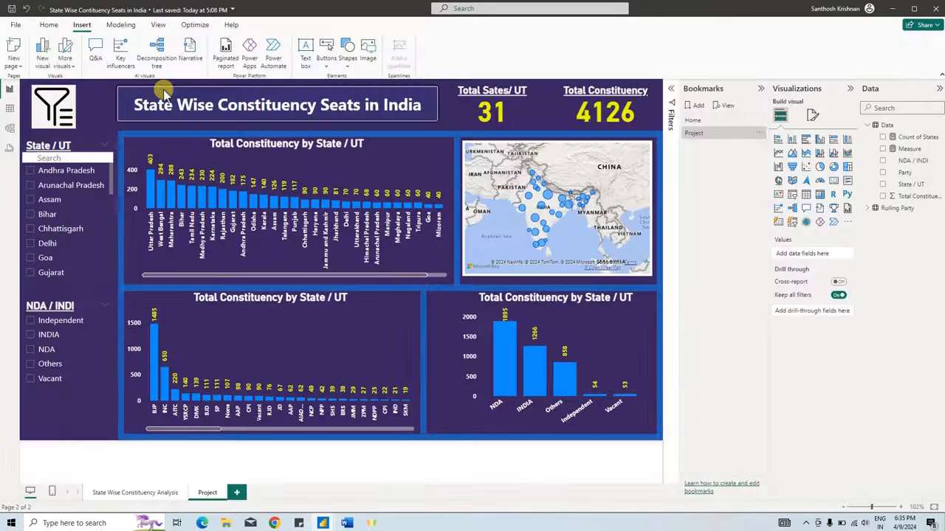
left_click(511, 279)
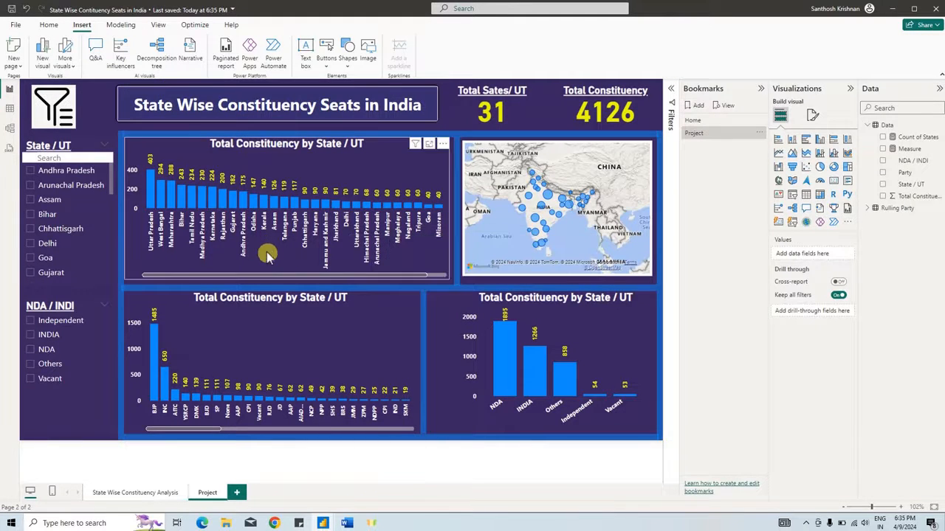
left_click(391, 236)
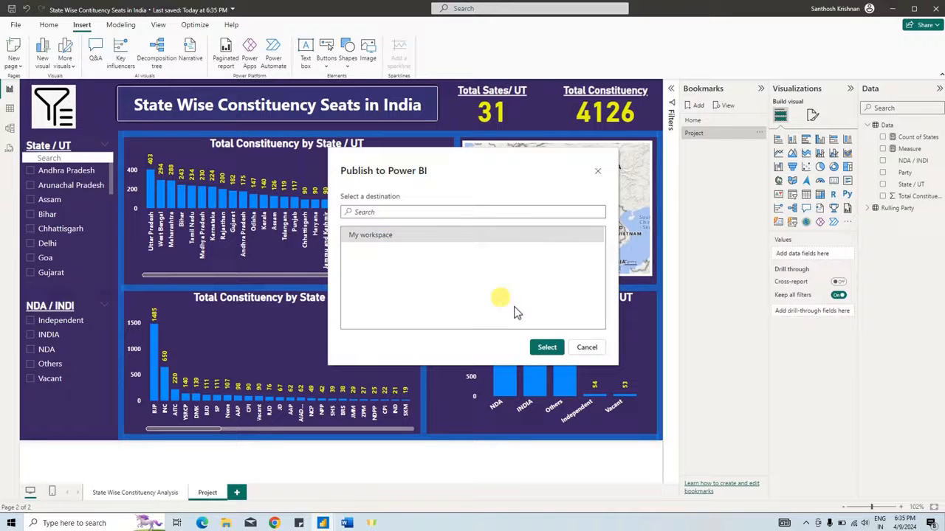
left_click(546, 348)
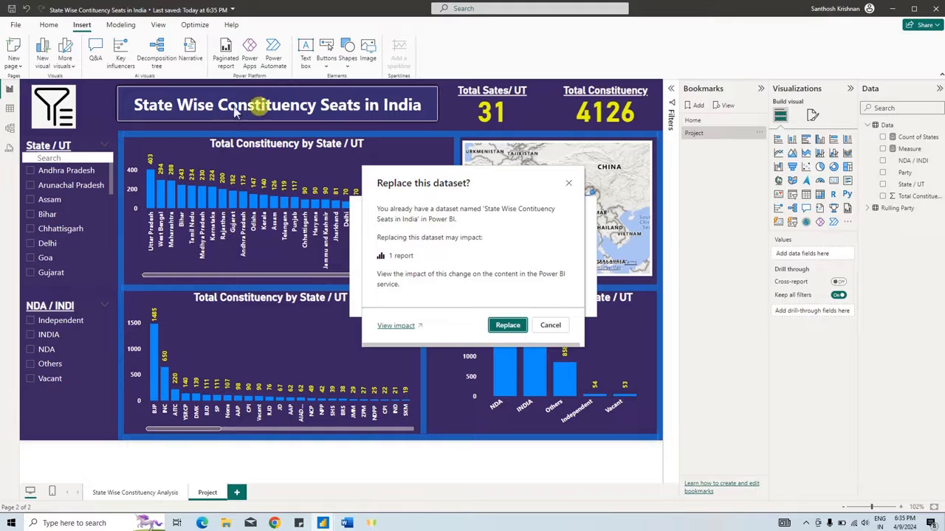
left_click(507, 326)
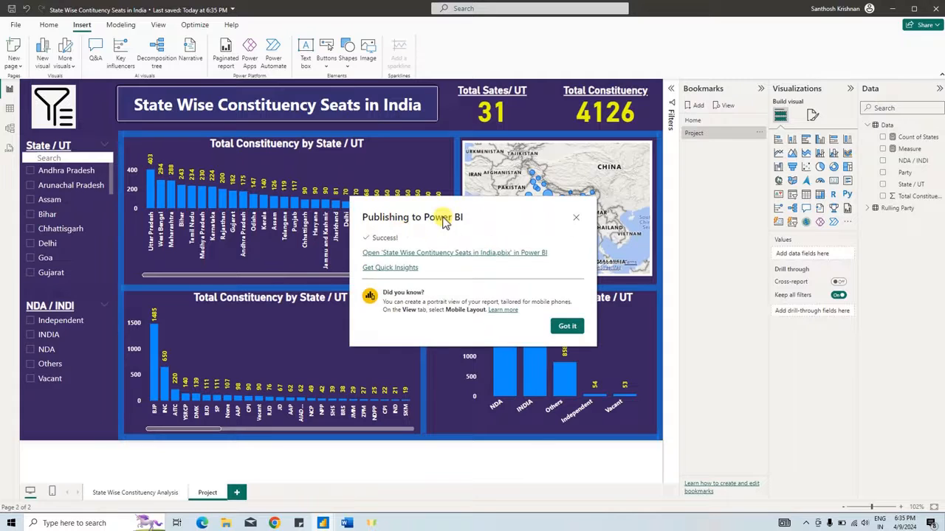
left_click(463, 253)
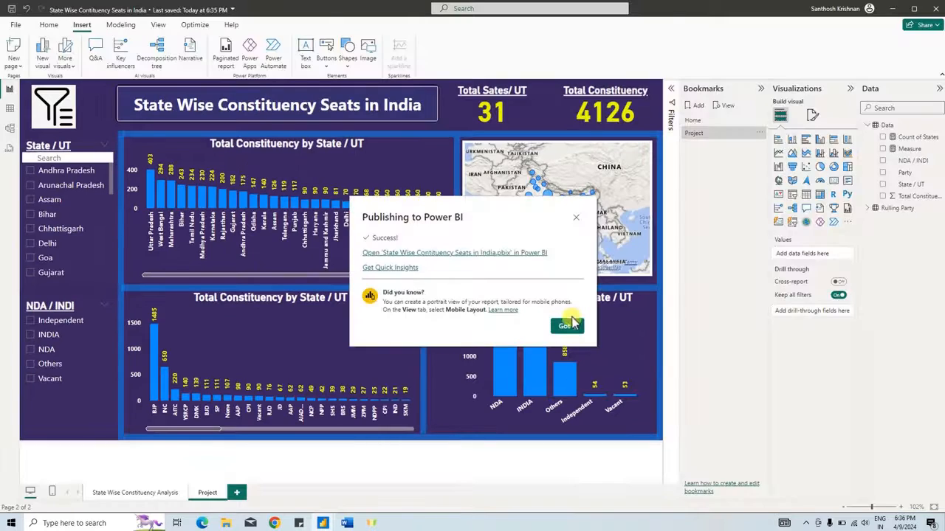
left_click(566, 326)
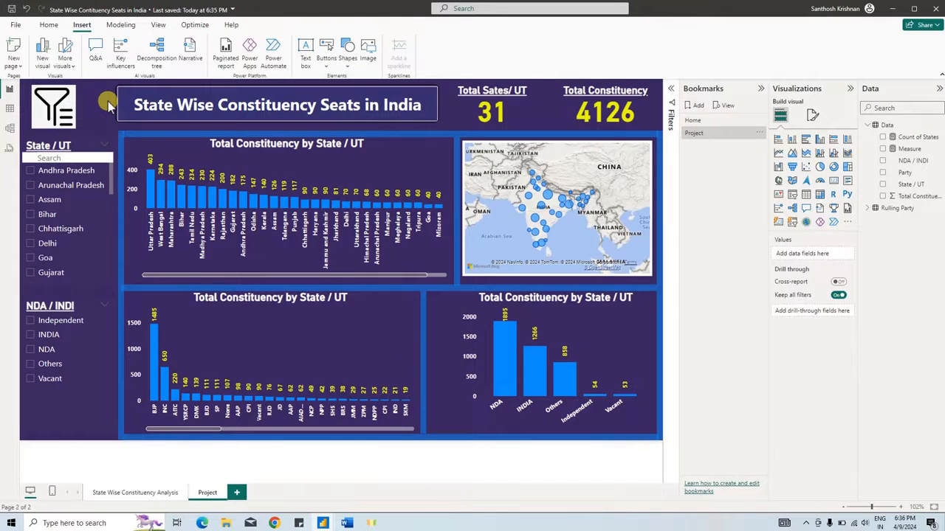
- Collapse the Bookmarks and Visualizations panes to give the report canvas more room
left_click(760, 88)
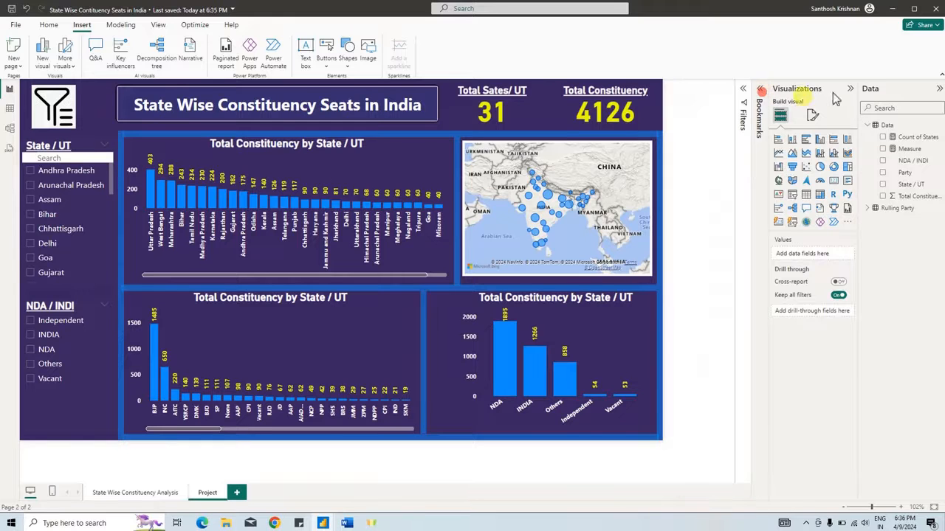
left_click(849, 90)
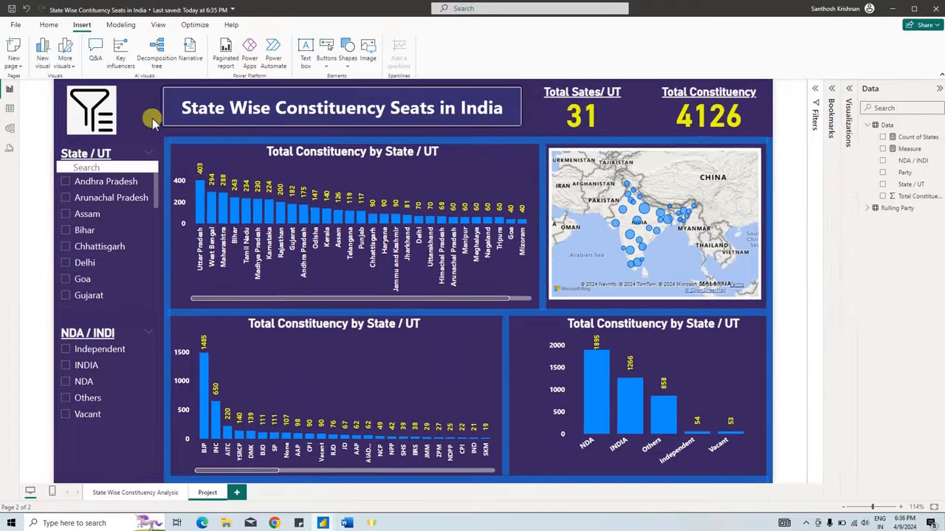